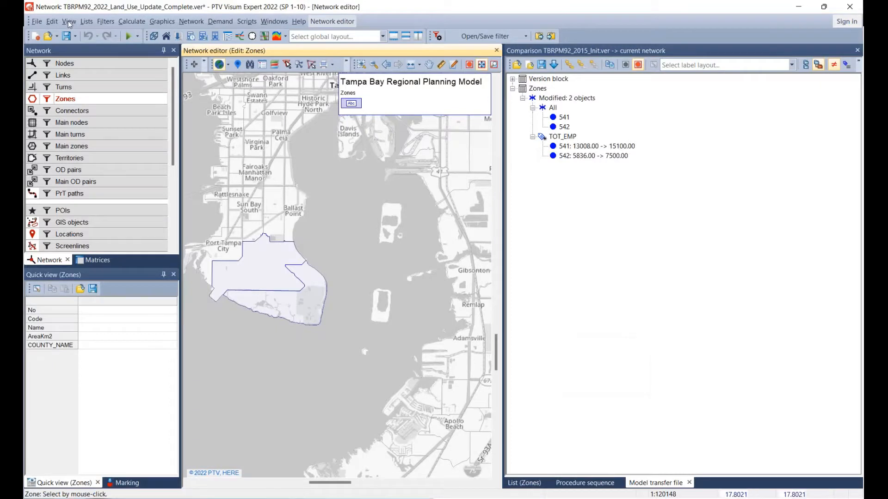
Save the modified land use version as TBRPM92_2022_Land_Use_Update_Complete while starting to open another version file
click(36, 21)
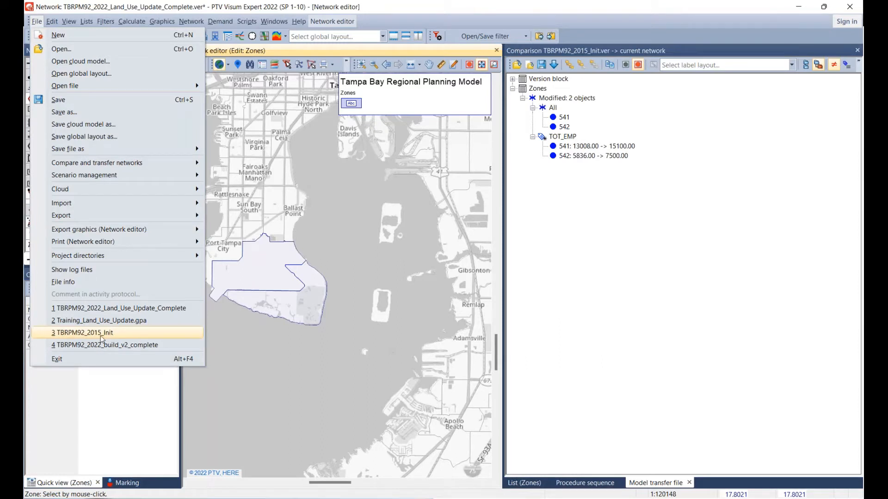
click(68, 51)
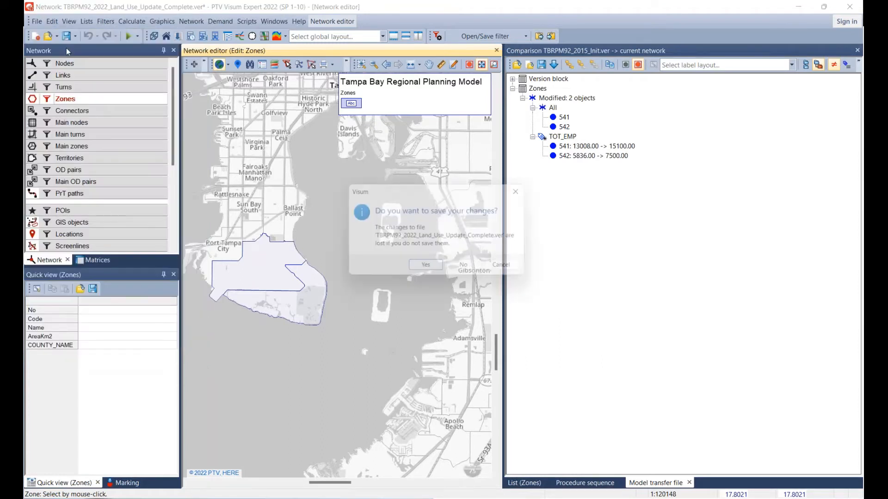
click(427, 270)
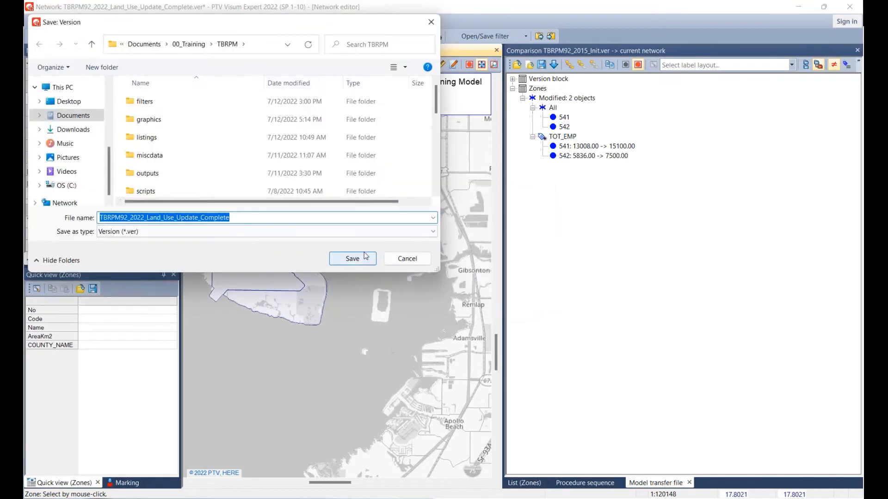
click(362, 261)
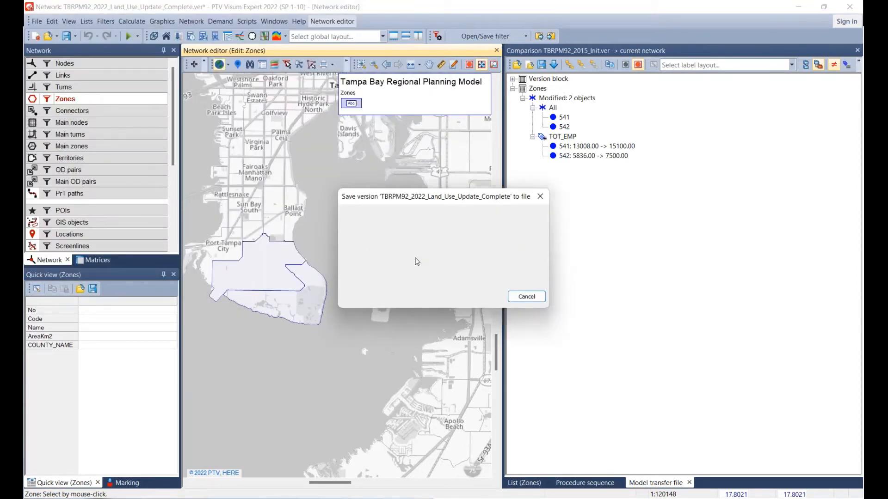
Open the version file TBRPM92_2015_Init from the TBRPM folder
scroll(201, 122, down, 4)
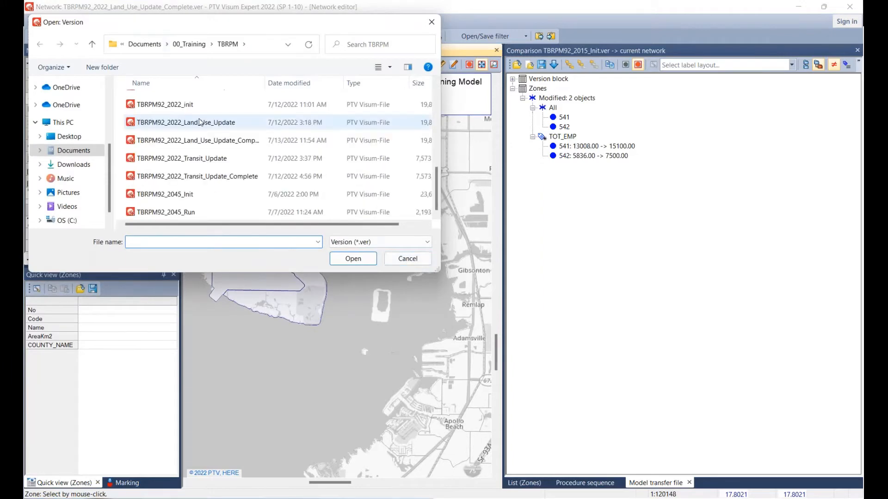
scroll(206, 144, up, 2)
click(231, 117)
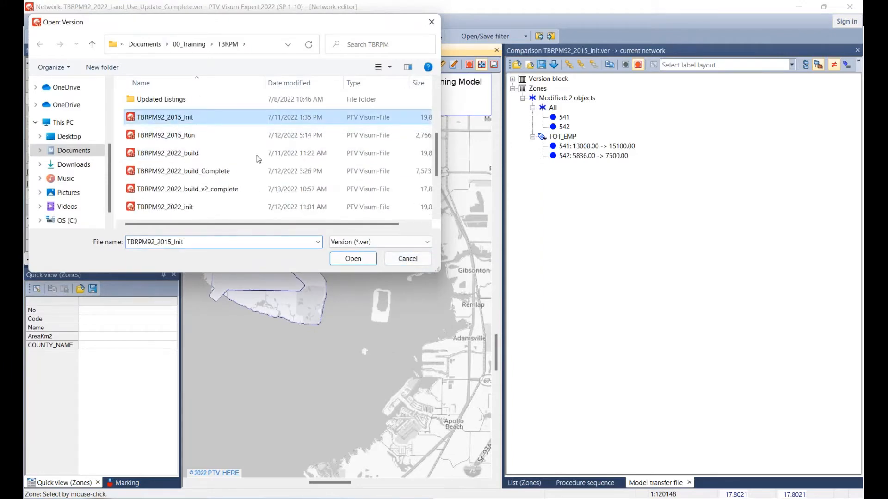
click(362, 260)
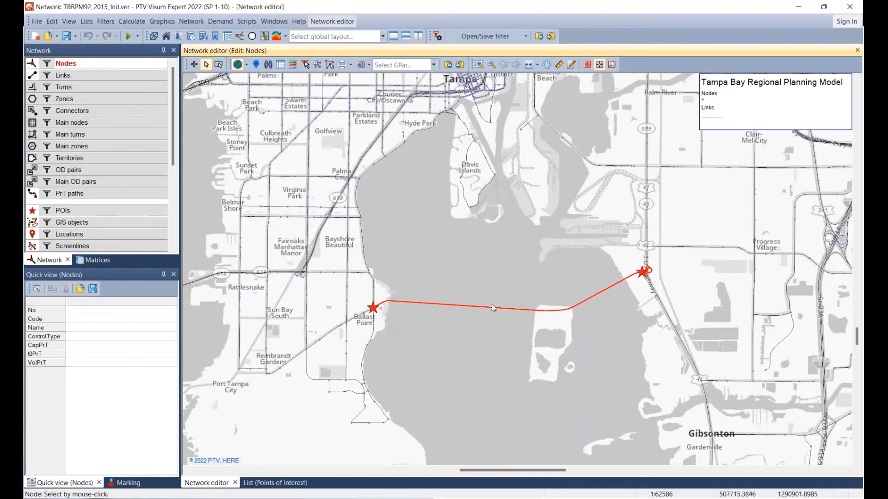
Open the version file TBRPM92_2022_Transit_Update from the TBRPM folder
click(36, 21)
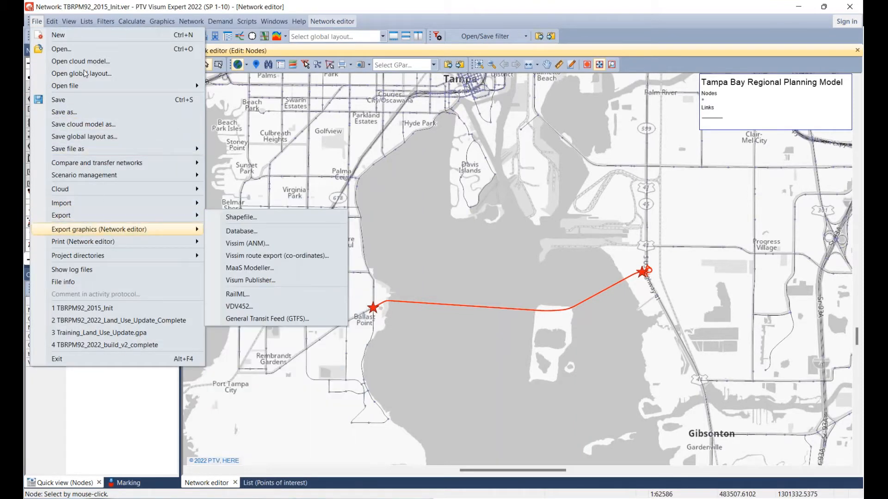
click(77, 49)
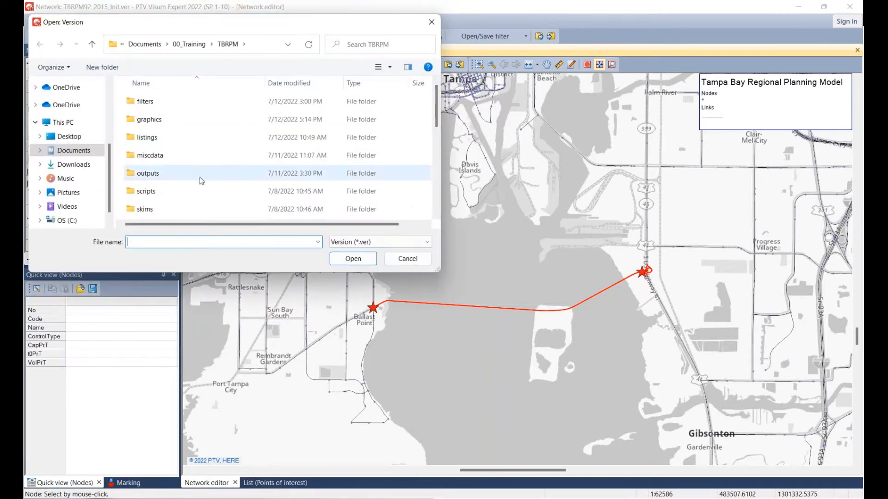
scroll(258, 222, down, 5)
click(200, 157)
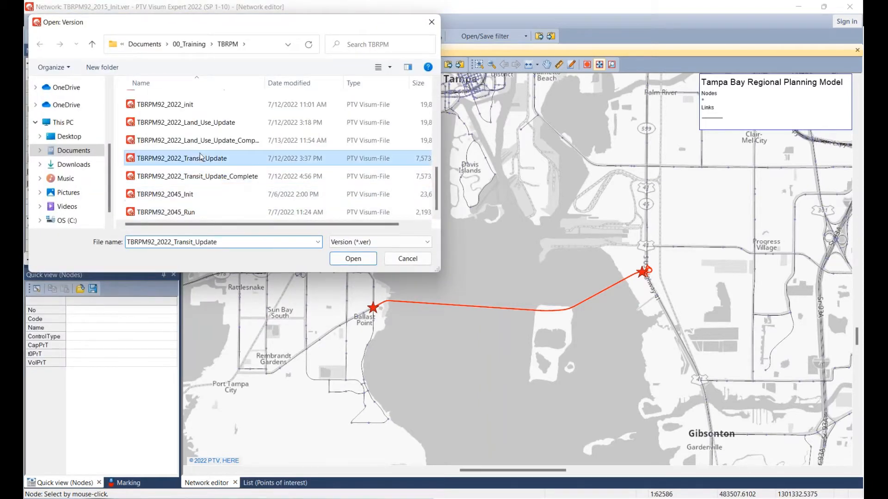
click(353, 259)
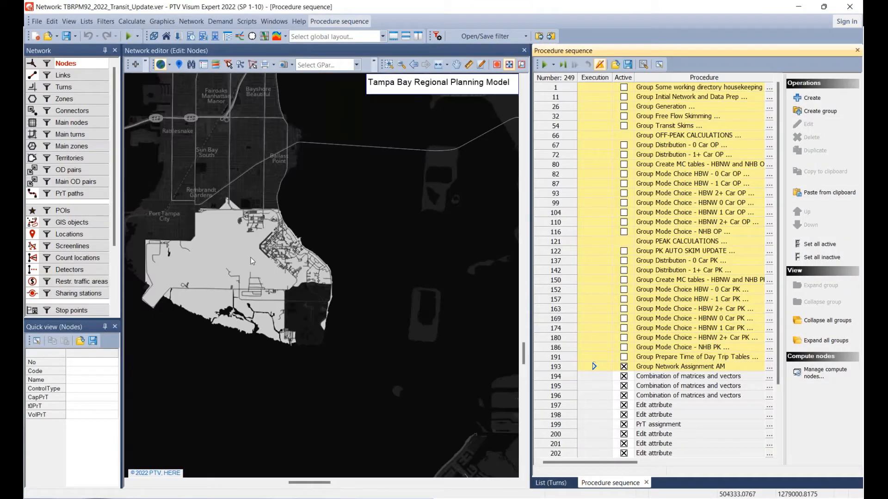
Load all graphic parameters from Training_Transit_Edit.gpa in the TBRPM graphics folder into the network editor
scroll(282, 248, down, 3)
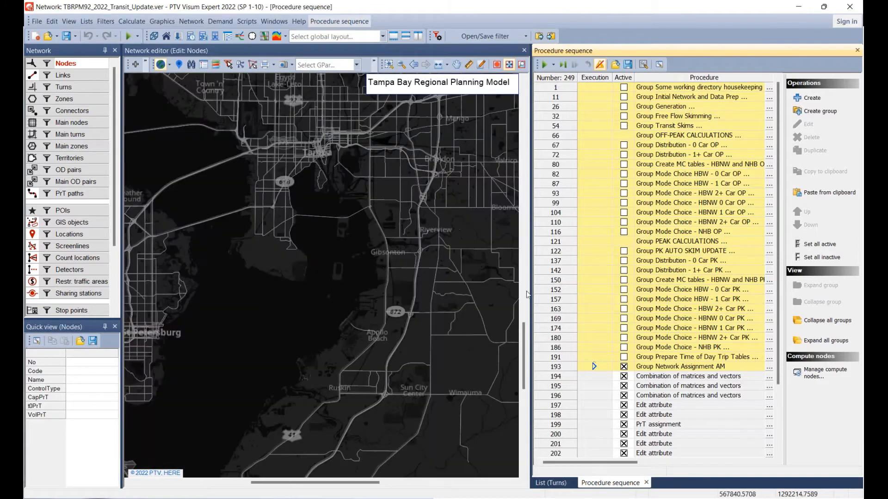
click(383, 460)
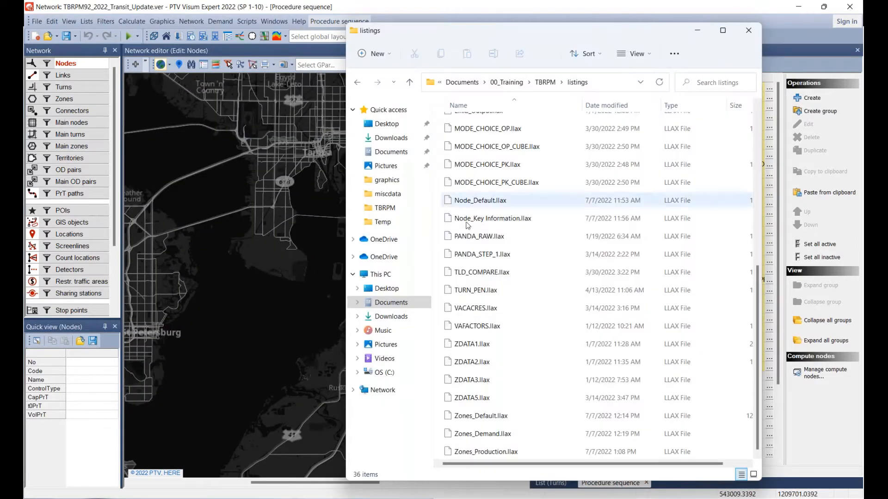
click(551, 83)
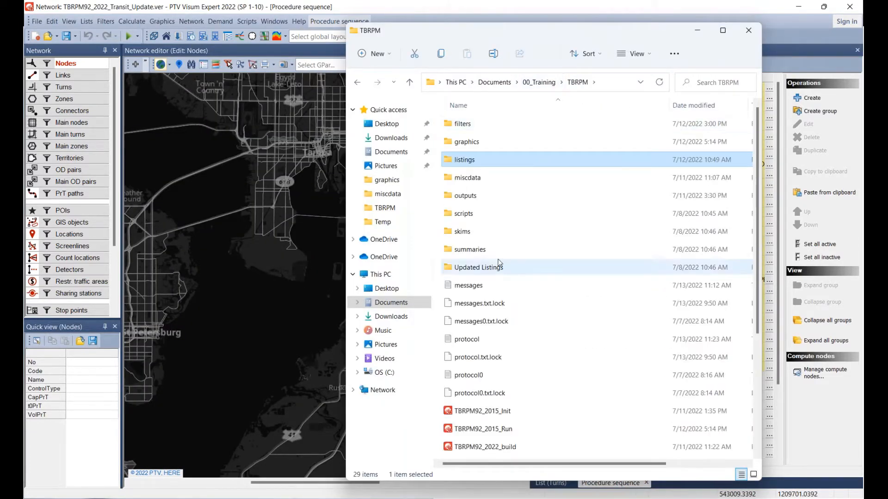
double_click(467, 141)
scroll(460, 423, down, 3)
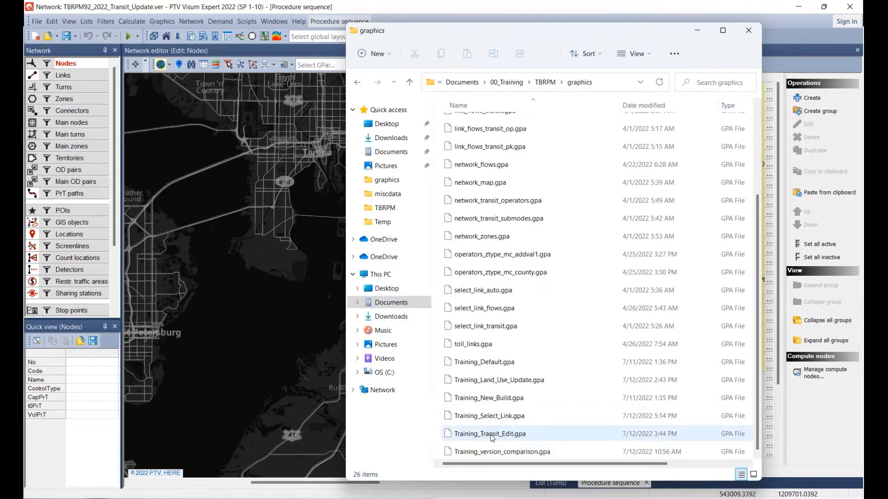
drag(491, 436, 248, 320)
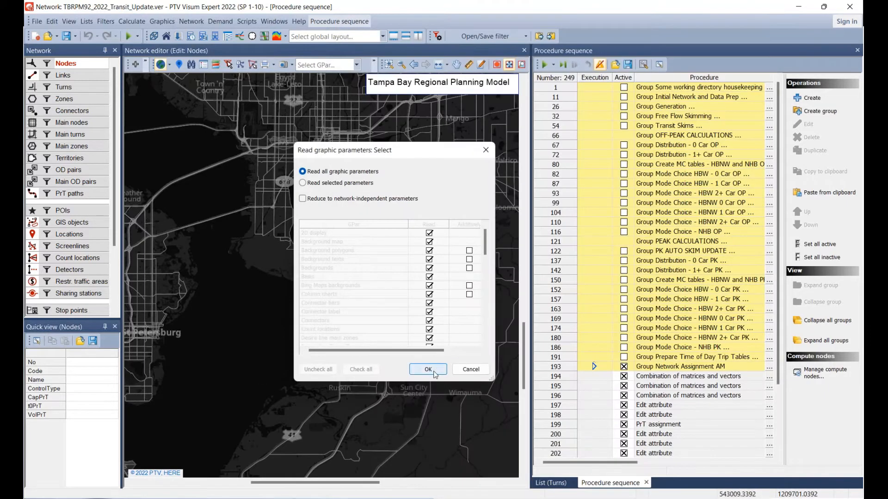
click(434, 373)
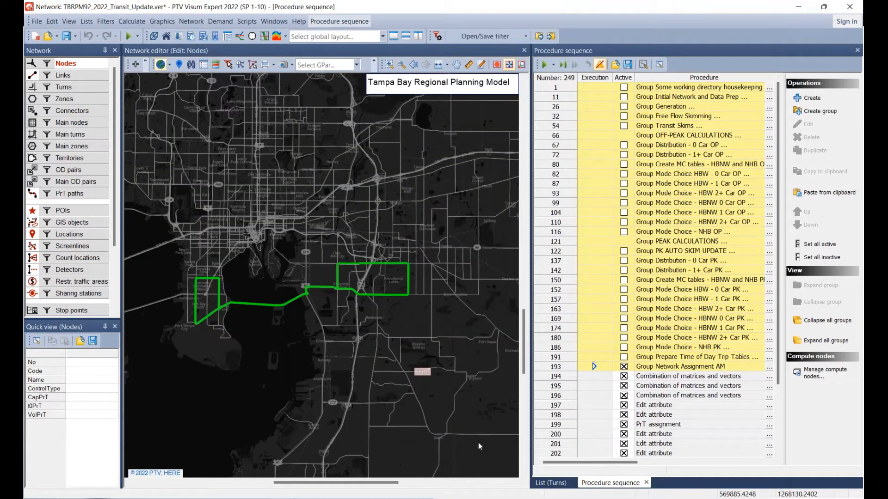
Select the bridge link crossing the bay and examine the green transit route on both sides of it
click(74, 78)
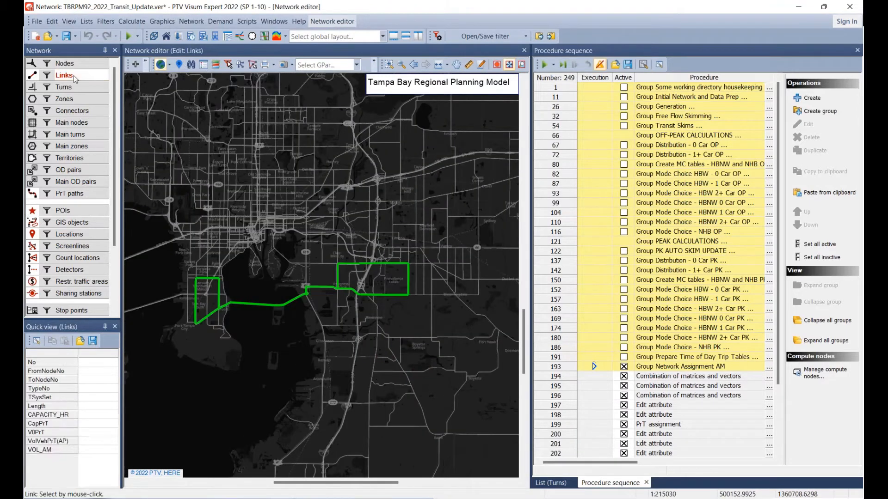
click(262, 305)
scroll(262, 304, up, 4)
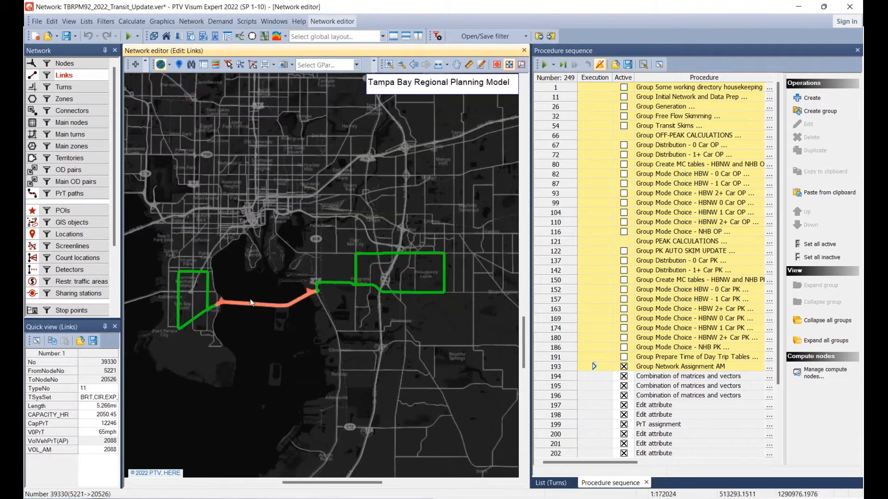
drag(334, 280, 343, 347)
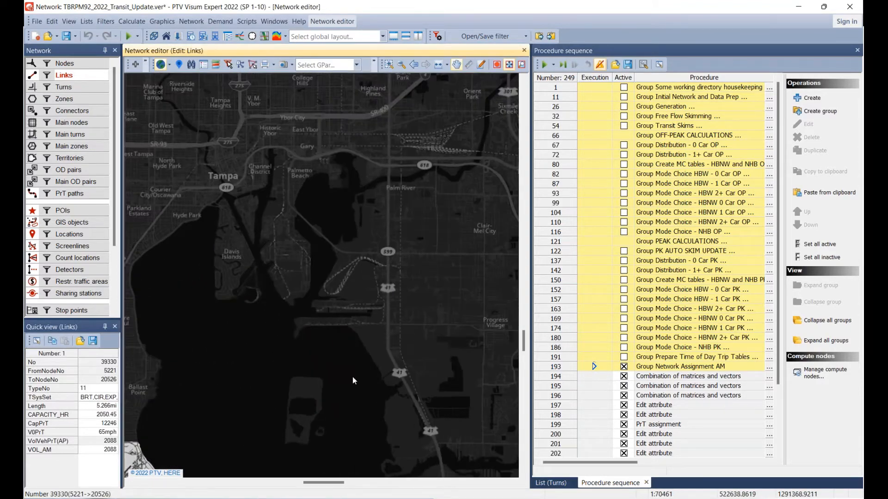
scroll(352, 376, up, 1)
drag(279, 361, 362, 288)
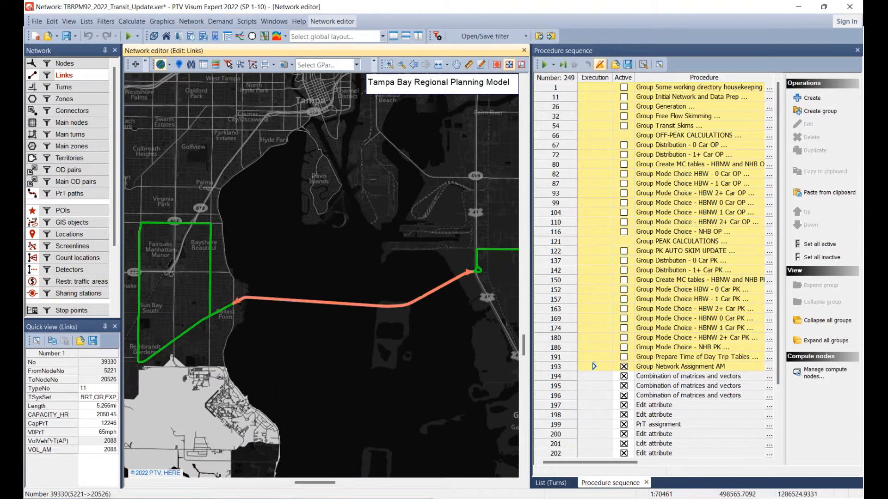
drag(228, 346, 225, 412)
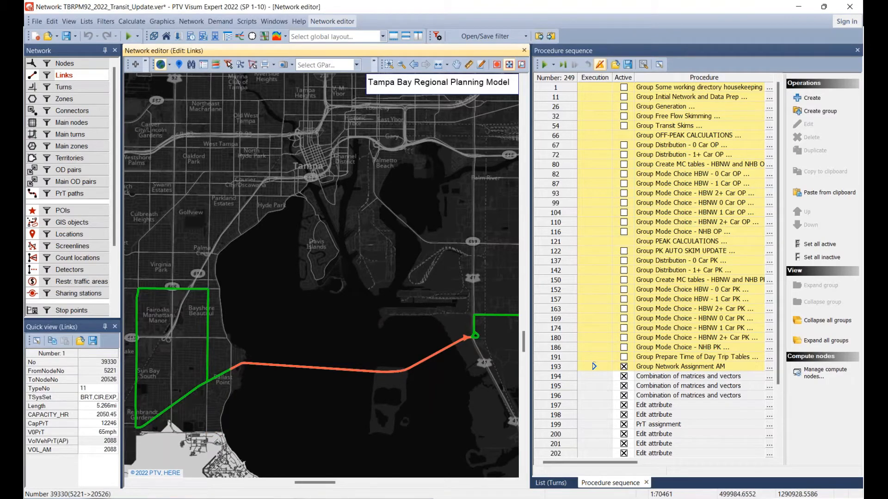
scroll(372, 275, down, 2)
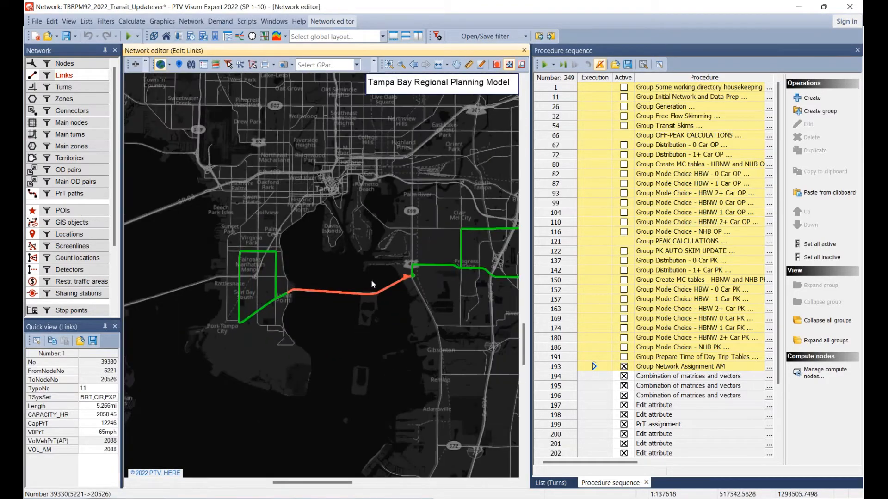
drag(371, 281, 339, 272)
scroll(339, 272, down, 1)
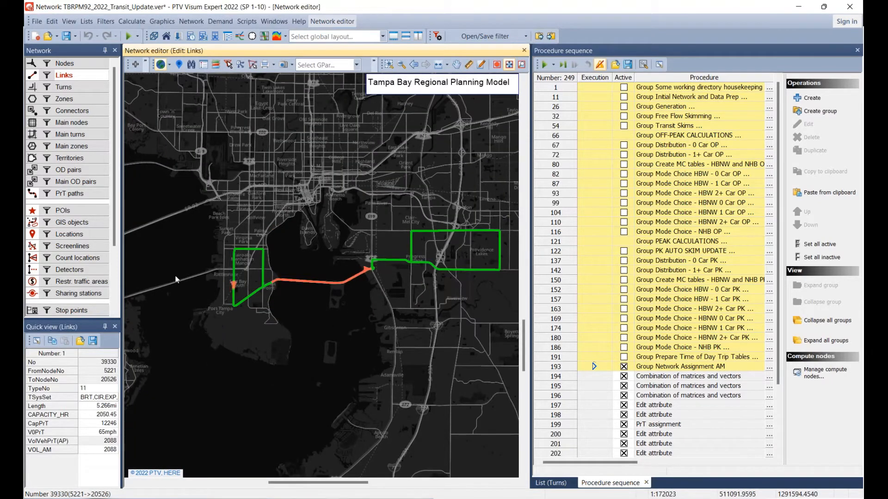
Limit POI selection in the network editor to the Training_New_Line category
click(334, 239)
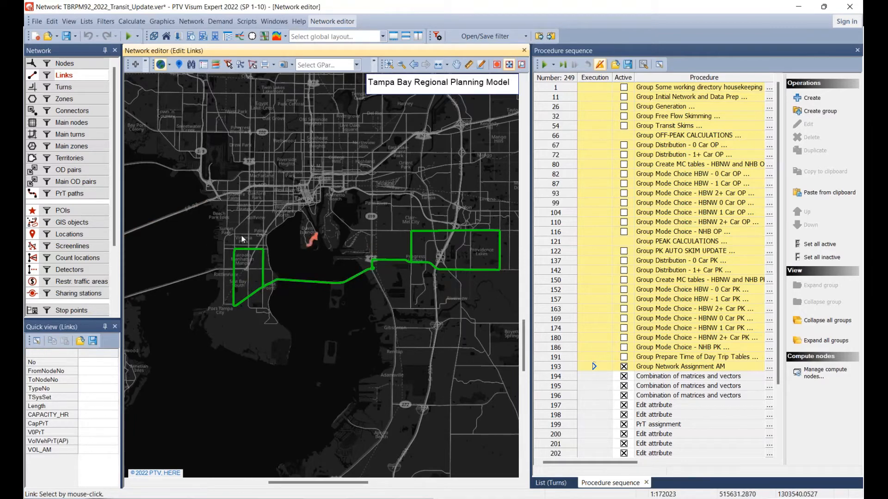
click(91, 210)
click(145, 245)
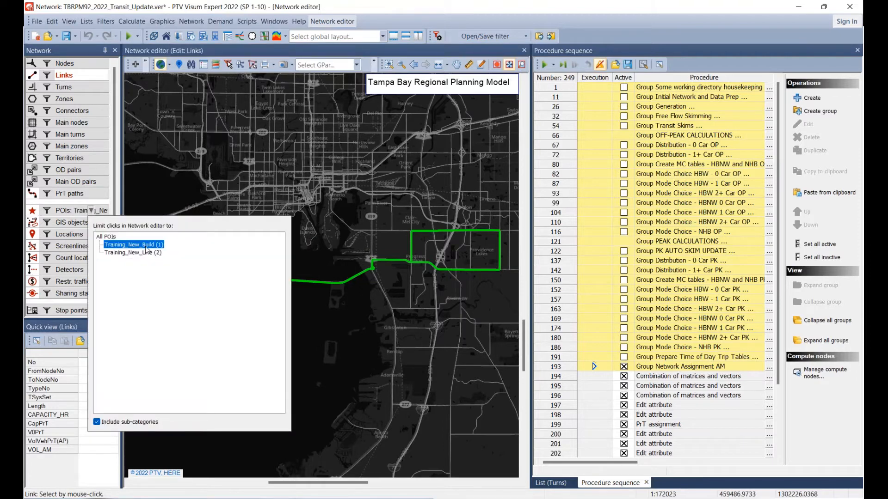
click(139, 254)
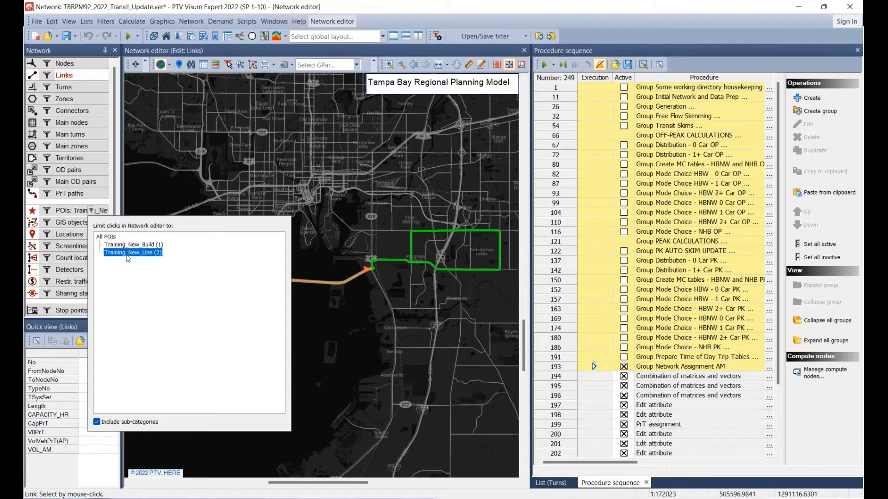
click(161, 169)
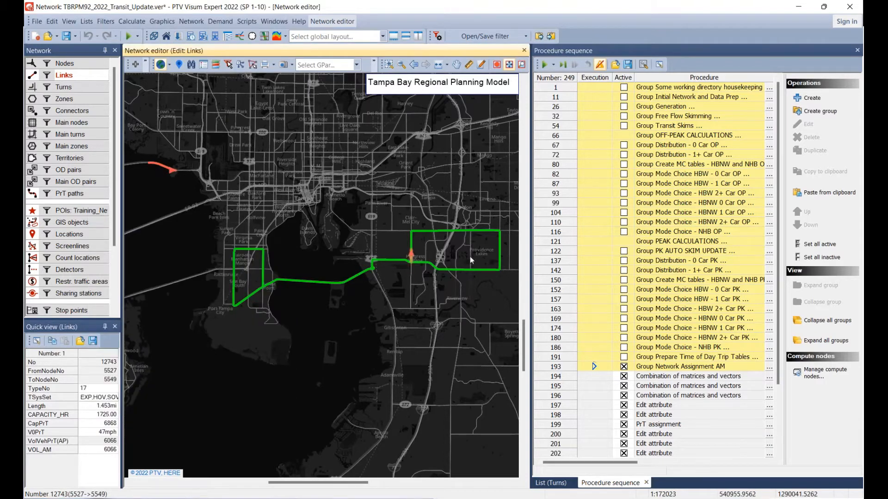
Reselect the bridge link across the bay and inspect how the route passes through the interchange at its eastern end
scroll(304, 290, up, 1)
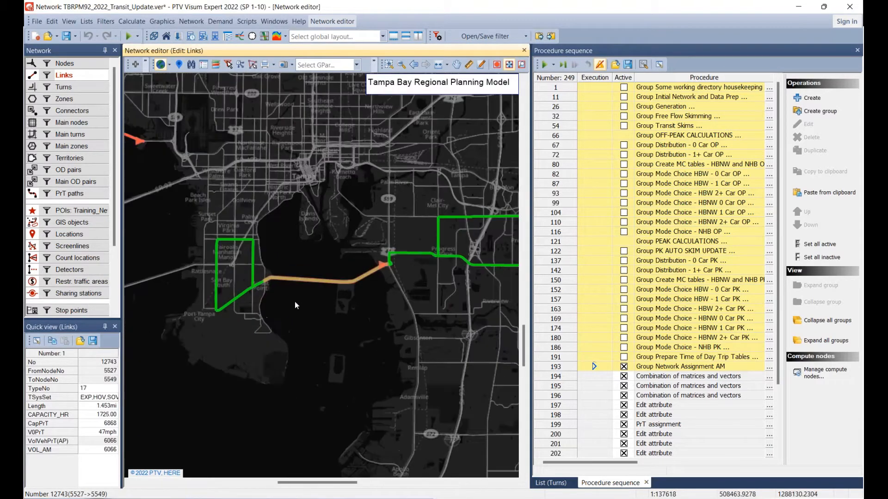
click(270, 307)
click(298, 280)
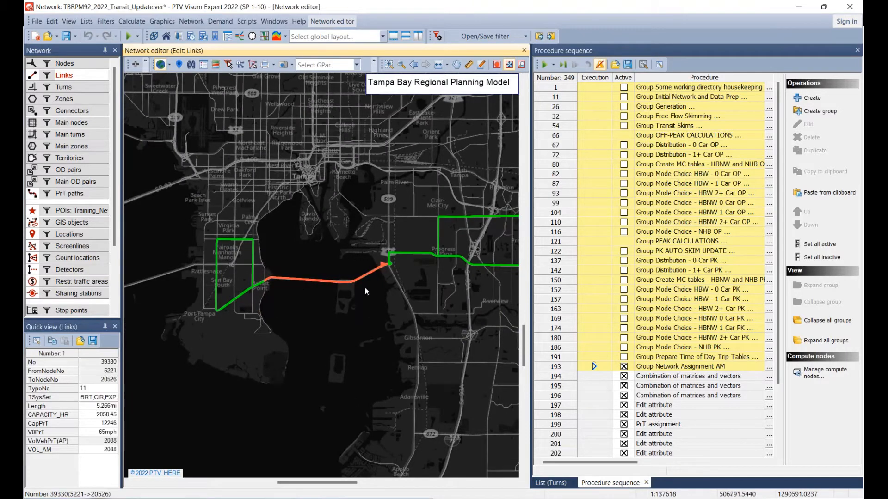
scroll(390, 267, up, 9)
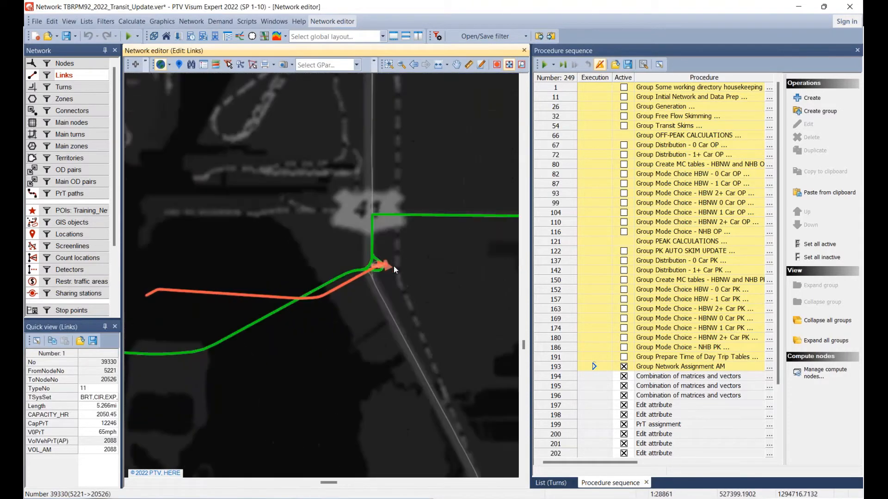
scroll(323, 298, down, 1)
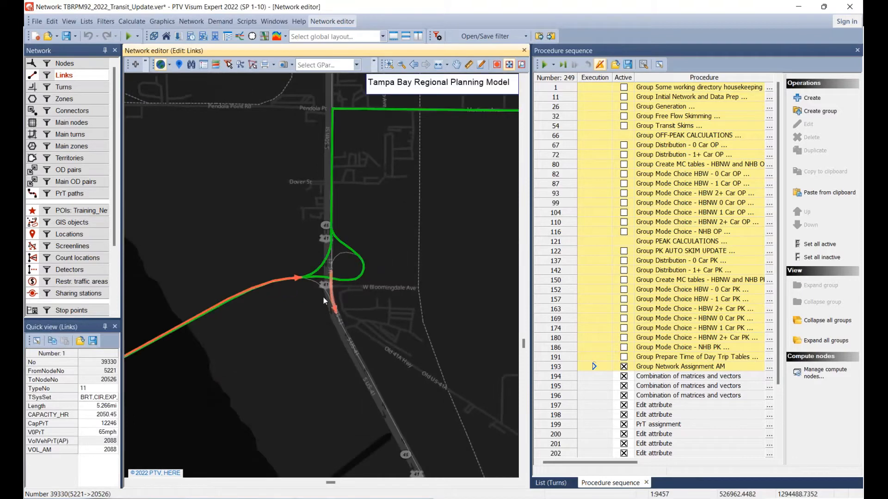
scroll(356, 326, down, 9)
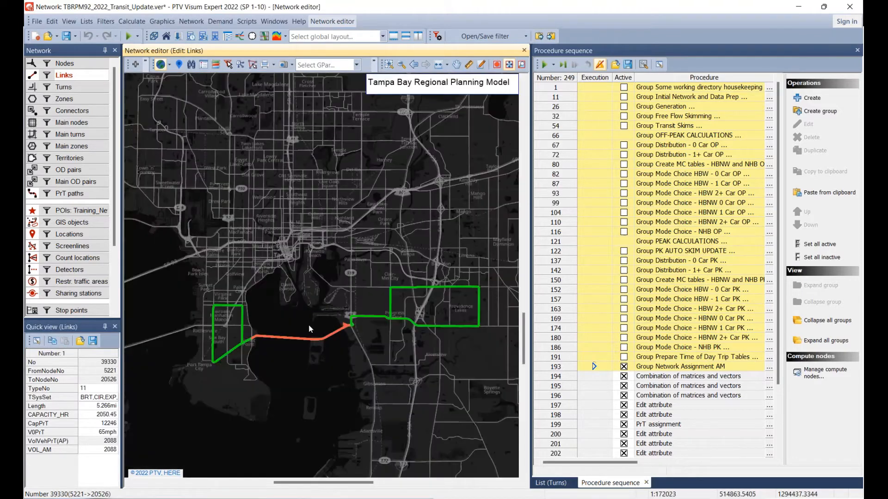
mouse_move(309, 324)
mouse_down()
mouse_move(358, 292)
mouse_move(279, 217)
mouse_up()
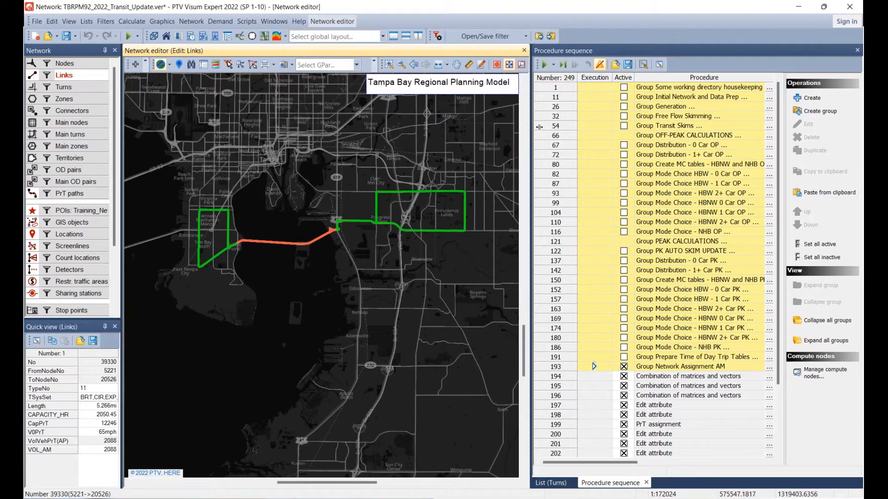
Widen the network editor so the map shows the whole green route on both sides of the bay
drag(629, 133, 731, 134)
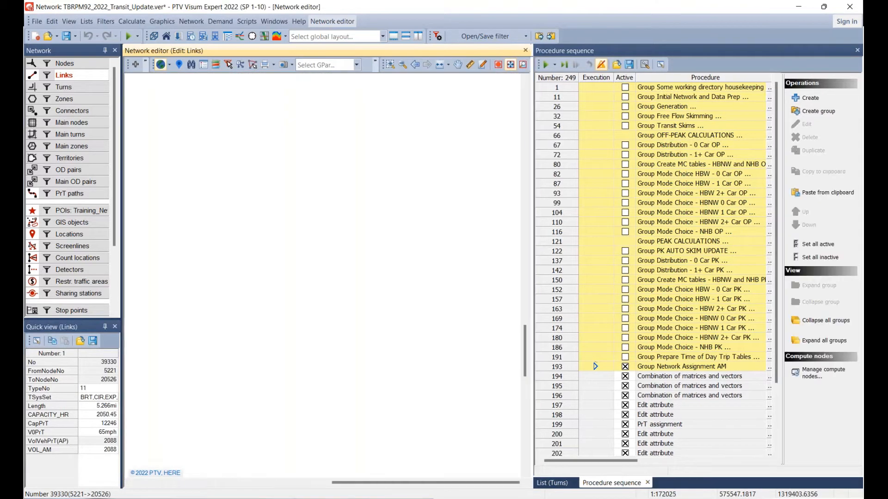
drag(281, 267, 330, 288)
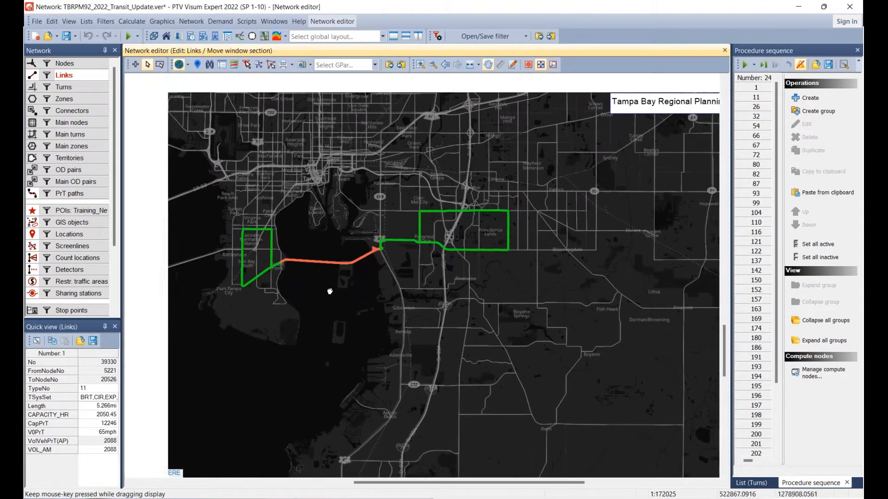
Make Lines the active network object type and briefly display the existing transit lines before hiding them again
scroll(72, 249, down, 3)
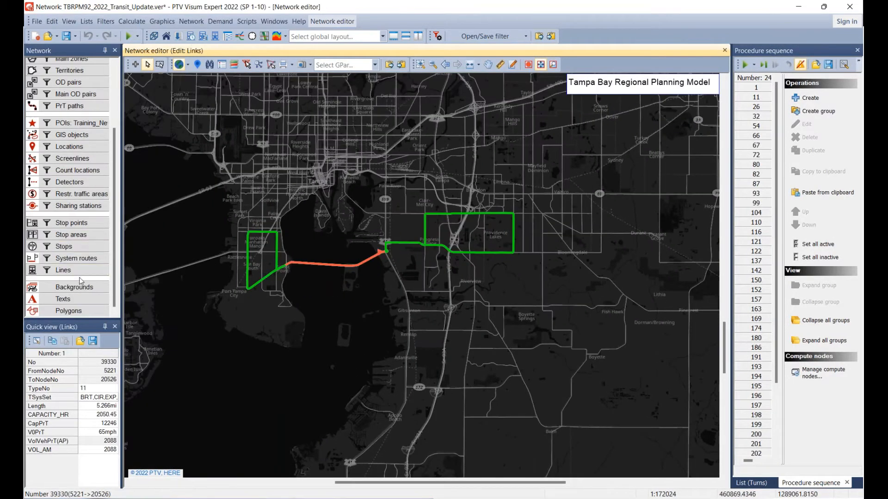
mouse_move(66, 276)
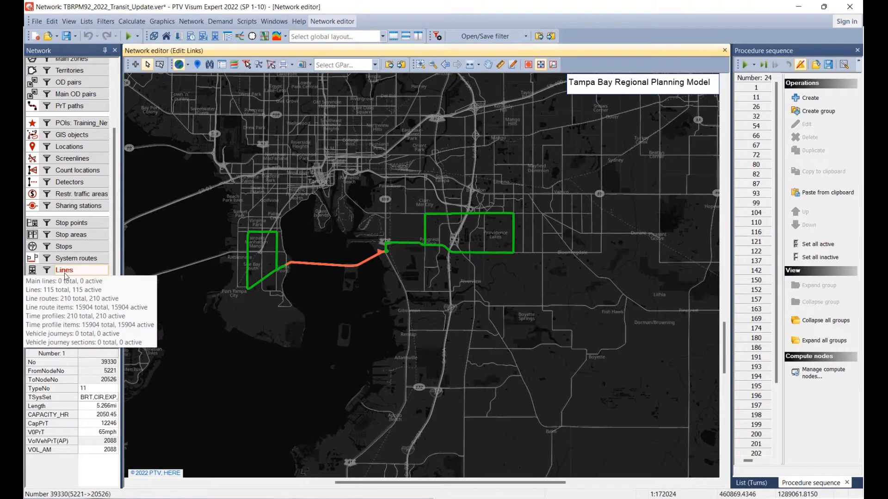
click(33, 272)
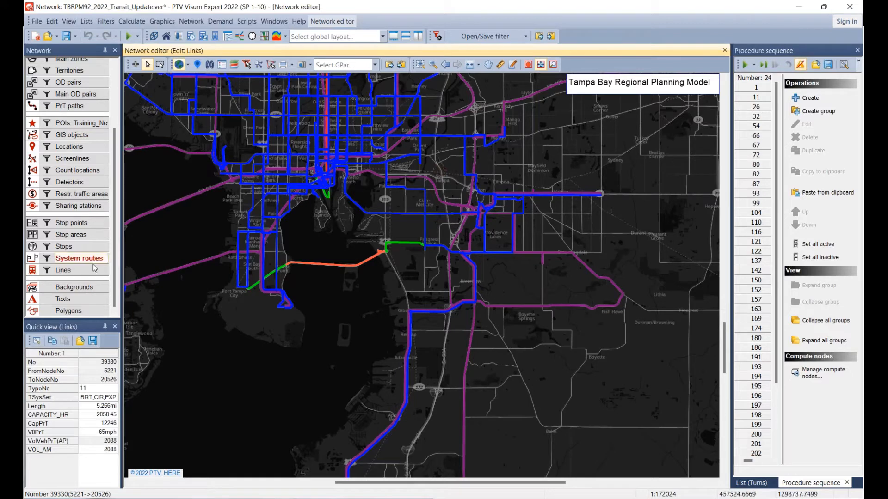
click(74, 272)
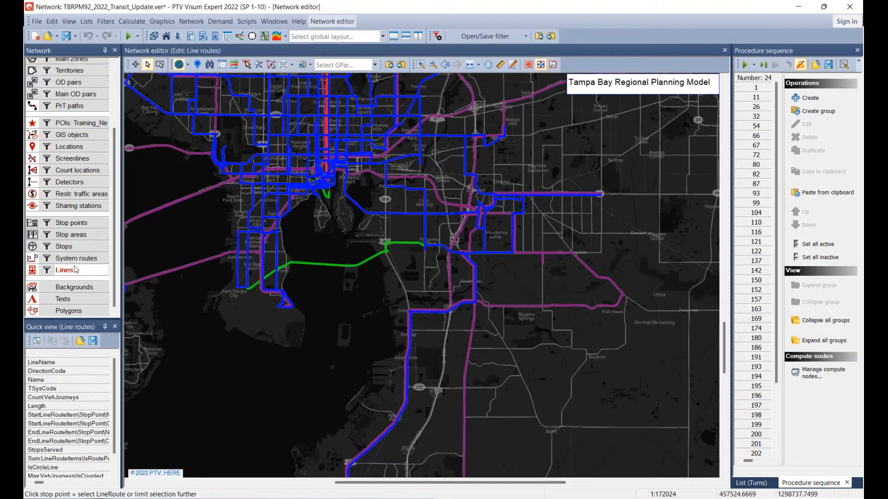
click(27, 274)
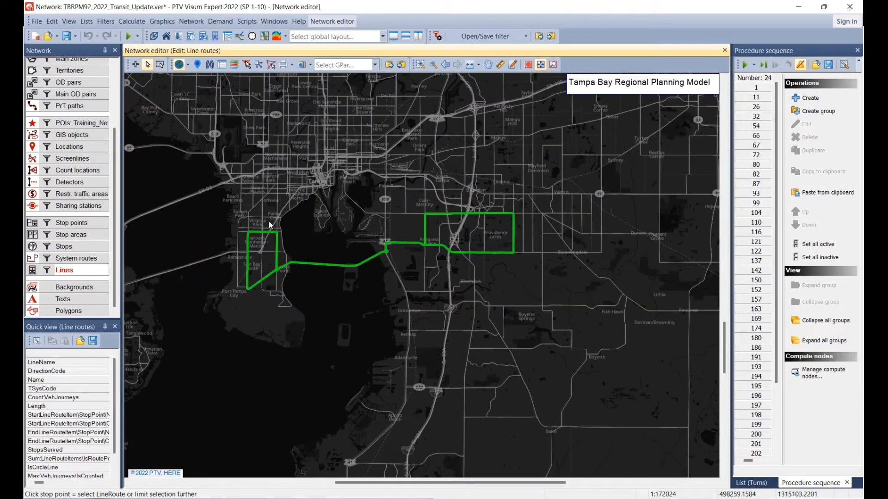
Start creating a new transit line in the network and name it HART 099
click(136, 65)
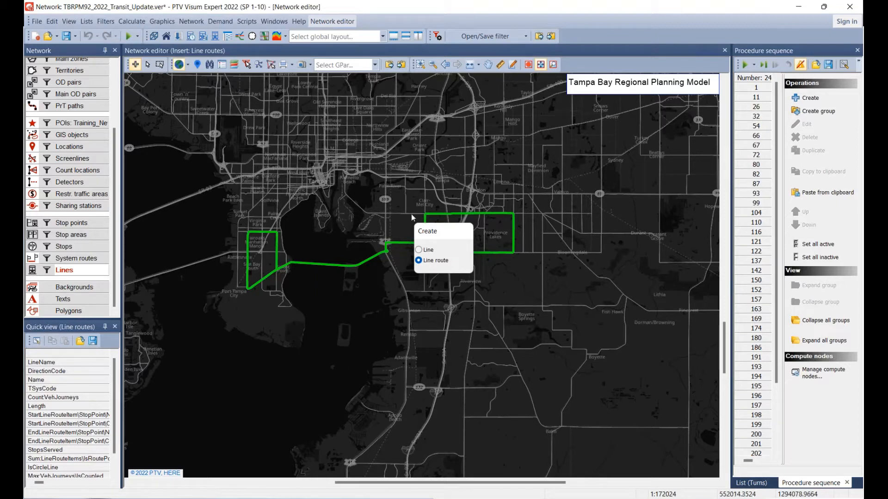
drag(440, 234, 352, 159)
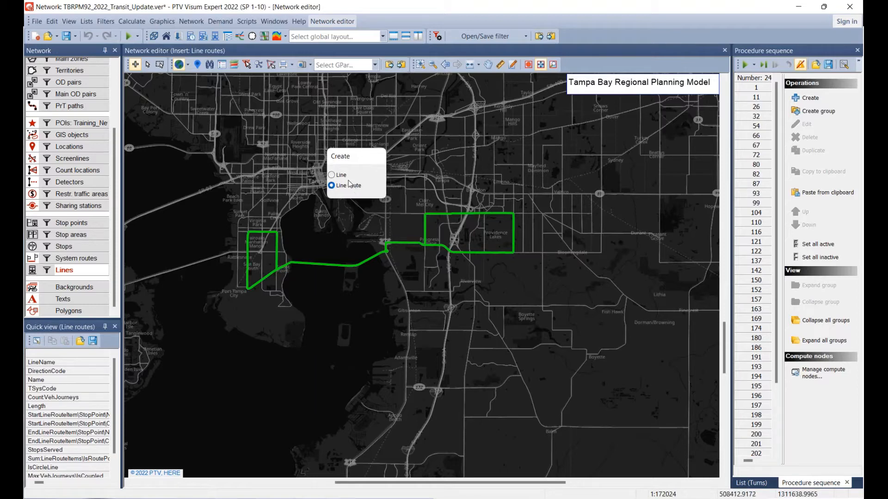
click(333, 175)
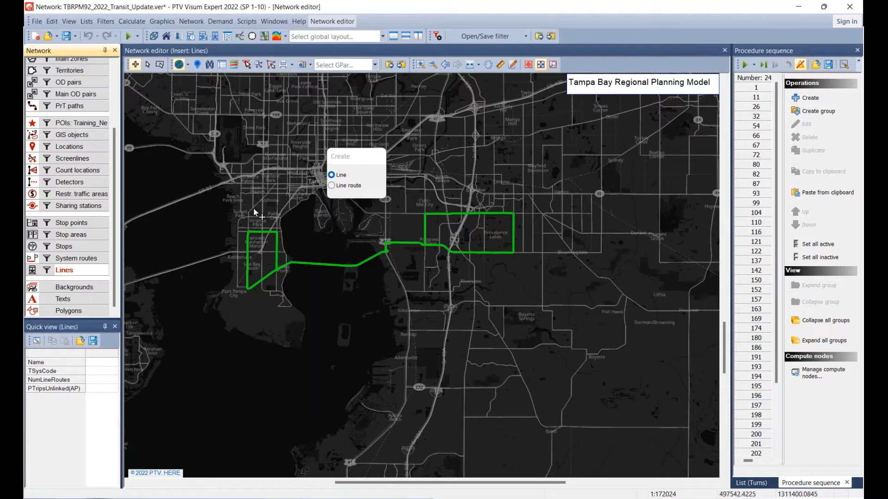
click(320, 298)
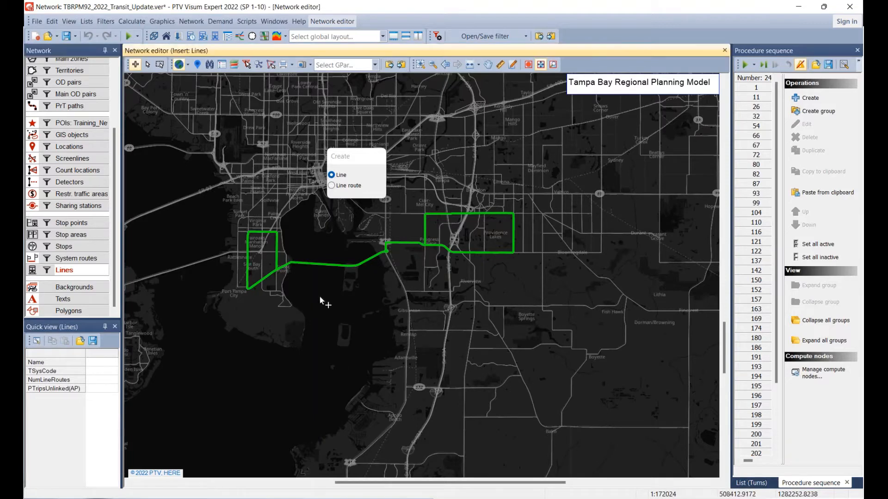
click(320, 297)
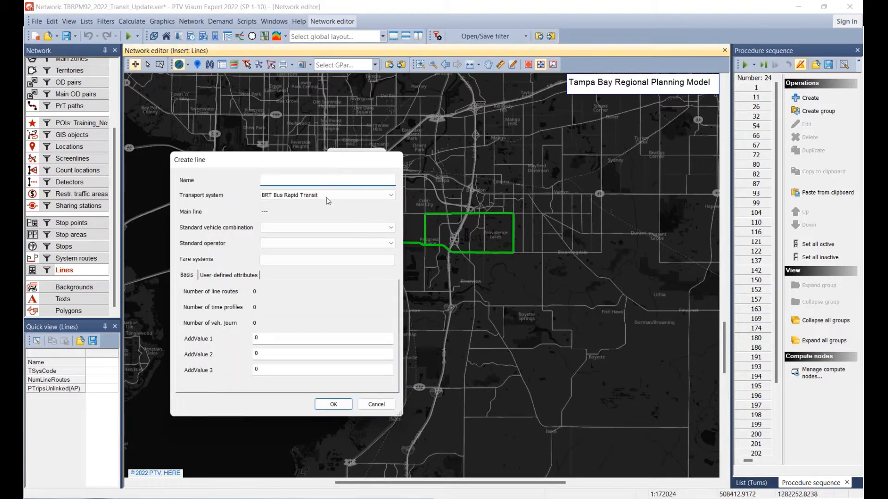
drag(251, 160, 511, 146)
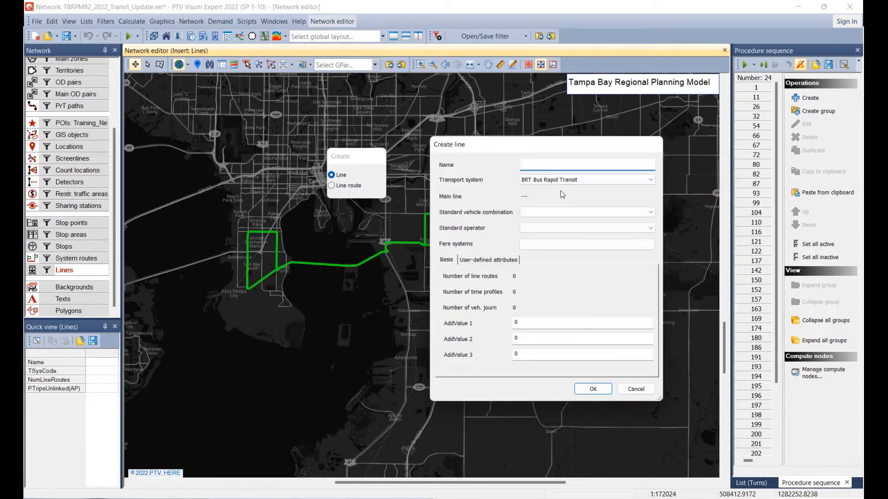
text(Hart)
text(ART 099)
Create the line with transport system LB Local Bus, operator 10 Hillsborough Area Regional Transit (HART) and fare system 1 Hillsborough Local Bus
click(530, 184)
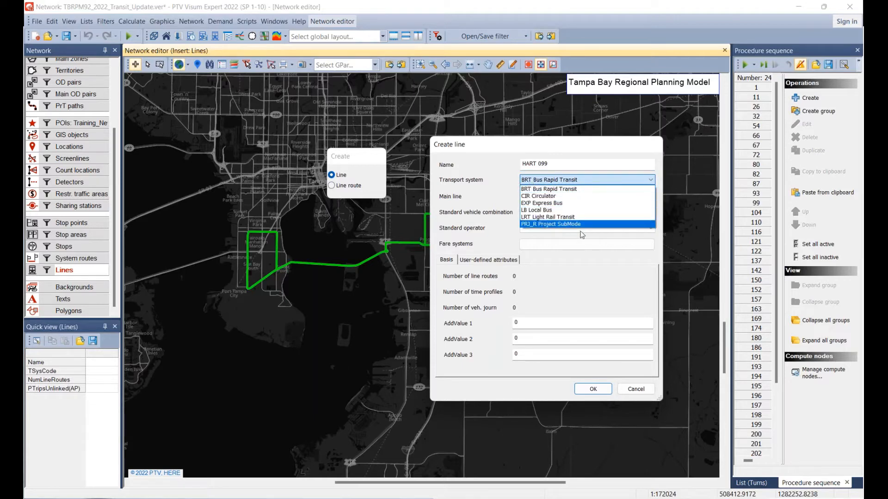
click(547, 211)
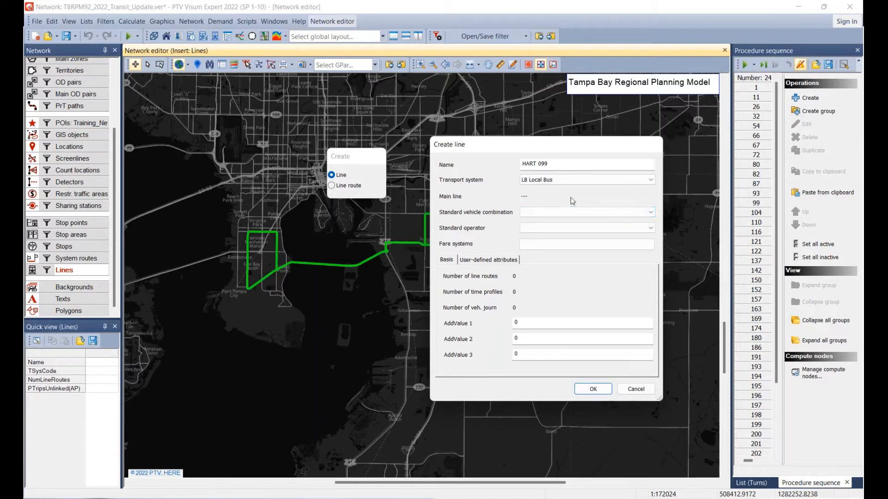
click(531, 228)
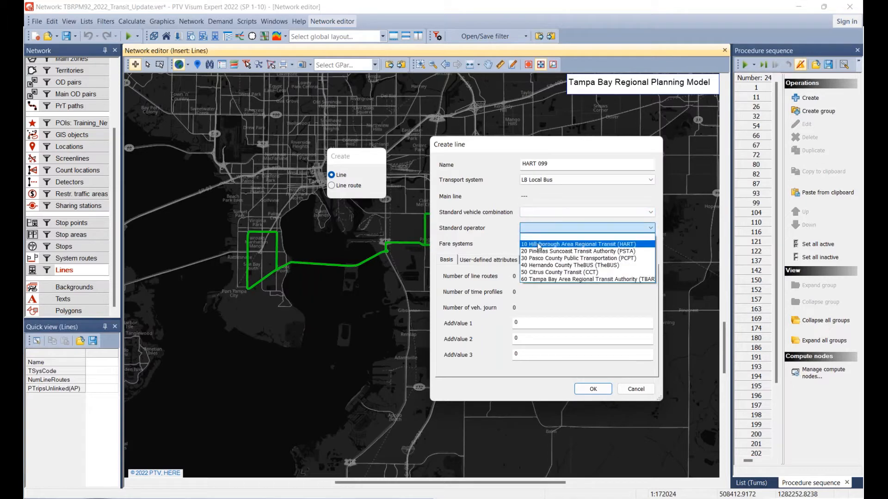
click(539, 245)
click(537, 243)
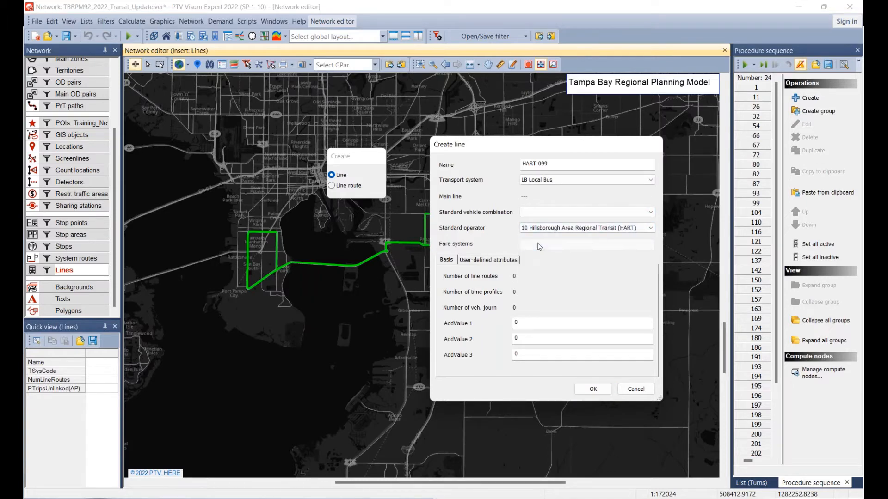
click(491, 229)
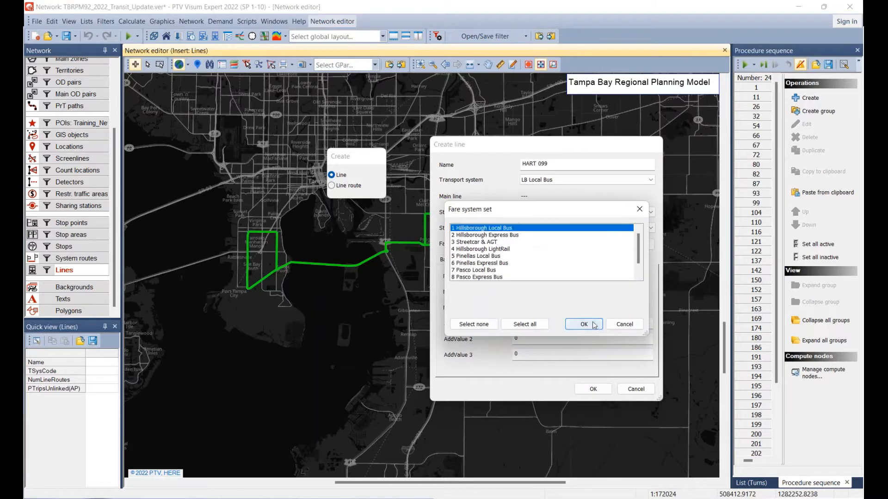
click(578, 325)
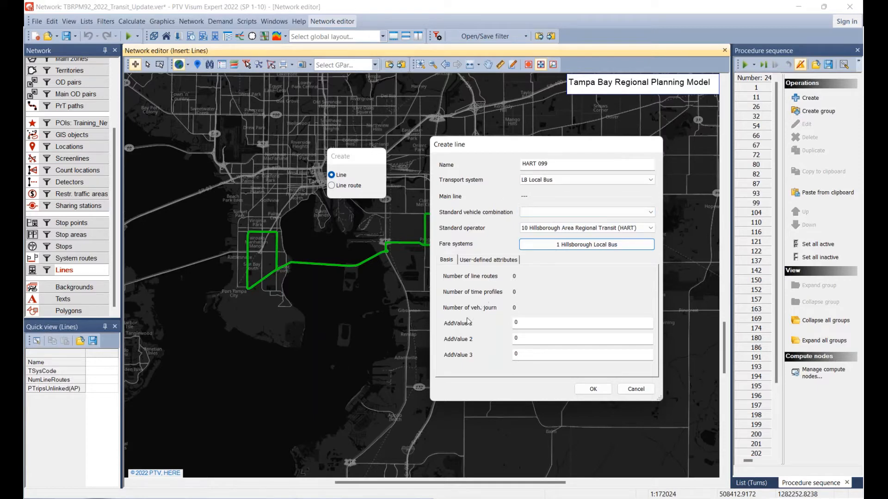
click(592, 389)
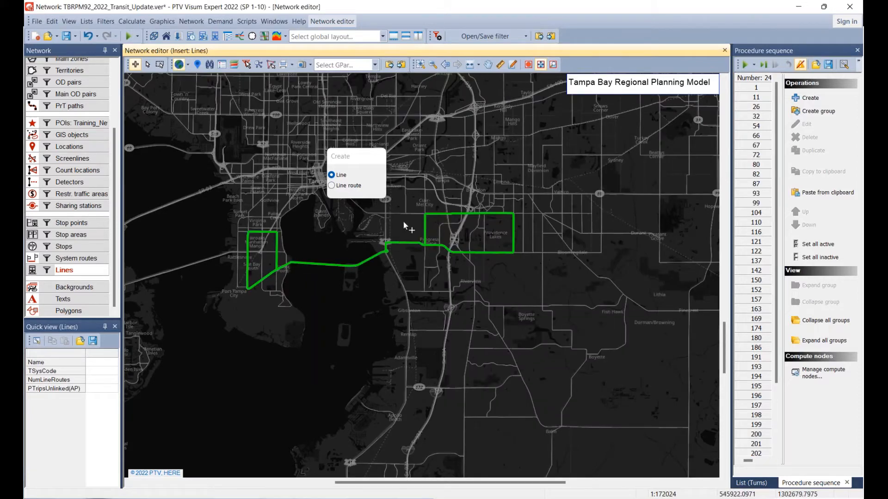
Start a new line route and assign it to line HART 099
click(332, 186)
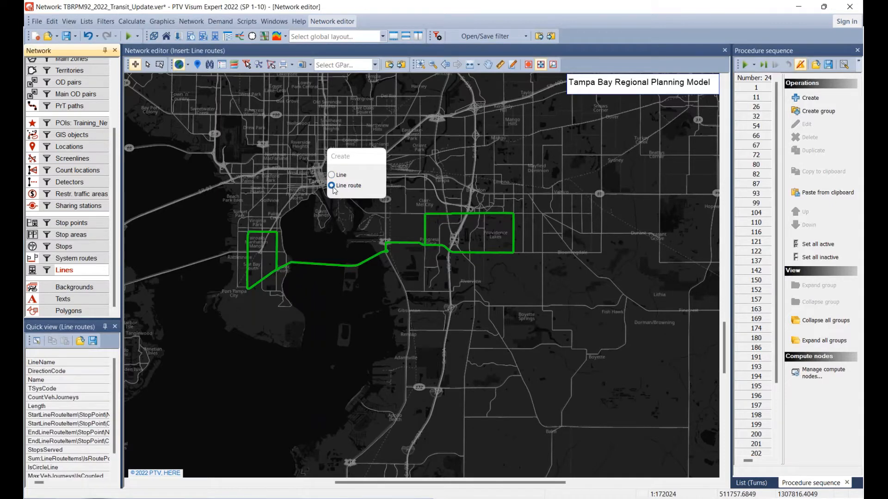
click(341, 318)
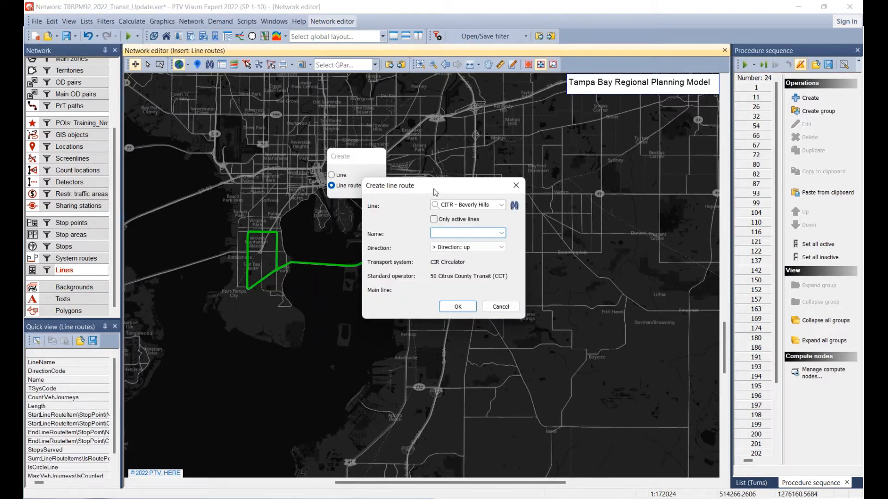
drag(450, 188, 589, 146)
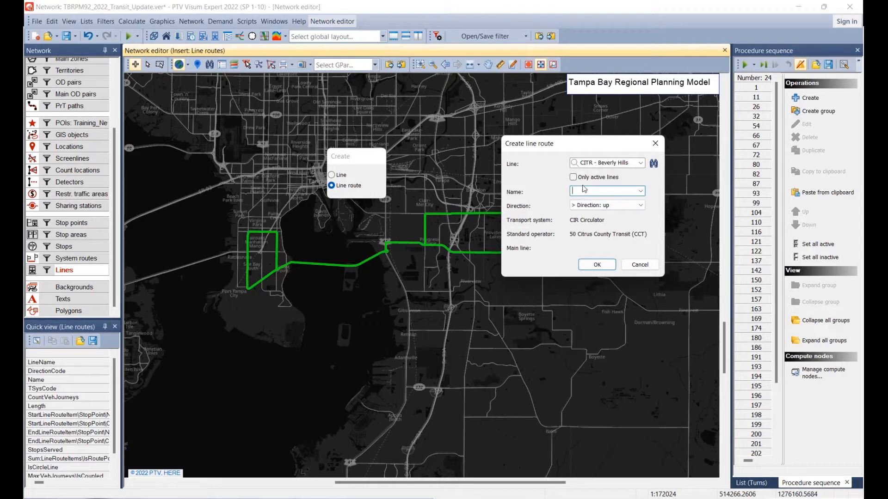
click(642, 165)
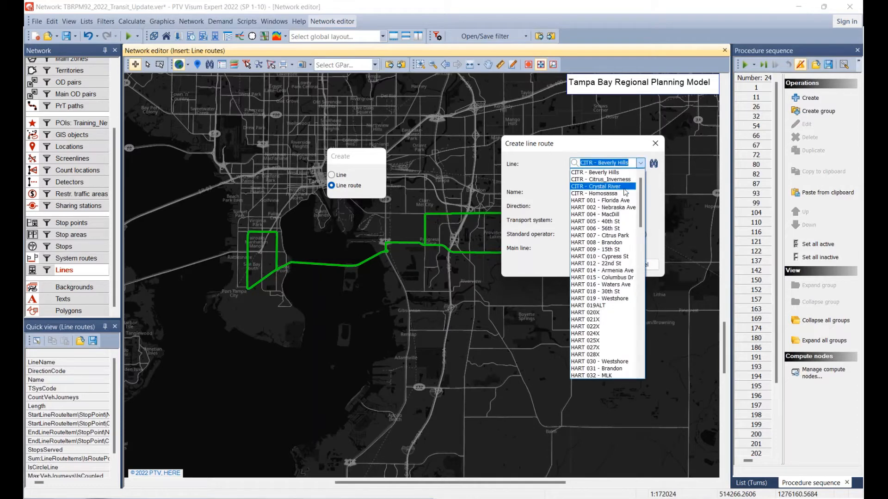
scroll(629, 201, down, 10)
scroll(629, 201, down, 3)
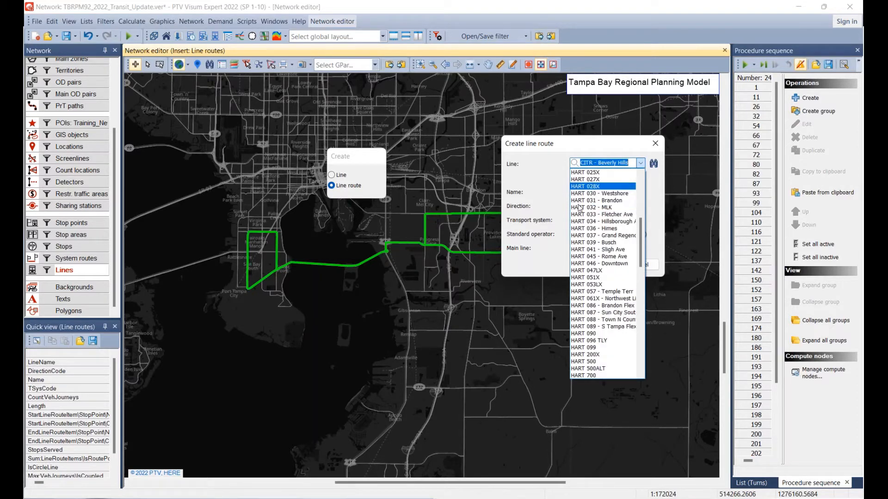
click(581, 348)
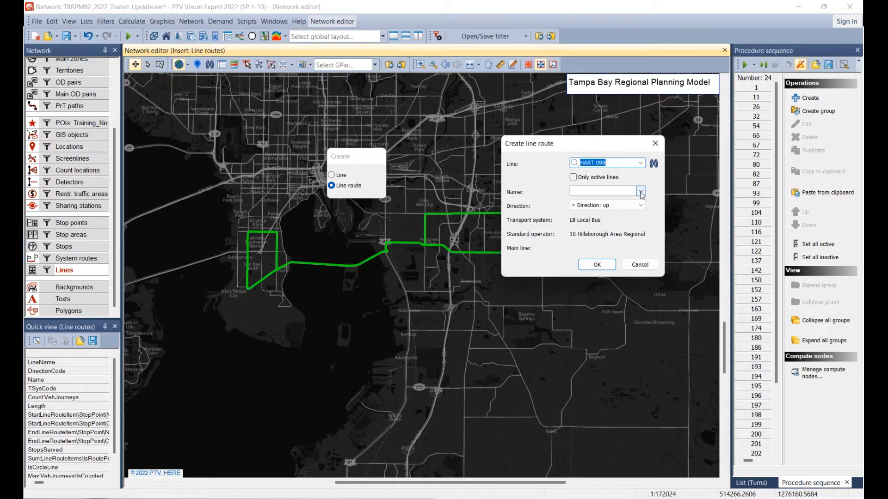
Name the line route Primary, set its direction to up, and confirm to begin editing its course
click(602, 190)
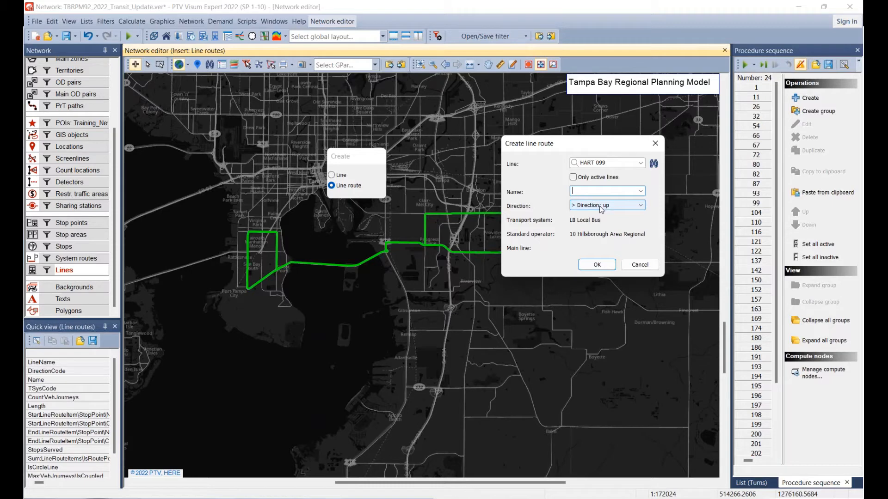
text(Primary)
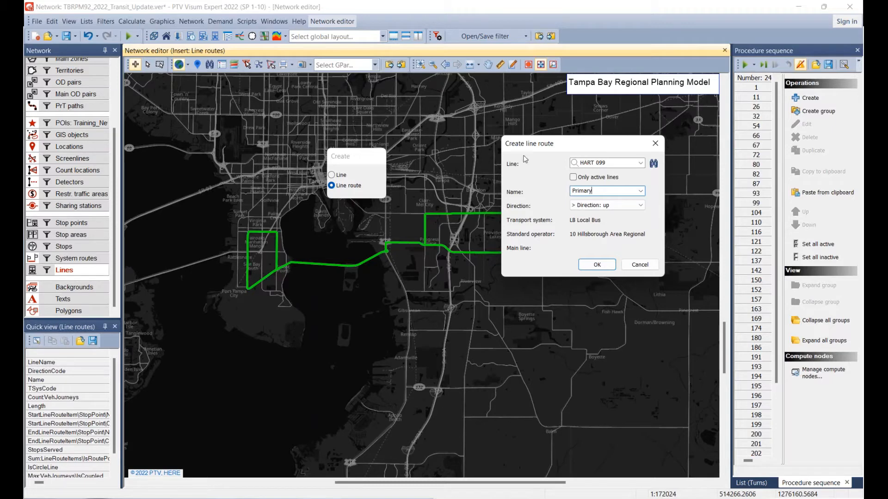
click(588, 208)
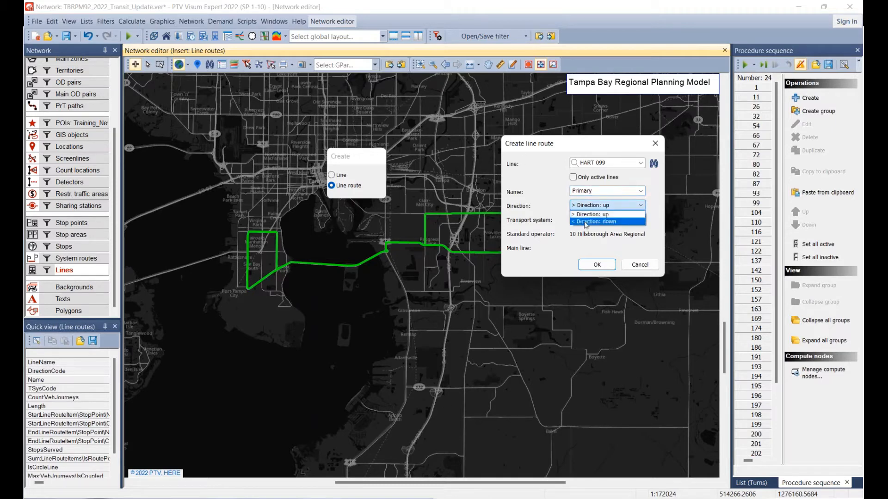
click(587, 214)
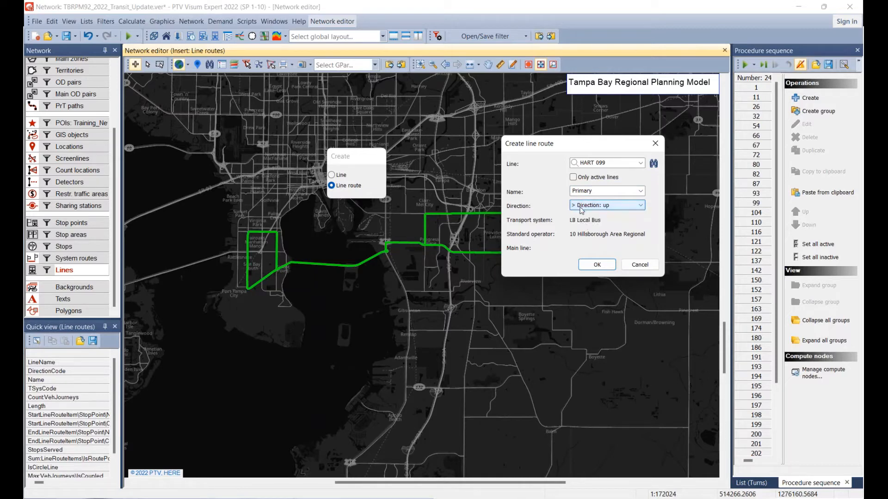
click(597, 265)
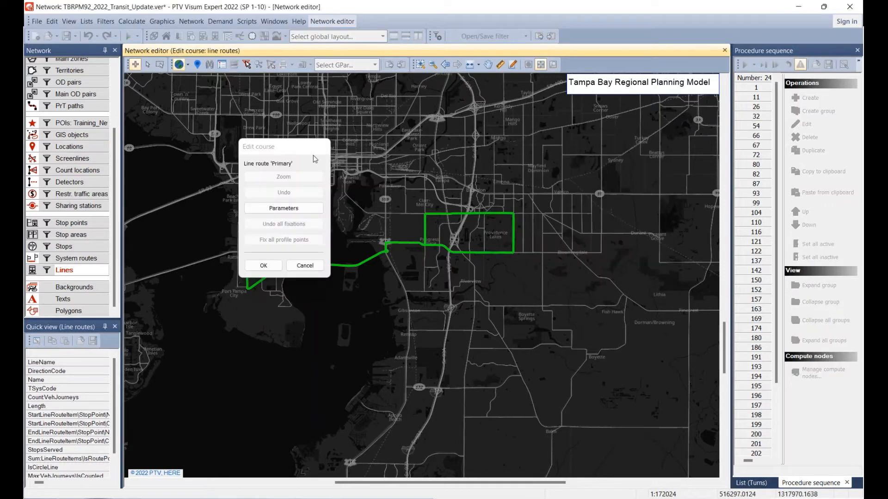
Set the line route course search parameters to also use closed links for routing
drag(306, 149, 583, 166)
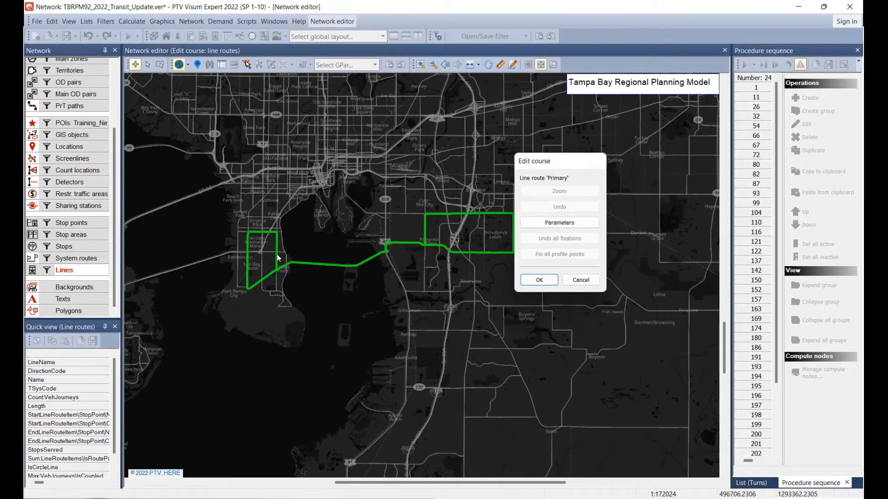
scroll(254, 255, up, 4)
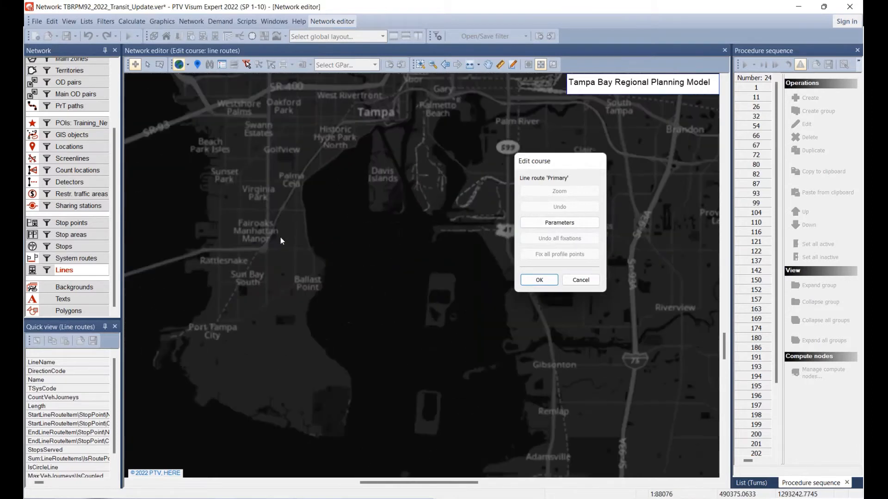
scroll(289, 259, up, 2)
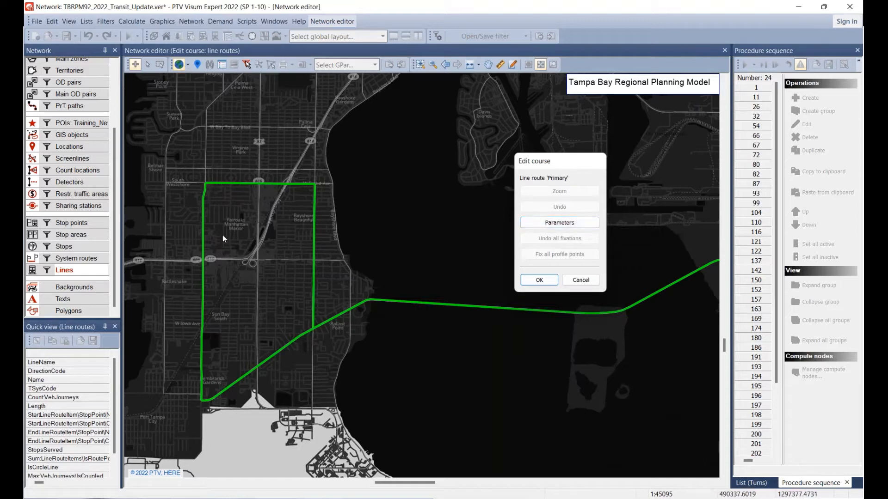
click(558, 224)
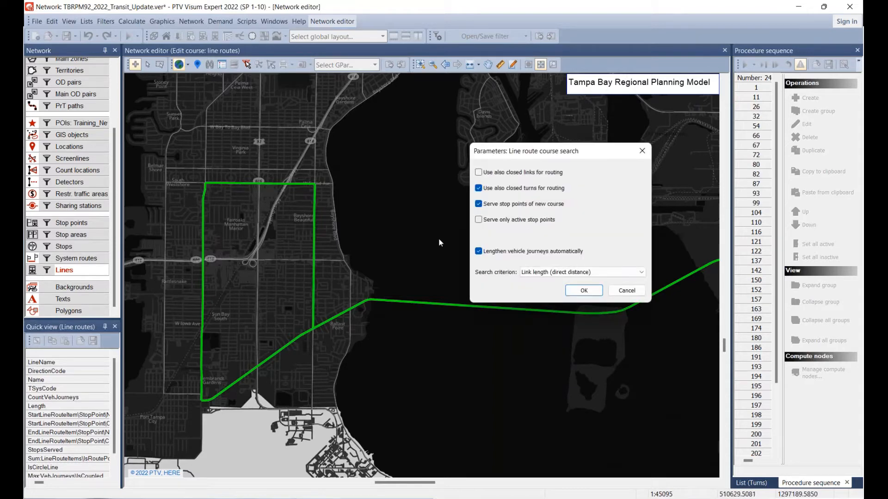
click(503, 174)
click(584, 291)
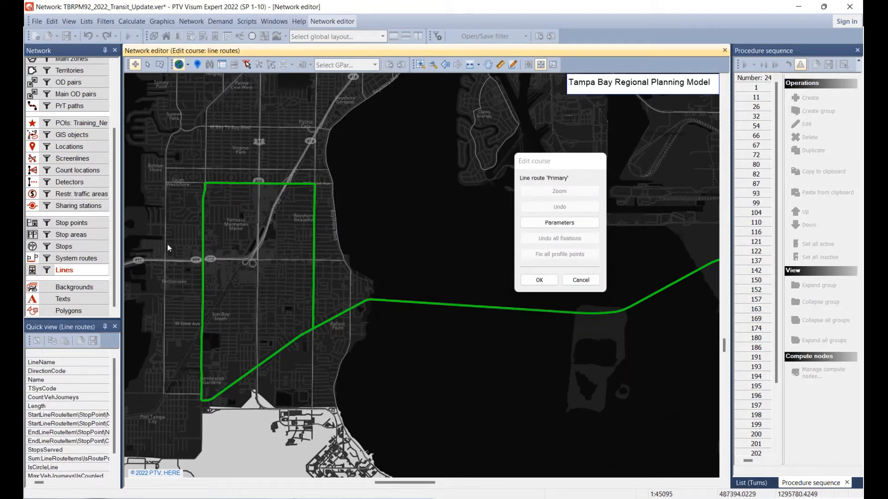
Display the stops on the network map while the line route course stays open for editing
scroll(42, 262, up, 1)
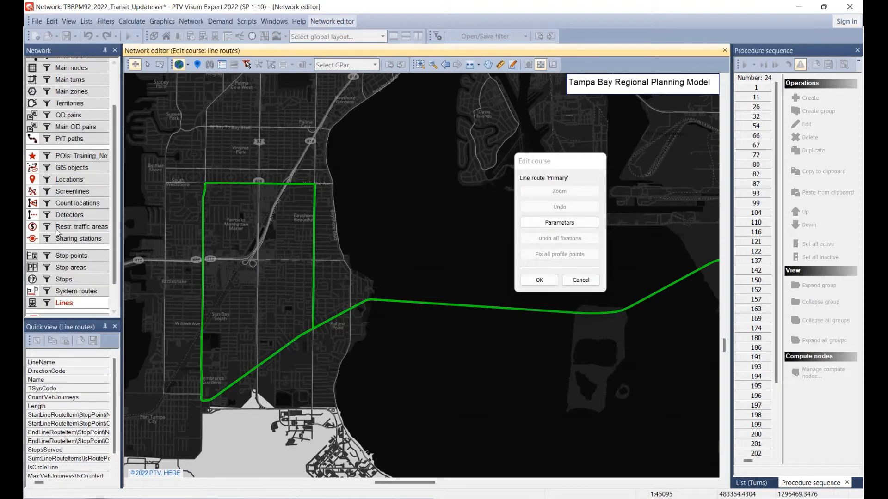
click(32, 280)
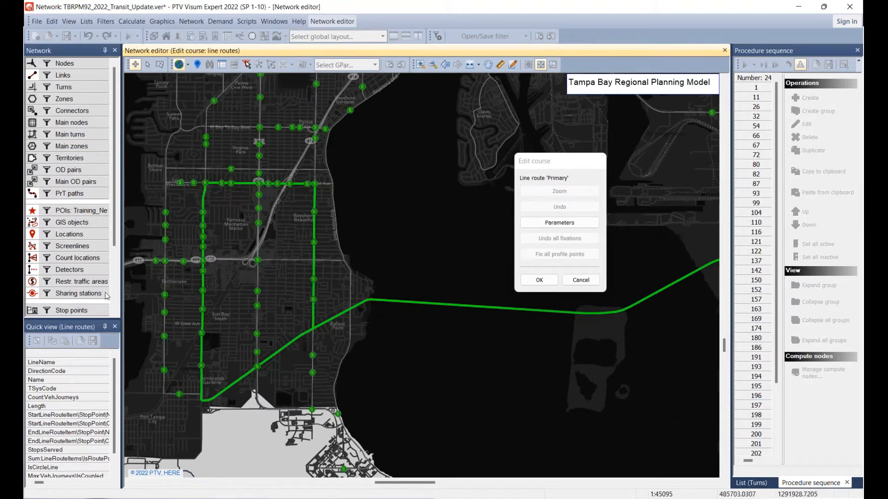
scroll(65, 286, down, 3)
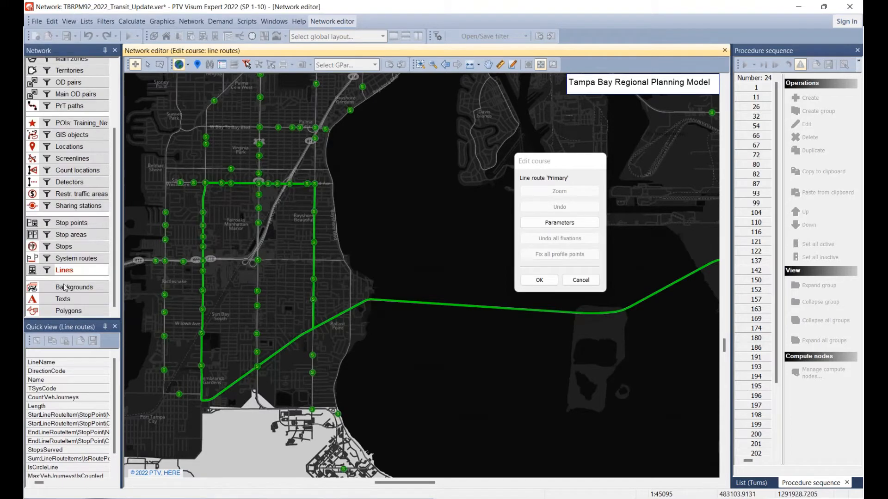
click(32, 247)
Start the Primary course at the stop northwest of Ballast Point, extend it north to W Euclid Ave, and fix all profile points
drag(563, 361, 205, 398)
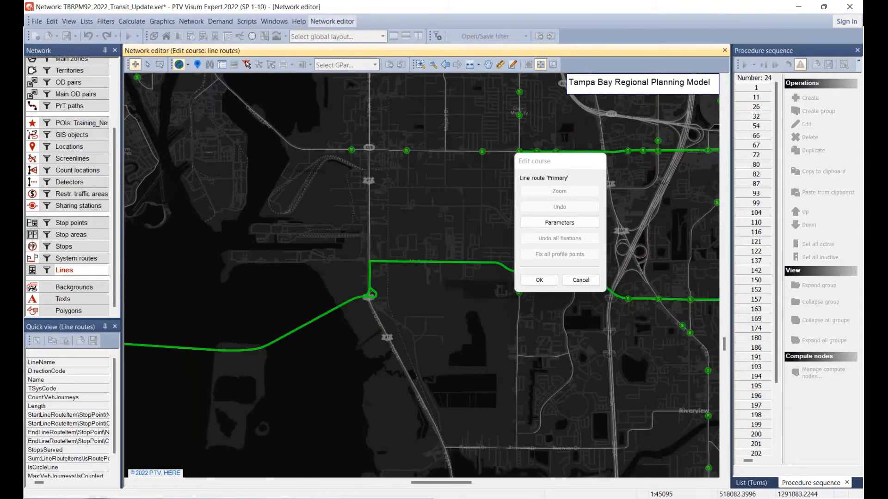
drag(252, 344, 675, 277)
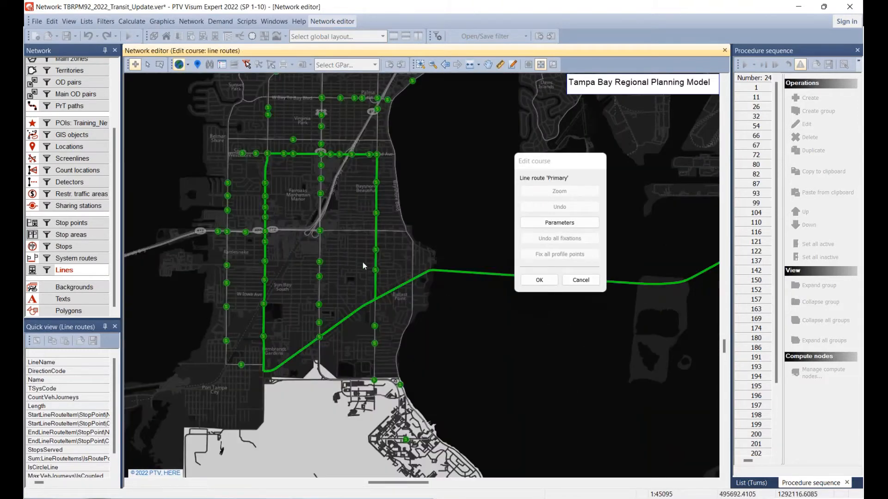
drag(575, 165, 551, 143)
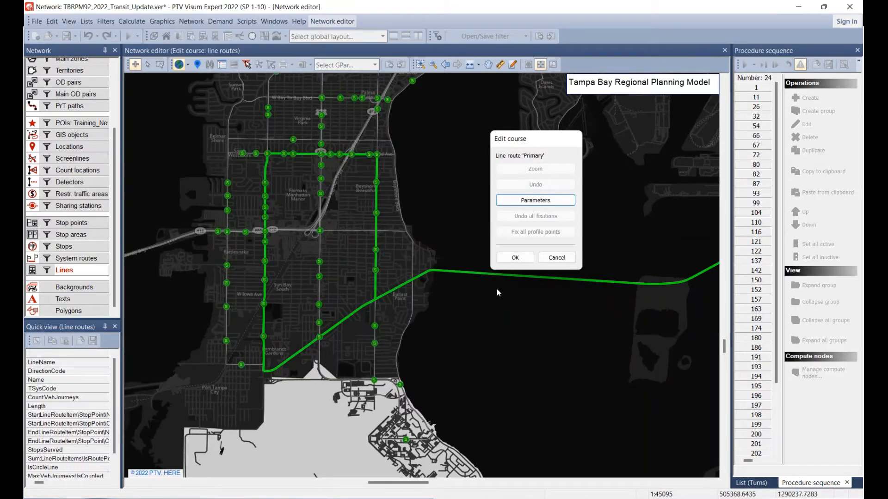
drag(524, 149, 585, 375)
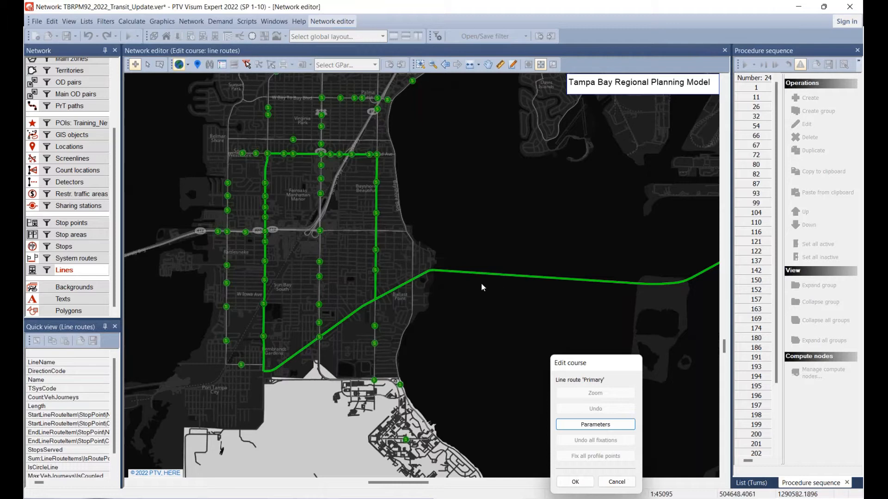
drag(398, 298, 373, 299)
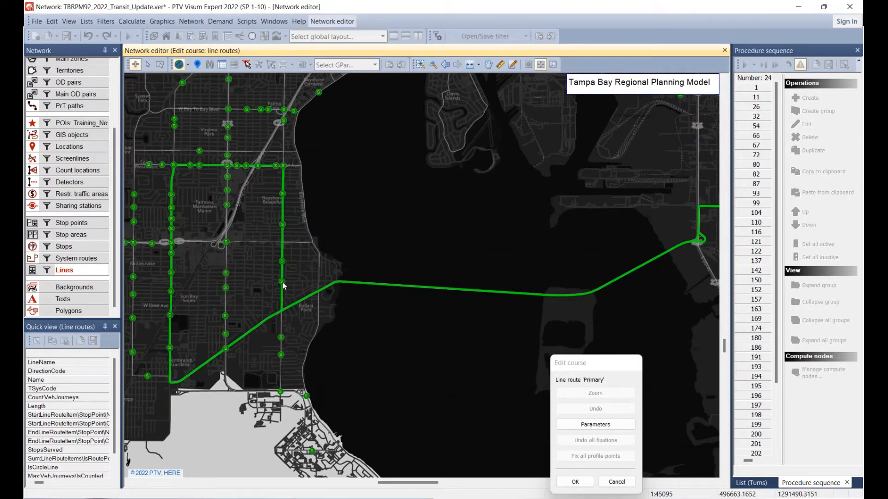
drag(283, 282, 179, 165)
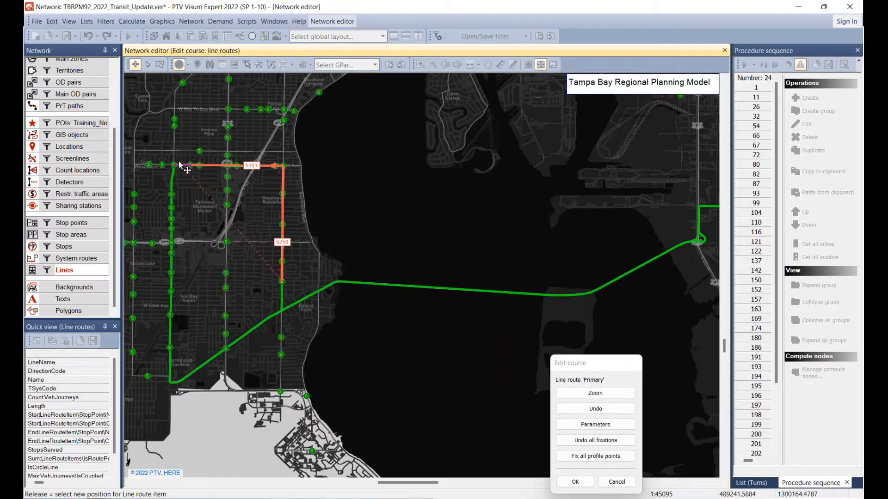
drag(180, 162, 288, 182)
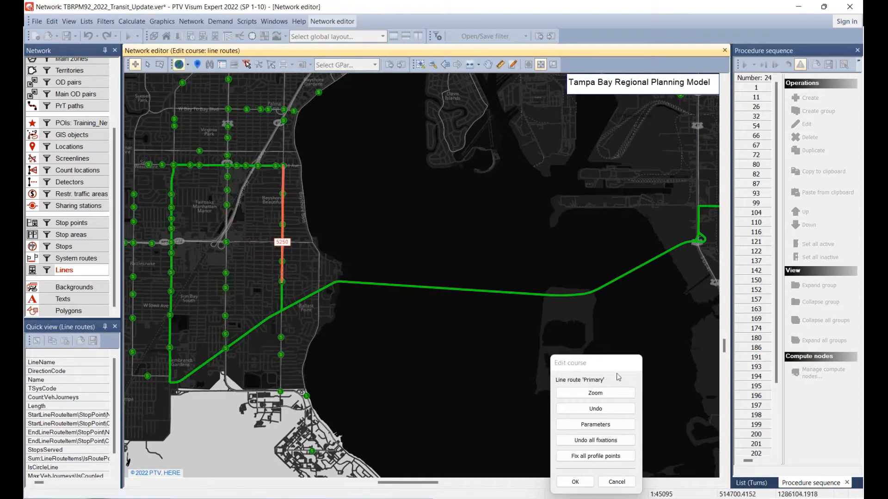
drag(605, 366, 500, 190)
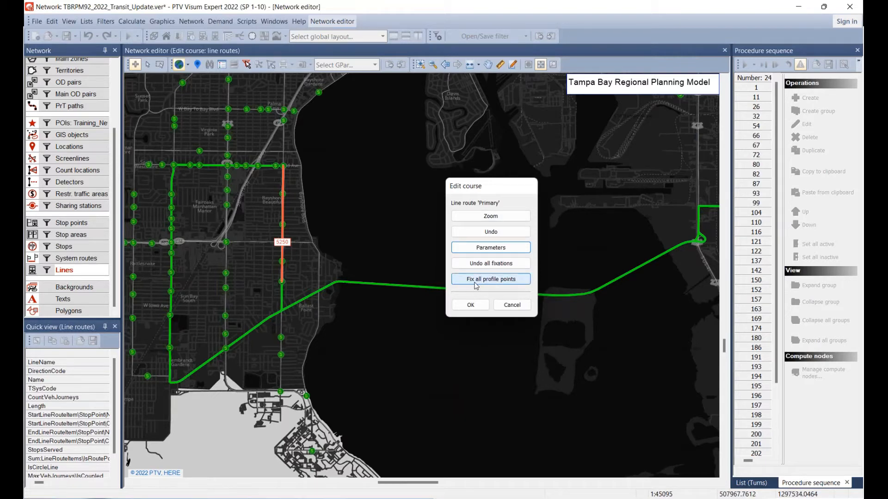
click(474, 283)
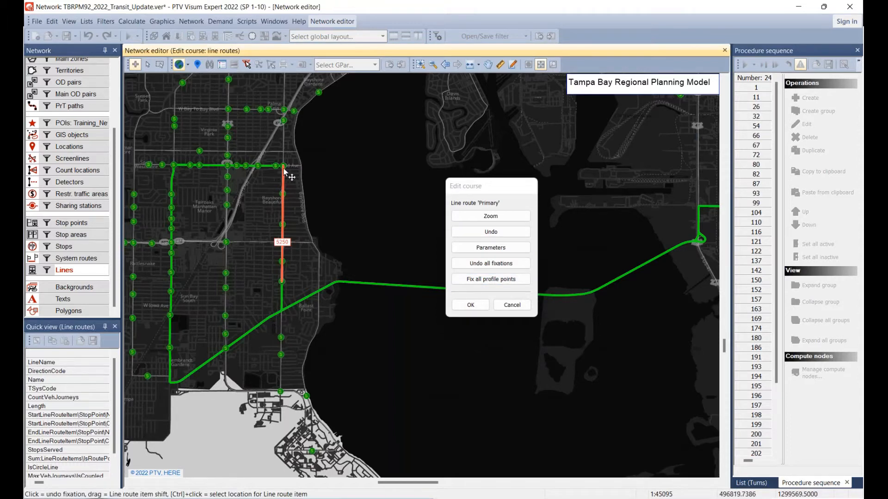
Extend the course west along W Euclid Ave and south to node 5150 near Rembrandt Gardens, fixing all profile points
scroll(283, 168, up, 2)
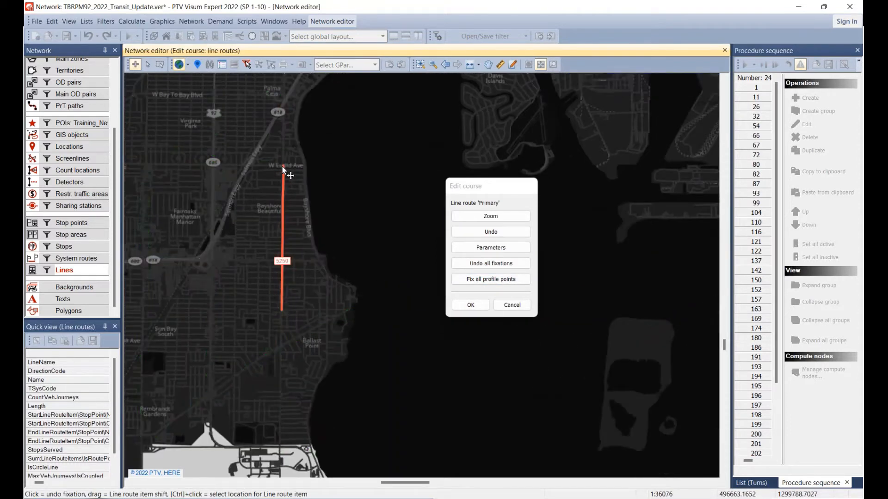
drag(283, 169, 371, 210)
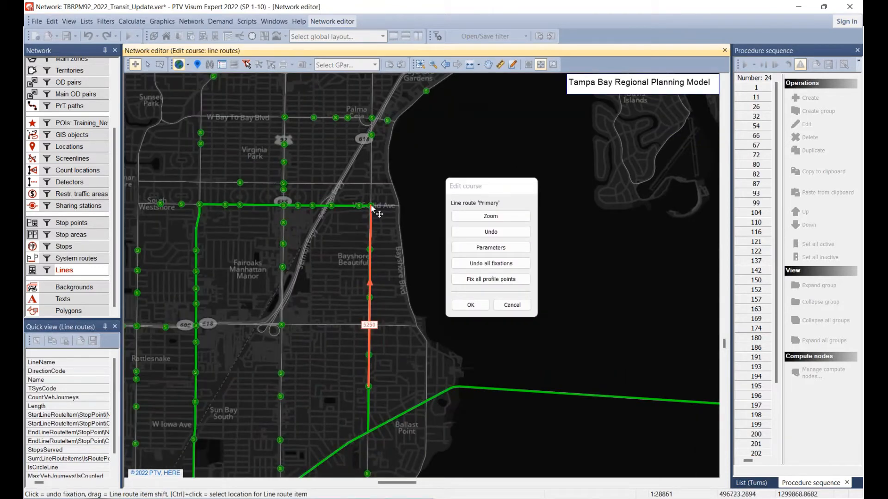
drag(371, 208, 204, 208)
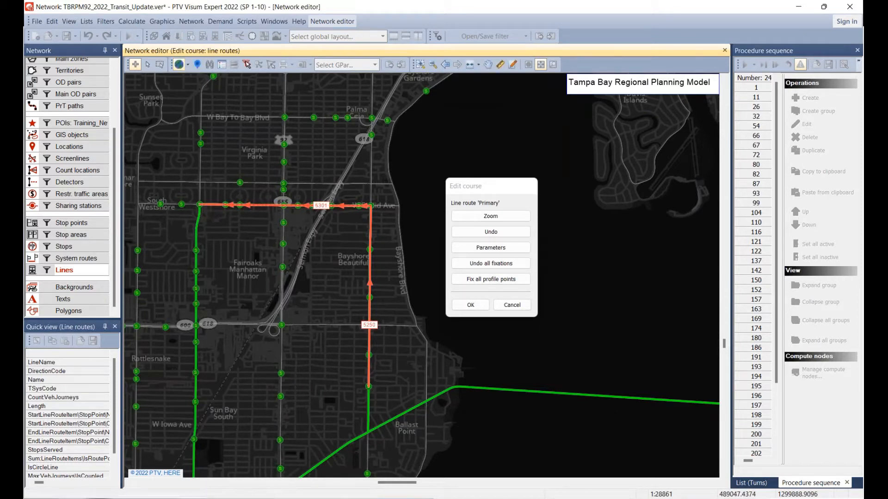
click(481, 281)
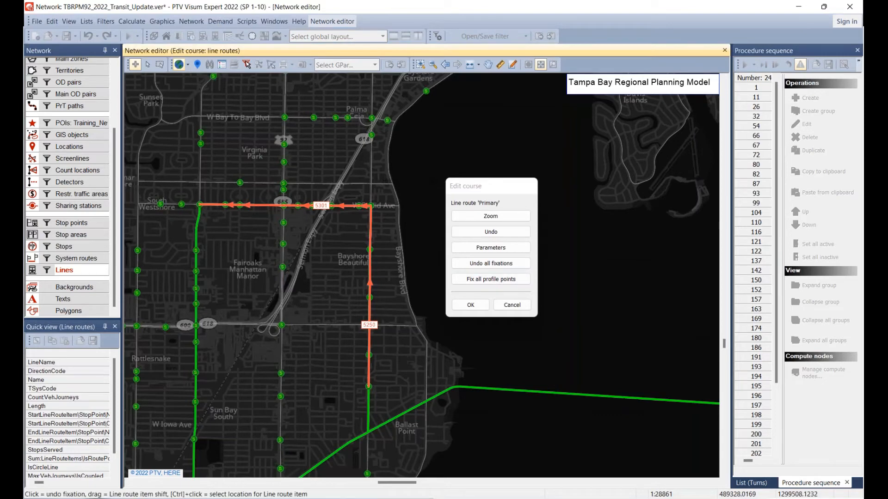
drag(224, 268, 258, 425)
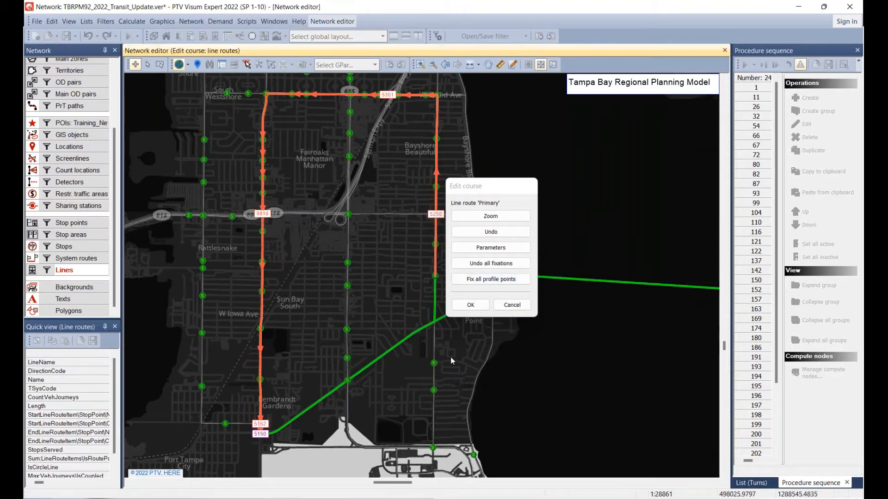
Extend the course from node 5150 northeast across the new bridge to node 20526 and fix all profile points
drag(429, 376, 296, 321)
scroll(296, 321, down, 2)
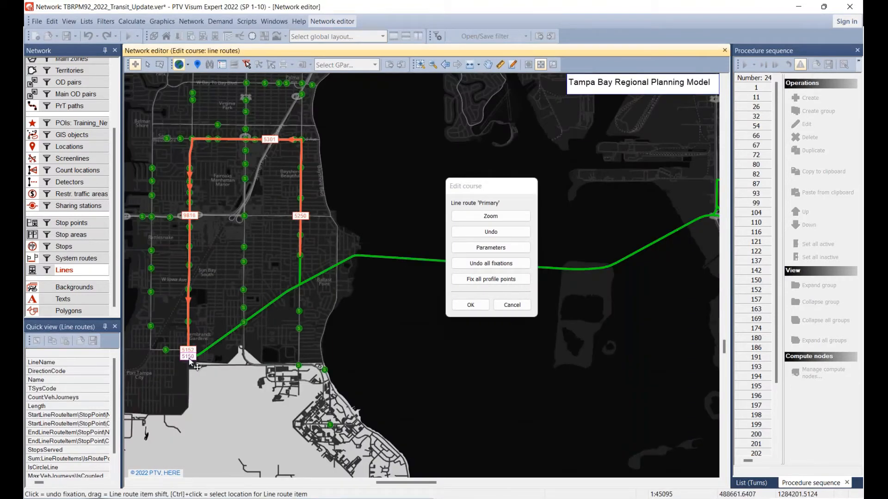
drag(191, 363, 396, 263)
drag(631, 261, 644, 255)
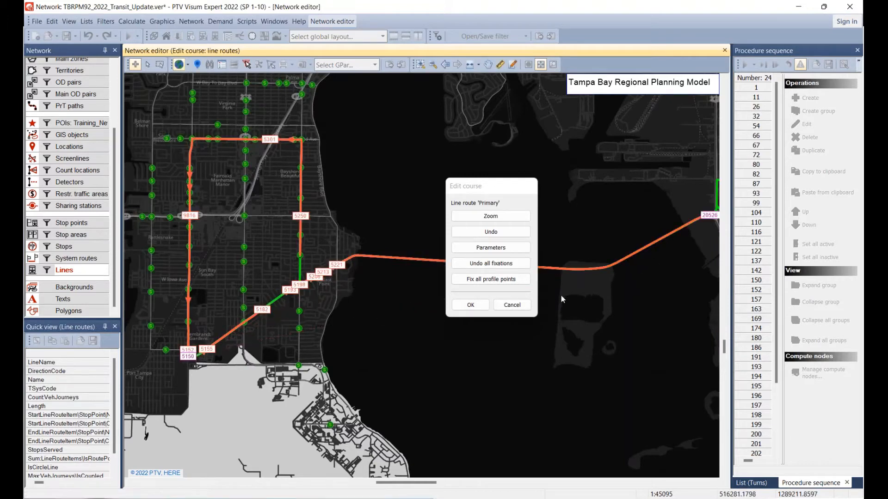
click(491, 282)
Route the course from node 20526 around the interchange's loop ramp through node 20525 to node 20521, and fix all profile points
drag(615, 307, 131, 341)
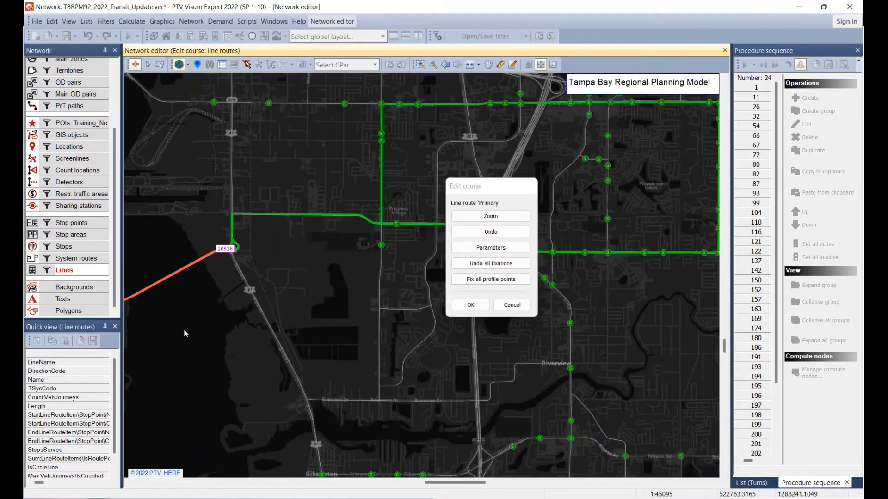
scroll(215, 285, up, 2)
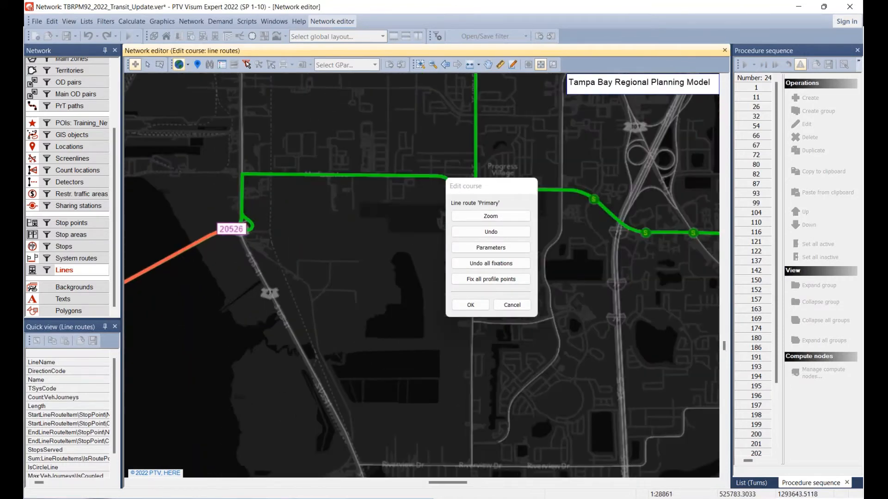
scroll(231, 228, up, 7)
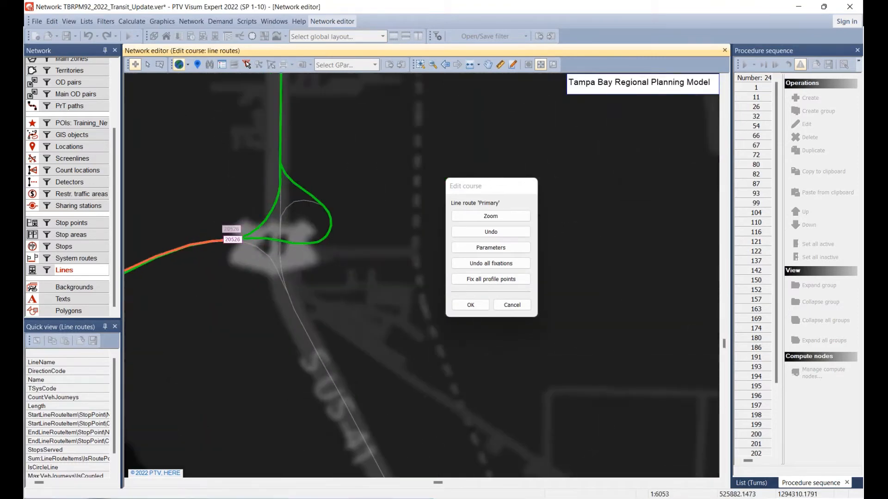
drag(233, 268, 235, 311)
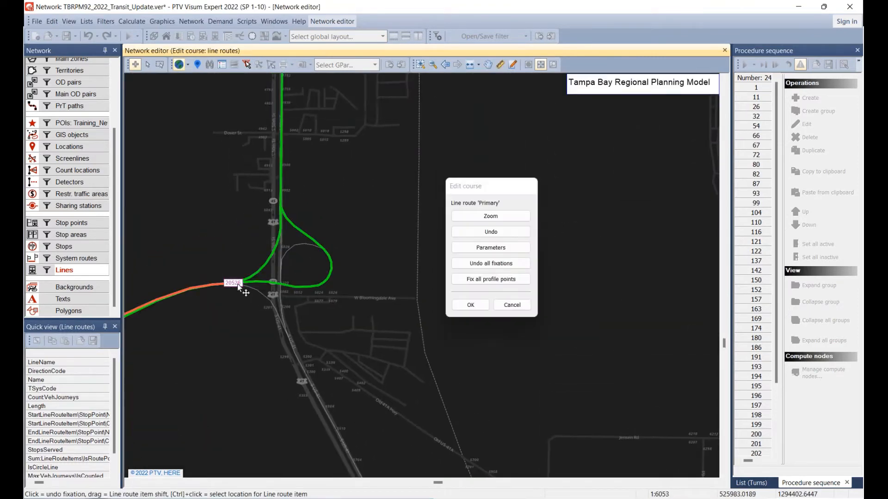
drag(268, 269, 285, 179)
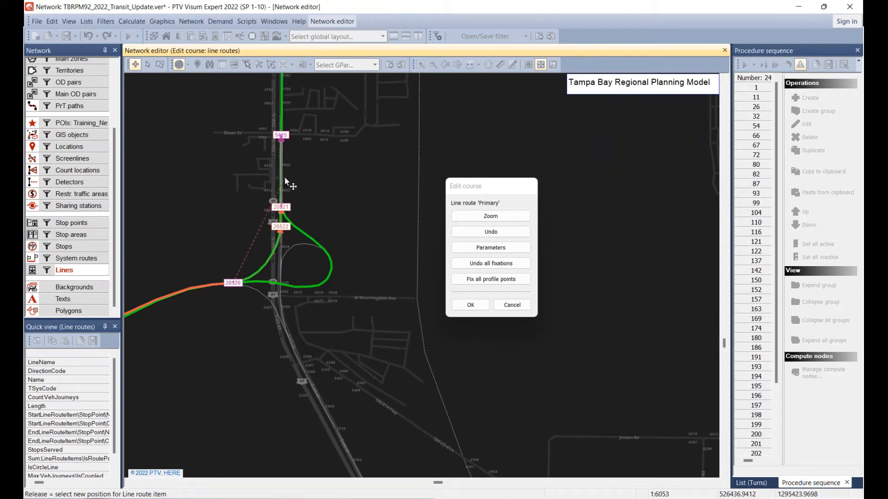
drag(285, 178, 305, 288)
drag(329, 236, 318, 234)
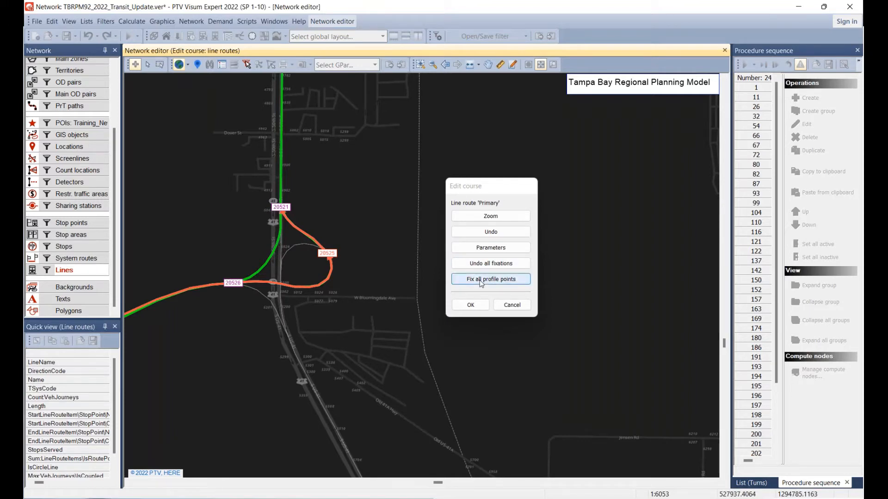
Extend the course north from node 20521, then east through node 5516 to the stop east of Progress Village, fixing all profile points
drag(316, 196, 267, 198)
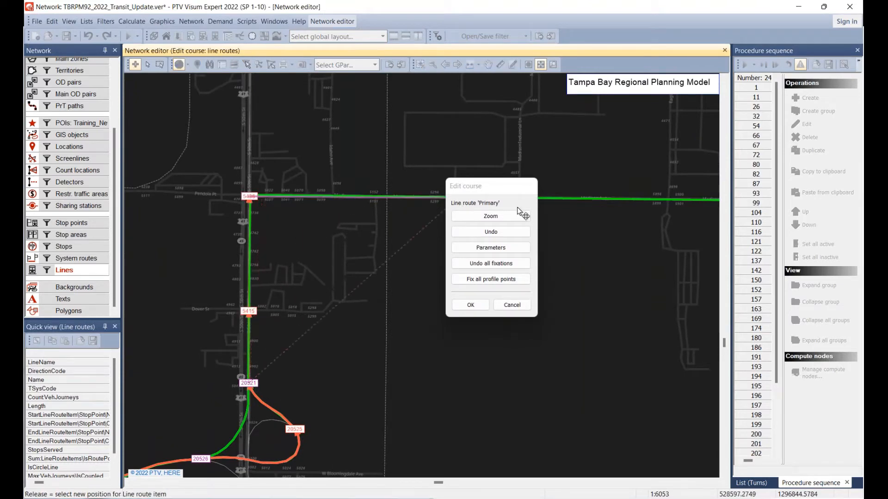
drag(517, 207, 627, 204)
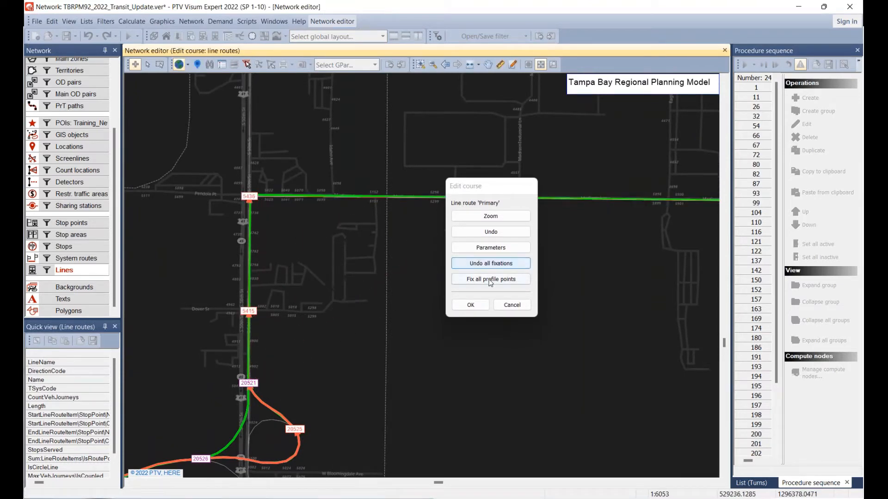
drag(614, 287, 215, 277)
scroll(215, 277, down, 3)
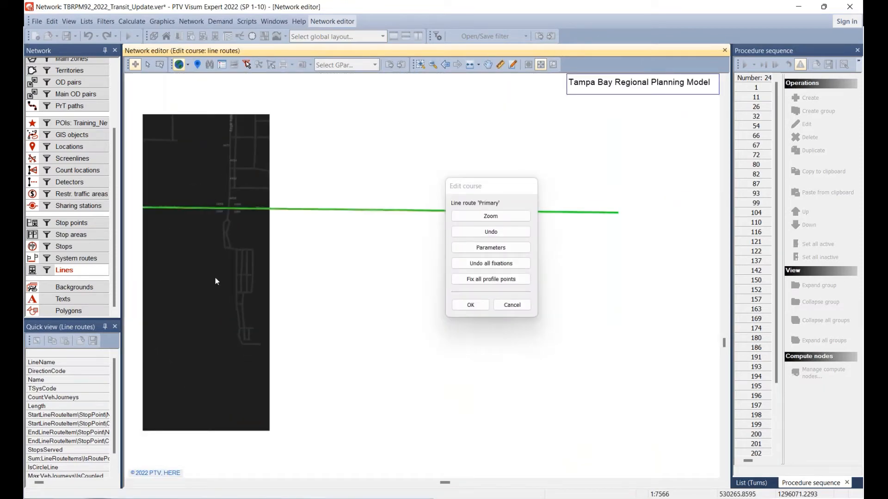
drag(334, 289, 124, 260)
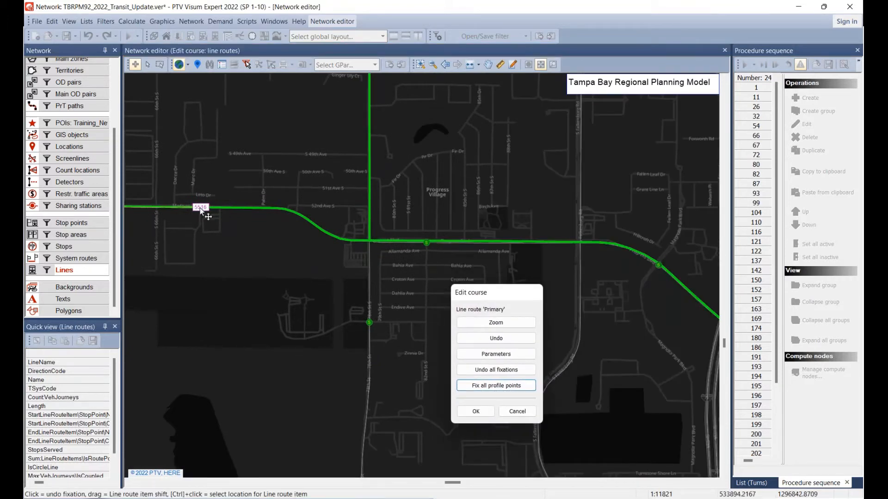
drag(202, 210, 634, 259)
click(493, 385)
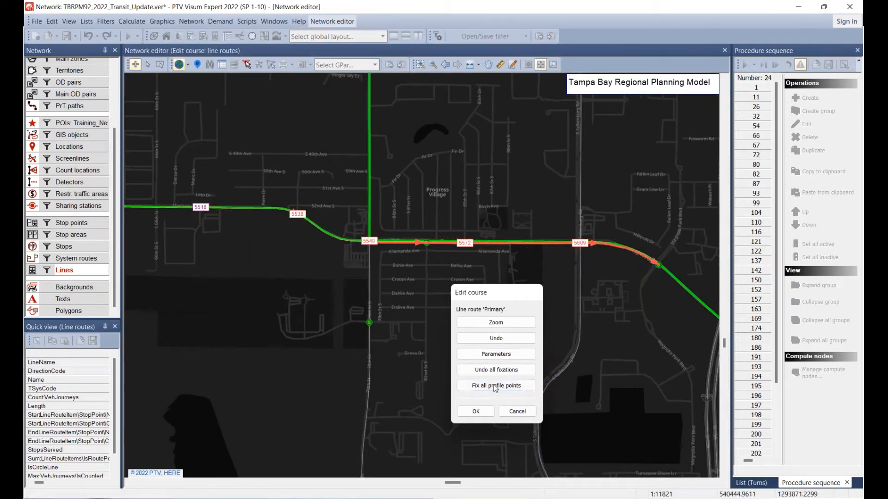
Extend the course east through node 5587 and on along the green line beyond the interchange, and fix all profile points
drag(579, 322, 165, 218)
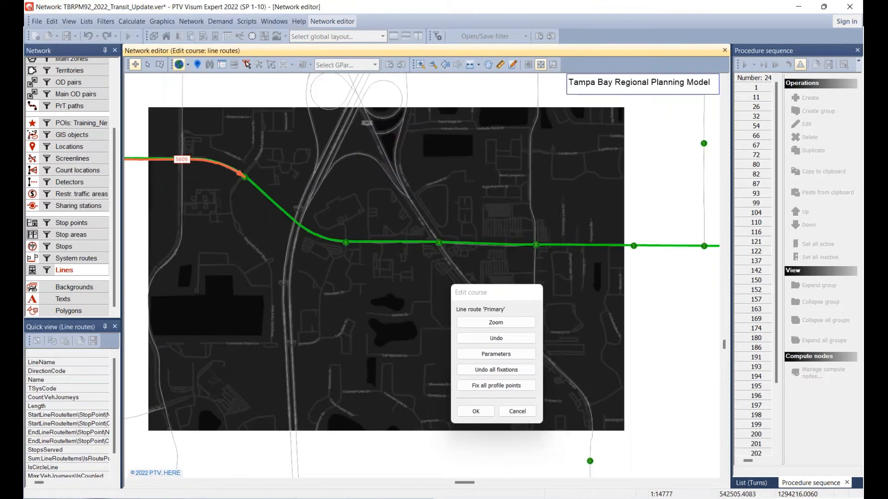
scroll(250, 231, down, 2)
drag(247, 211, 664, 250)
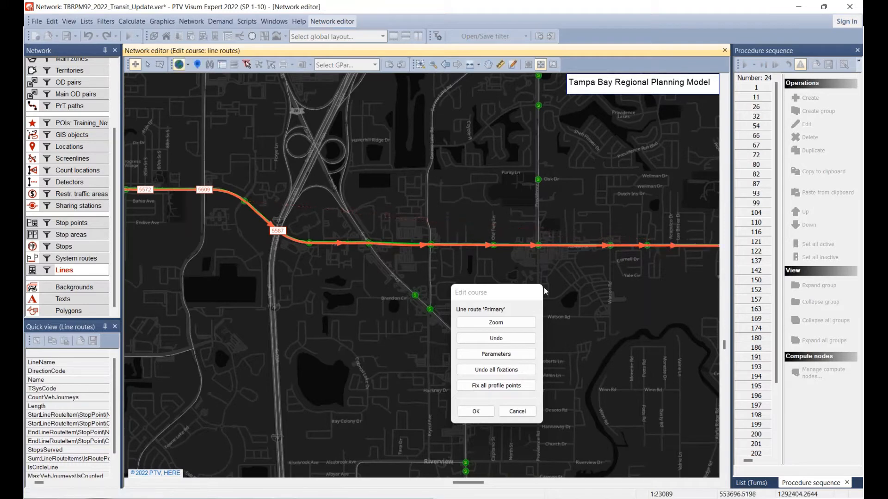
click(498, 387)
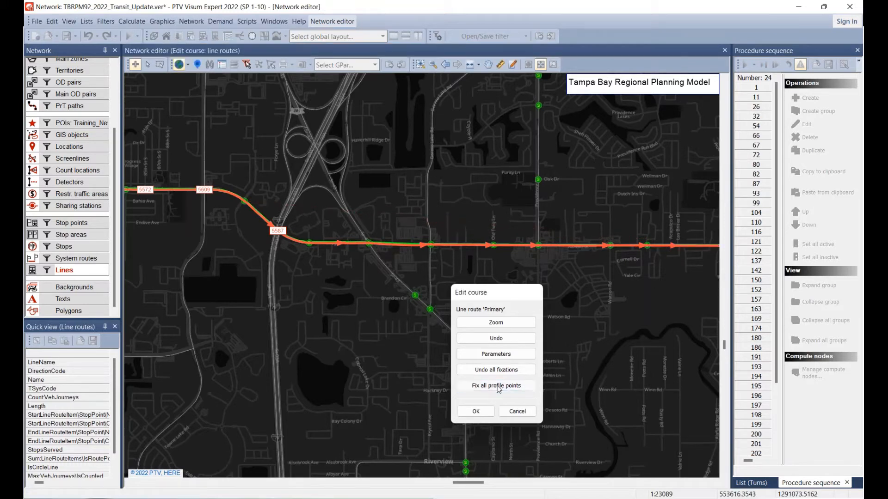
Extend the course east to the junction, north past Kingswood Pl to the corner where the green line turns west, and fix all profile points
drag(640, 283, 197, 272)
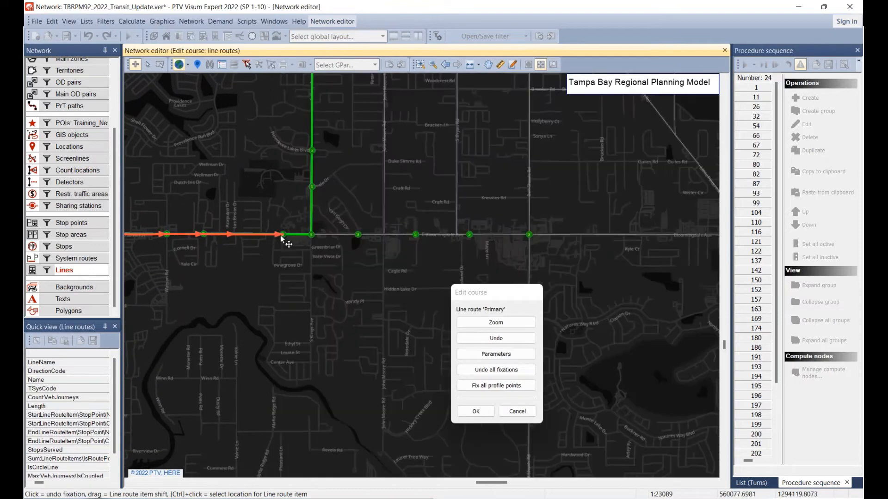
drag(281, 235, 332, 321)
click(490, 386)
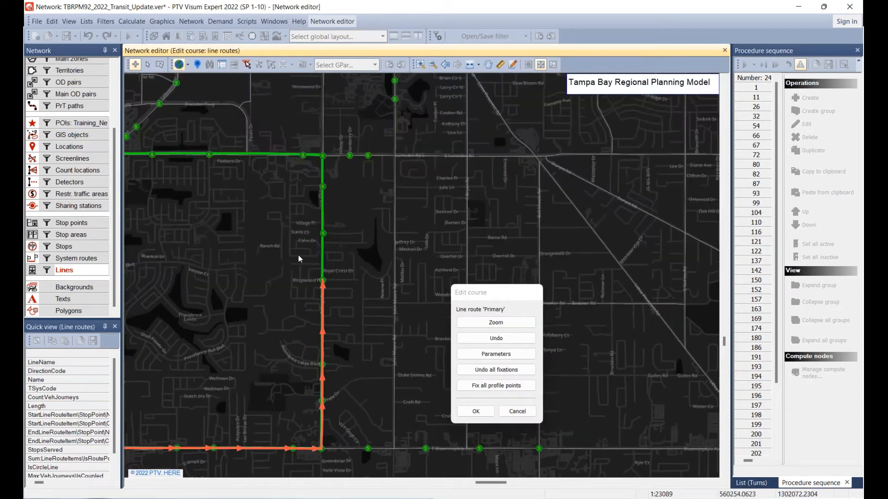
drag(322, 281, 328, 156)
click(488, 64)
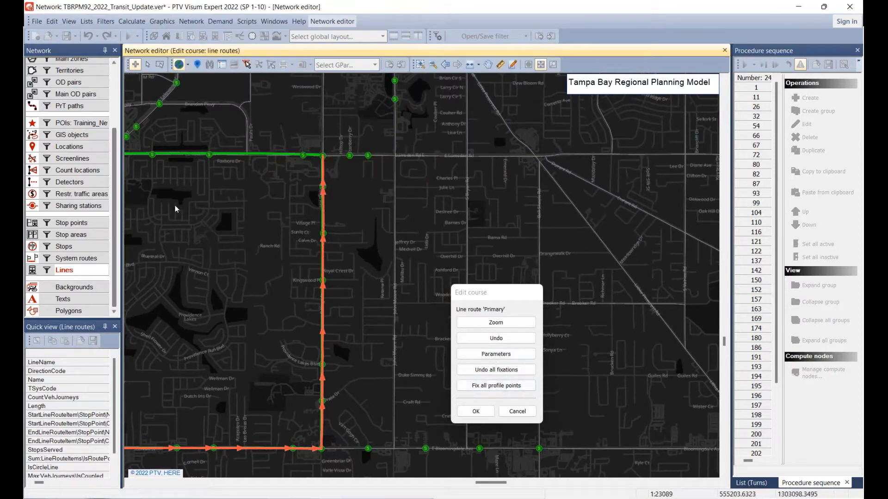
Extend the course west across the freeway, then south to the stop near S 36th Ave, fixing all profile points
drag(192, 207, 449, 236)
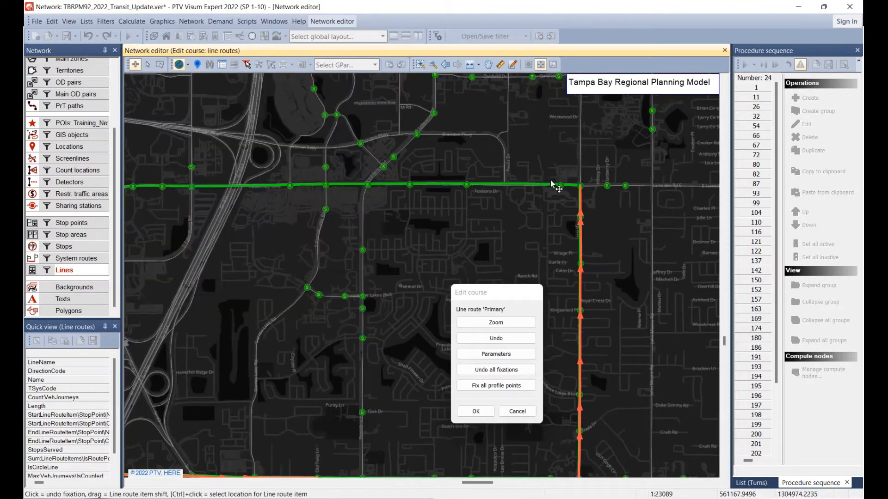
drag(577, 185, 138, 185)
drag(162, 226, 595, 240)
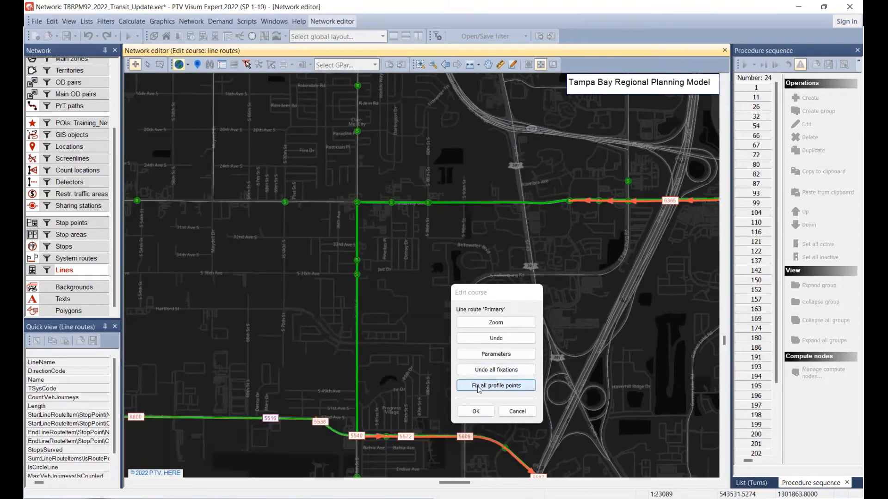
drag(571, 201, 357, 275)
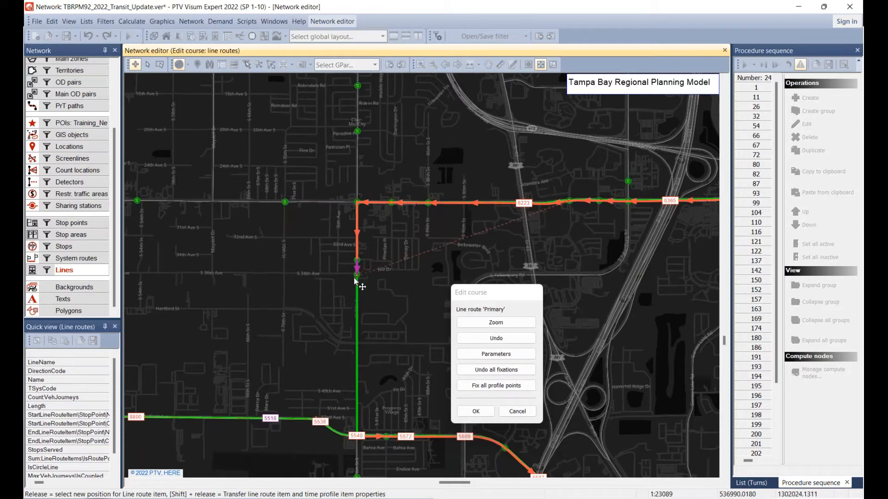
click(467, 389)
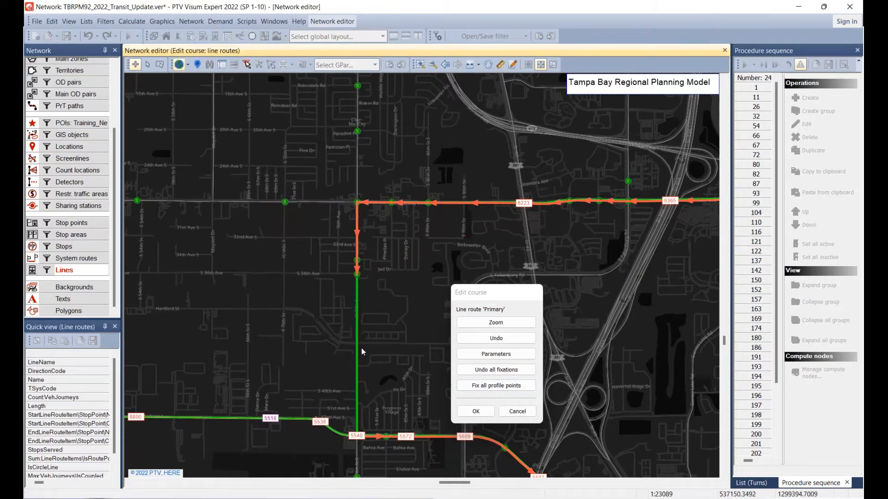
Extend the course south through node 8947 to node 5540 and fix all profile points
drag(361, 351, 398, 218)
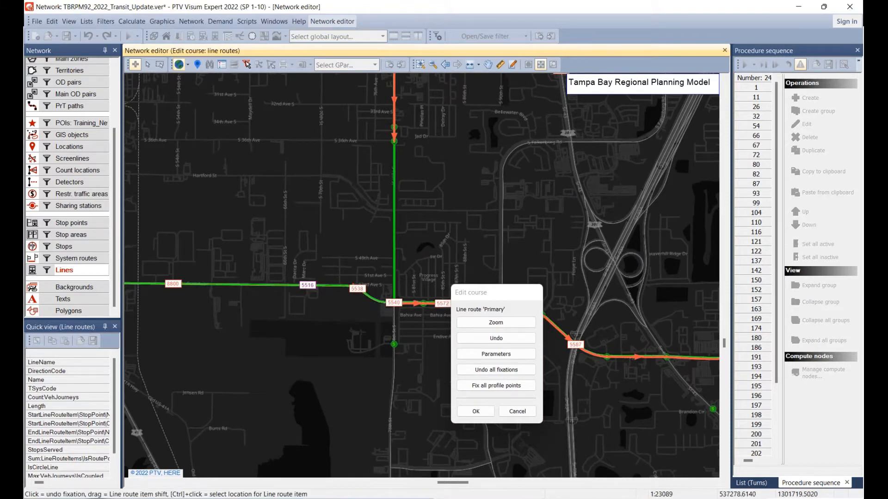
drag(394, 145, 394, 303)
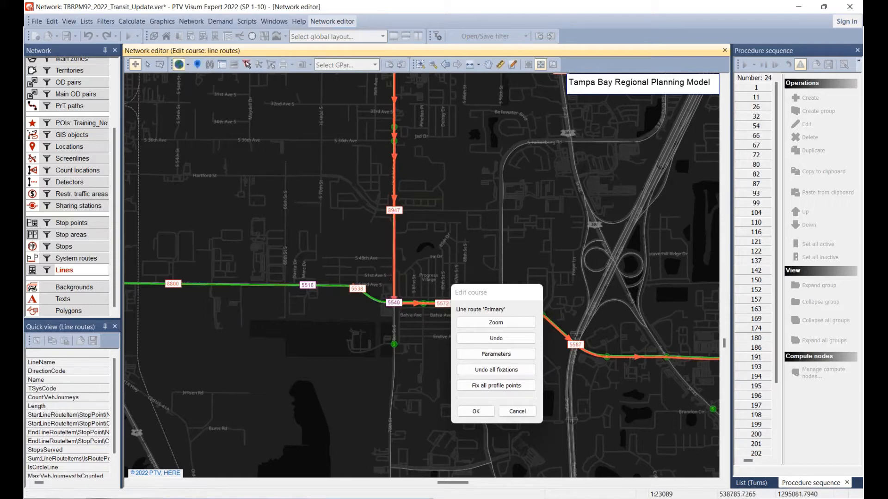
click(476, 386)
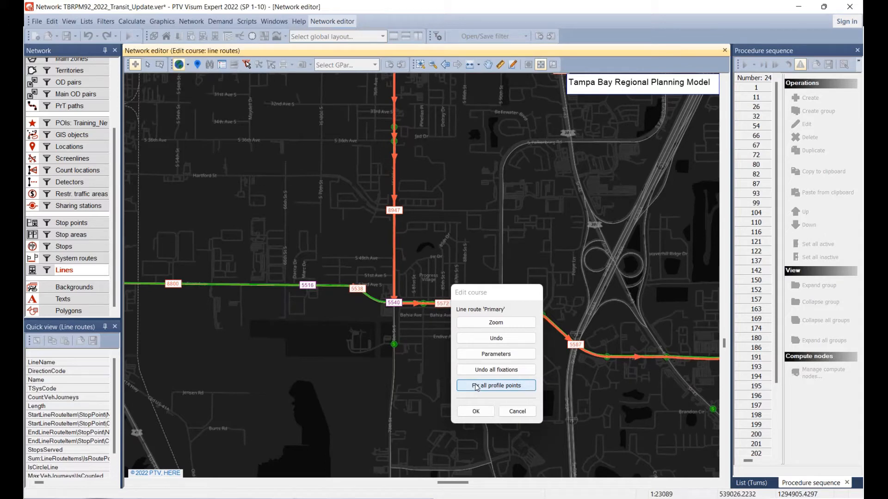
Extend the course west from the second occurrence of node 5540 through node 5516 to node 5436, and fix all profile points
drag(329, 263, 376, 213)
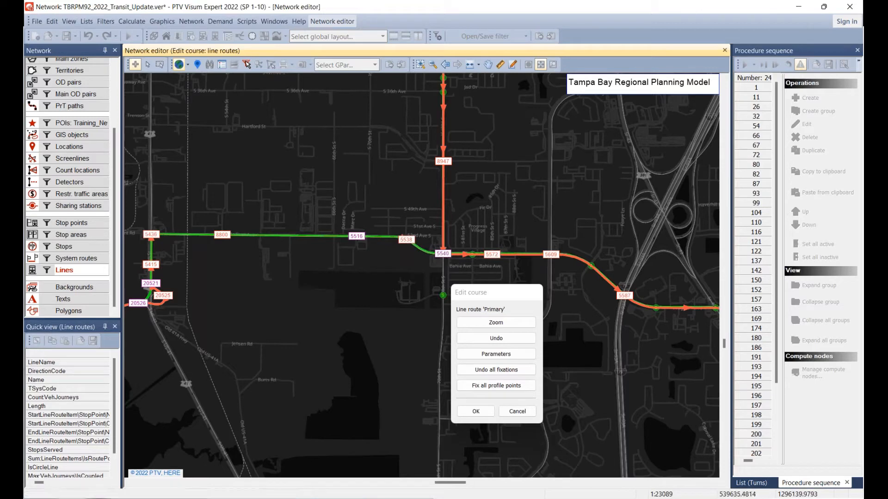
click(442, 255)
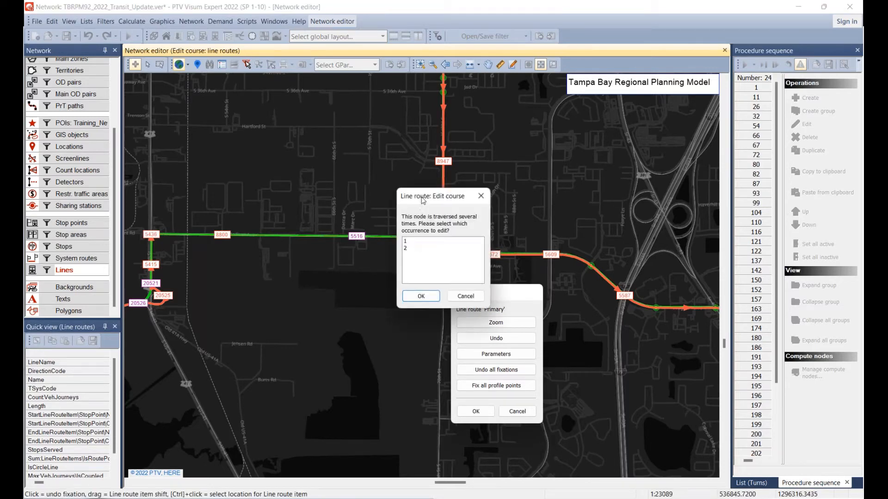
drag(422, 200, 556, 132)
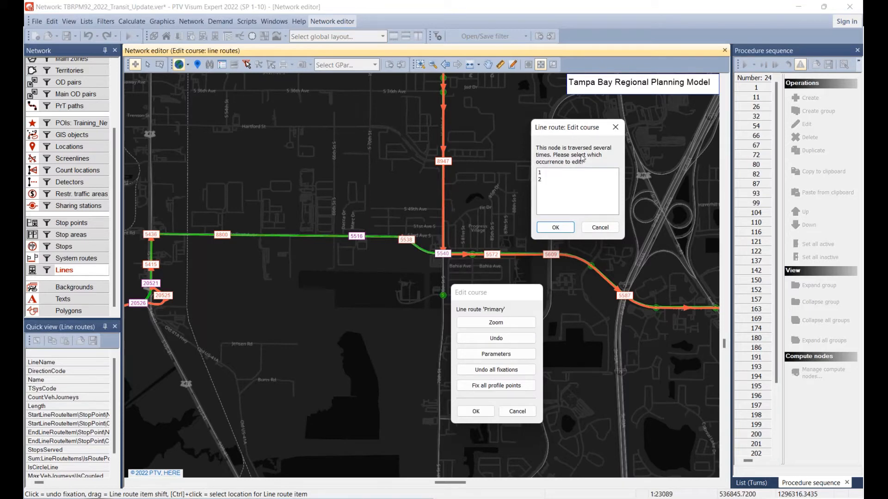
click(547, 174)
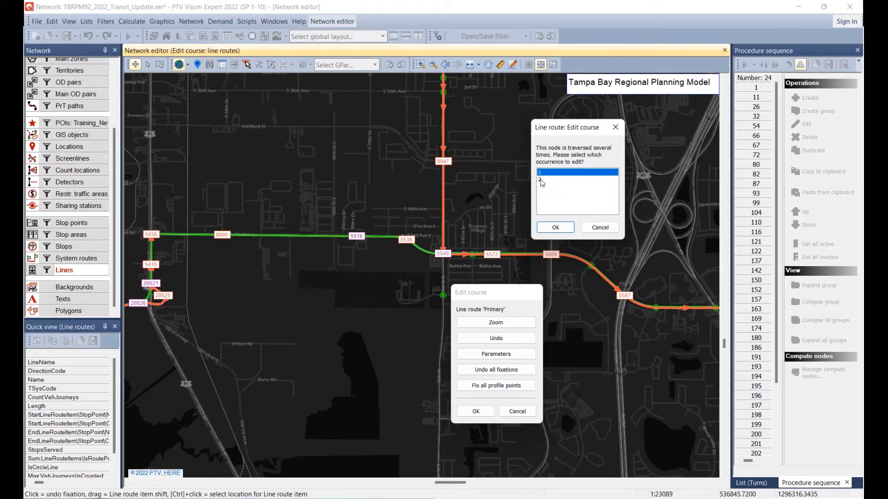
click(541, 180)
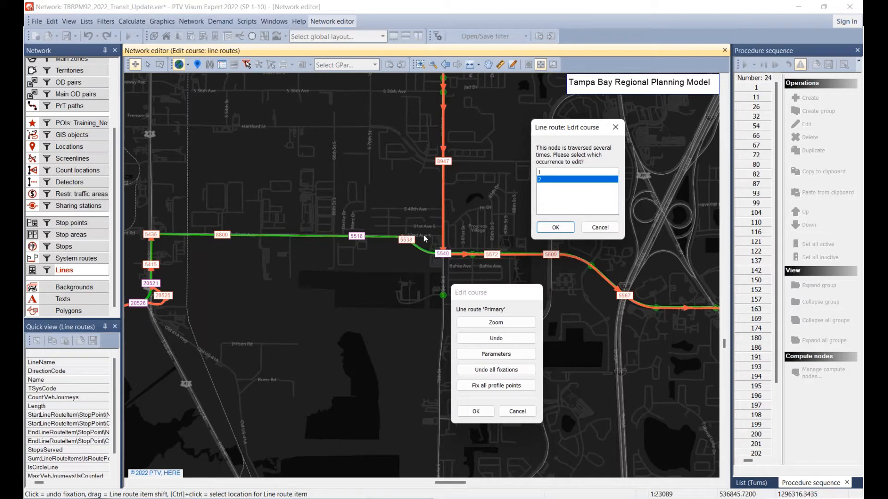
click(556, 228)
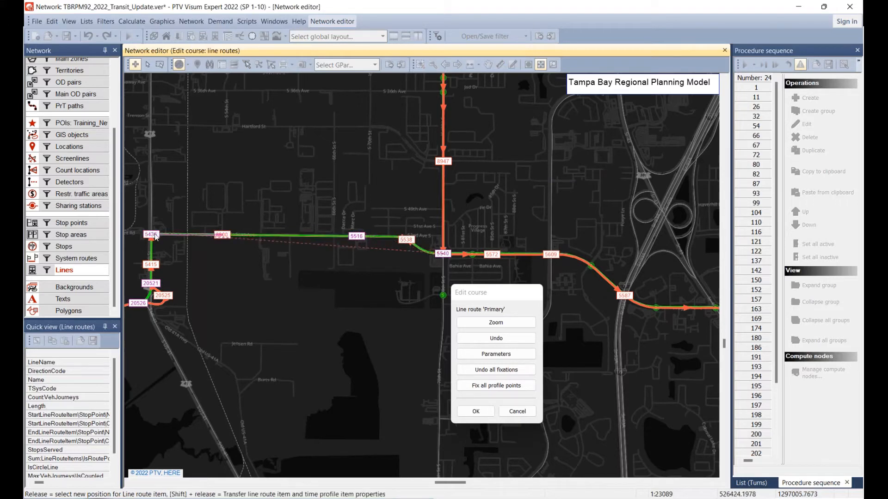
drag(156, 236, 152, 235)
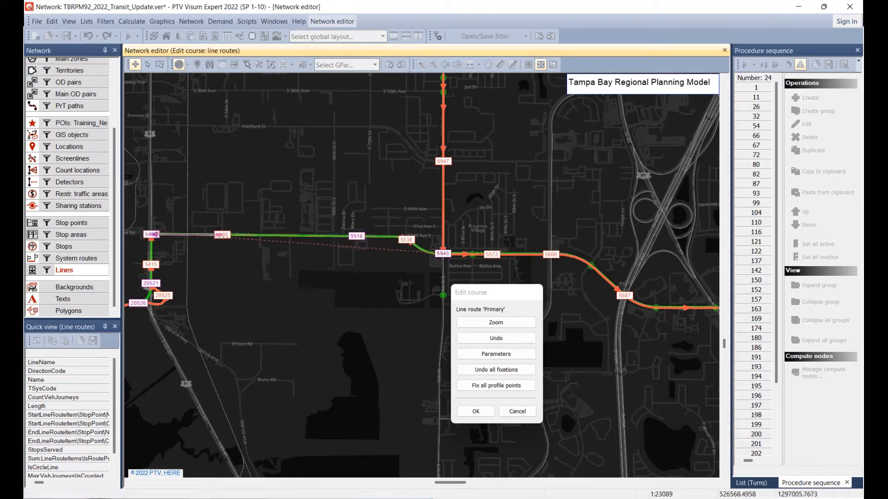
click(479, 387)
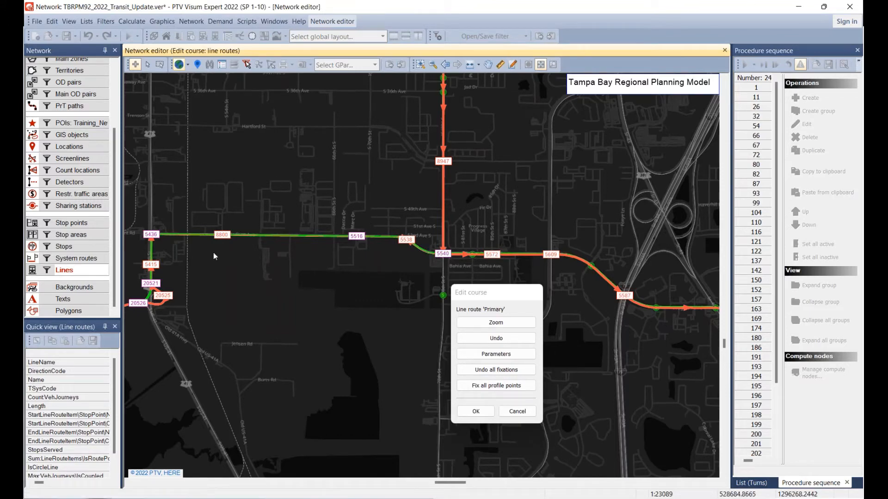
Route the course south from the second occurrence of node 5436 through node 20522 to node 20526, and fix all profile points
drag(213, 253, 443, 191)
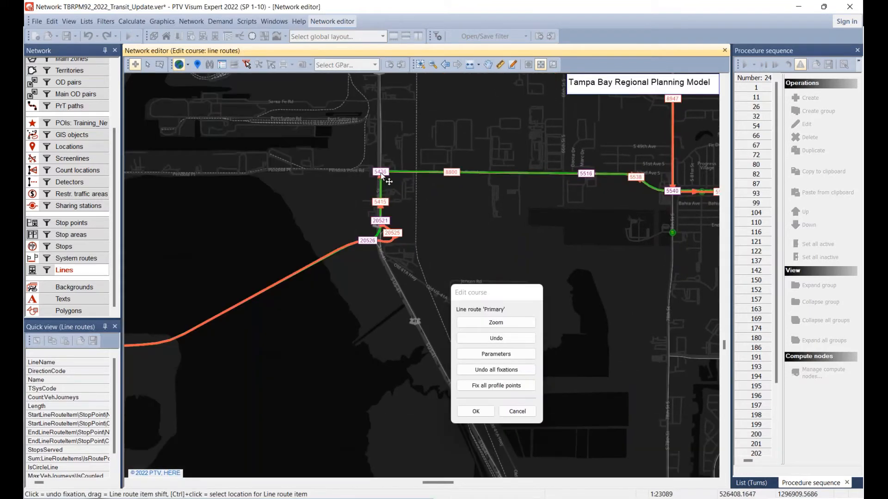
click(379, 174)
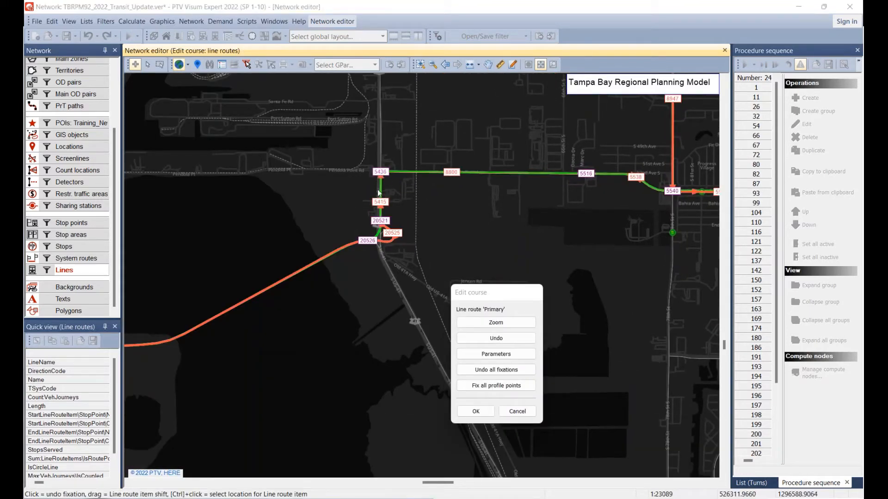
click(409, 250)
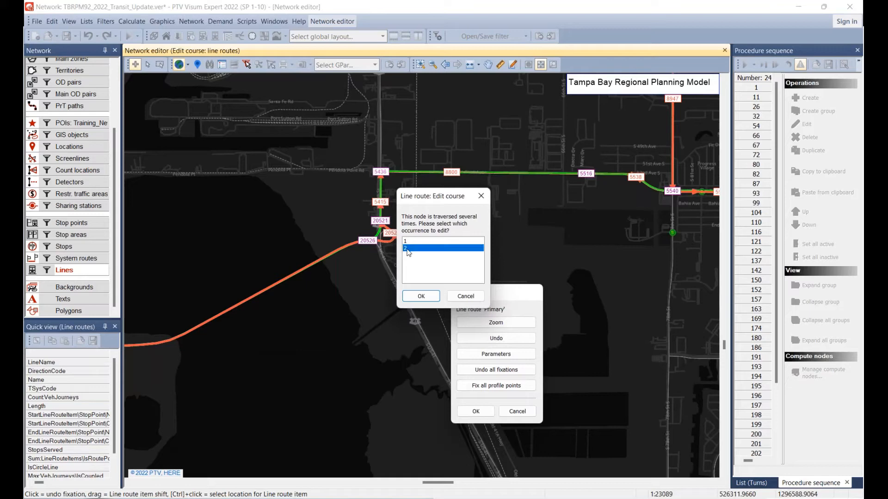
click(426, 298)
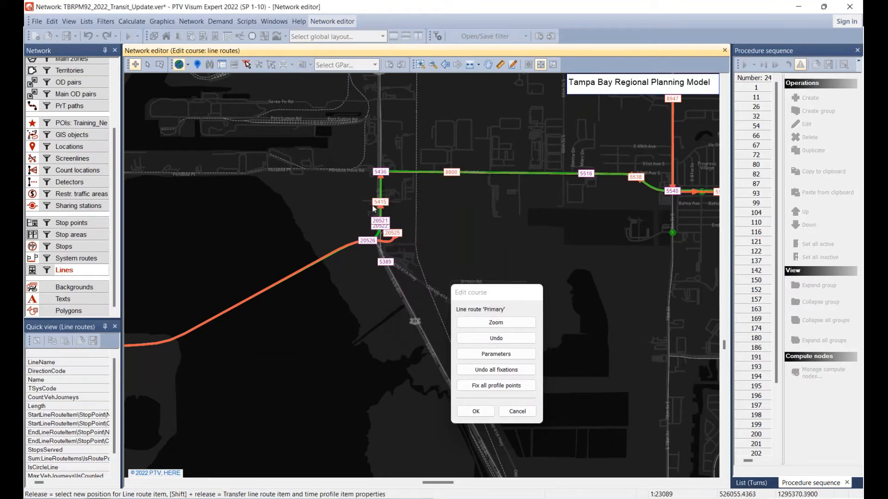
mouse_move(373, 205)
mouse_down()
mouse_move(379, 200)
mouse_move(385, 285)
mouse_move(368, 317)
mouse_up()
scroll(380, 199, up, 3)
click(487, 389)
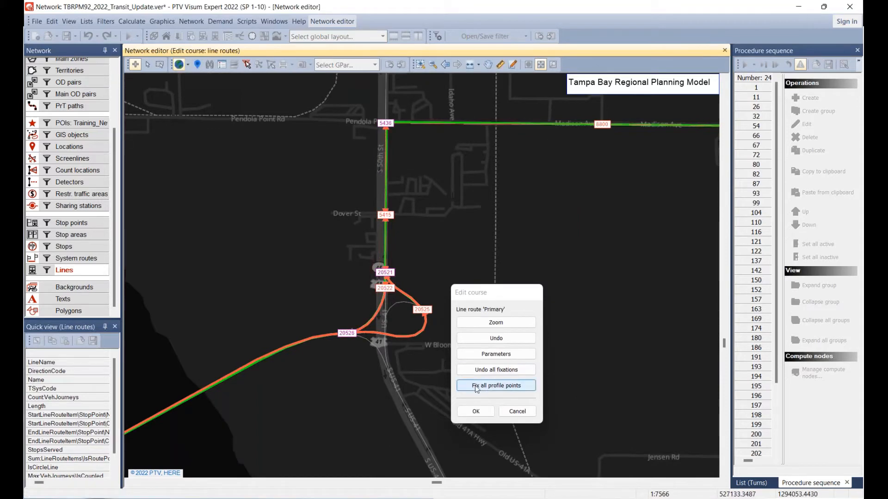
Extend the course from the second occurrence of node 20526 west across the new bridge to node 5221, and fix all profile points
click(347, 335)
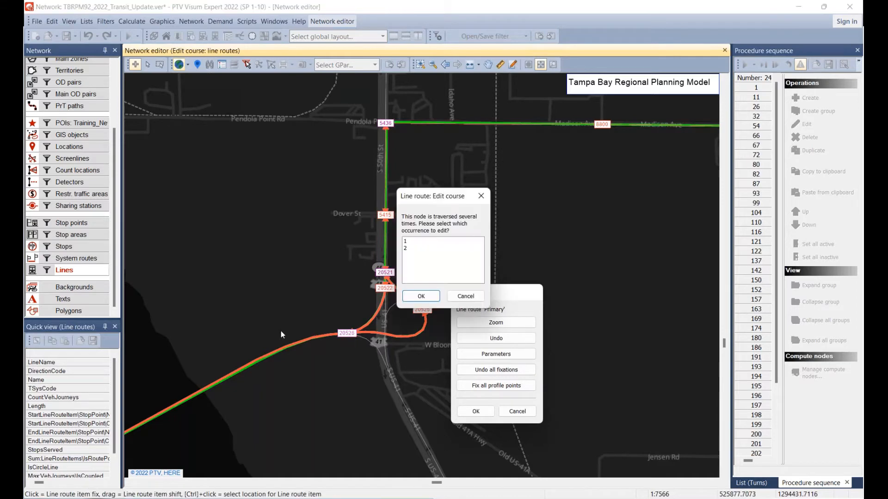
click(409, 249)
click(431, 302)
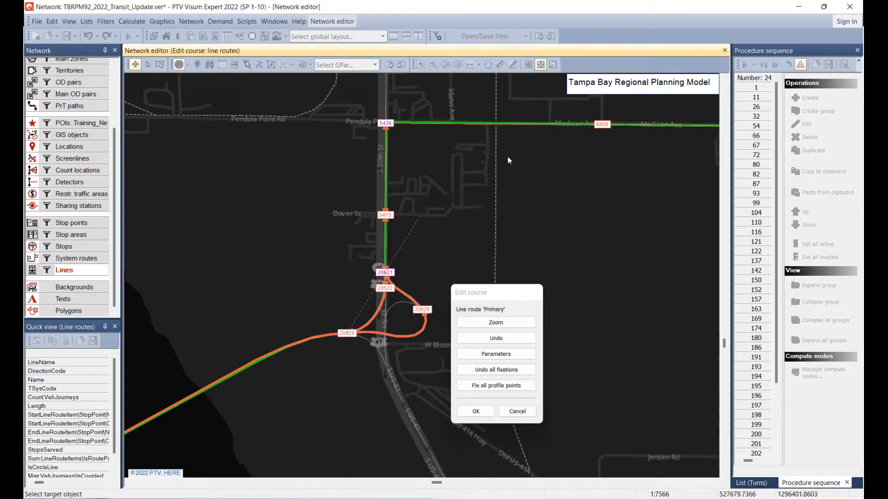
scroll(477, 175, down, 5)
scroll(448, 202, down, 2)
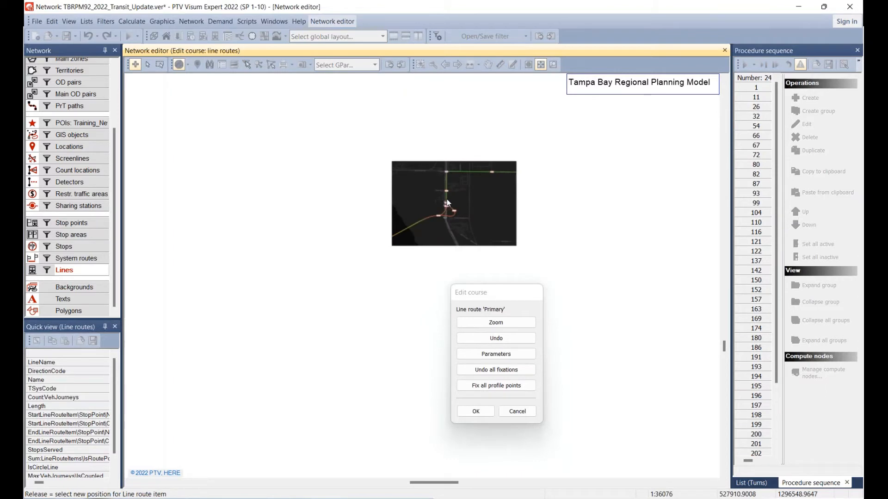
scroll(447, 202, down, 1)
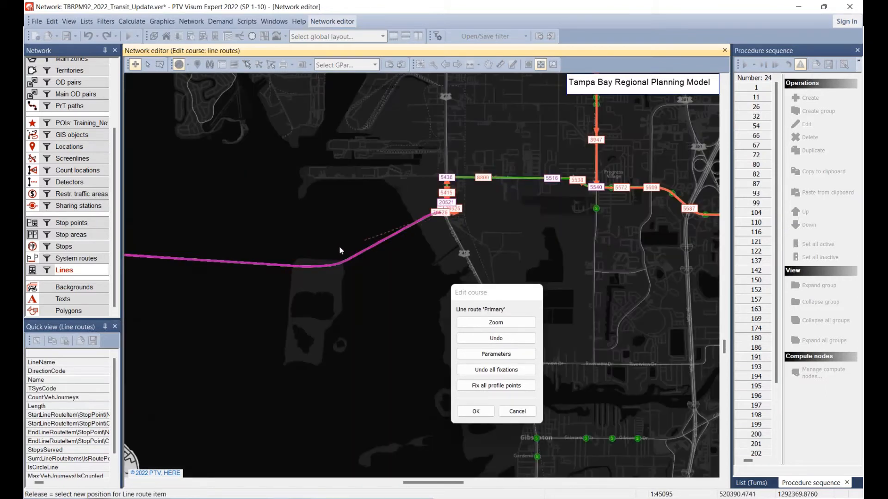
drag(340, 250, 341, 266)
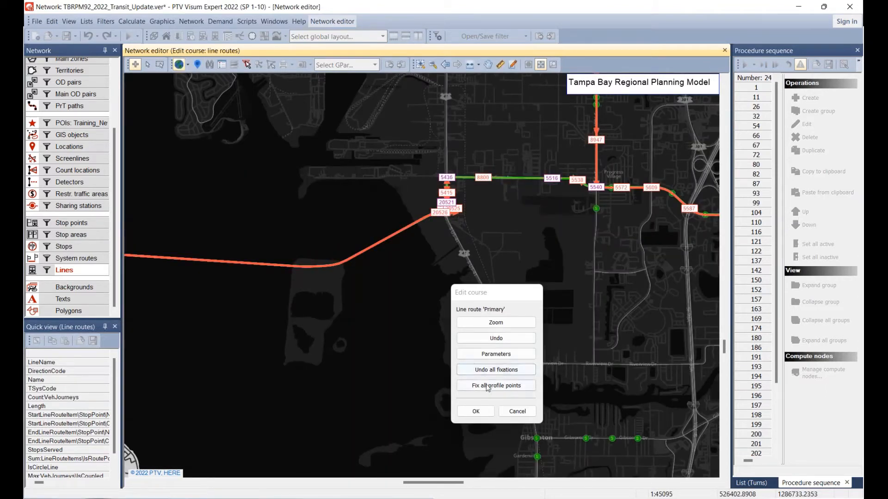
Extend the course from the second occurrence of node 5221 southwest to node 5198, and fix all profile points
drag(232, 238, 648, 213)
scroll(482, 226, up, 4)
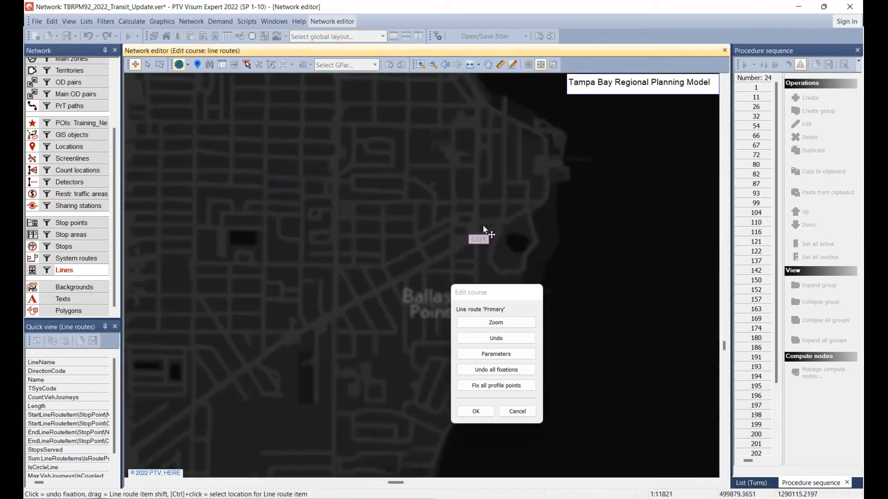
click(476, 242)
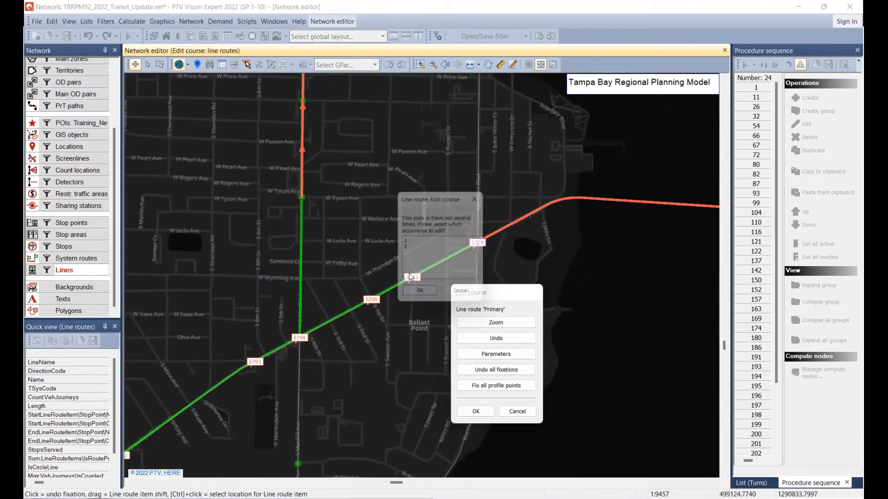
click(409, 248)
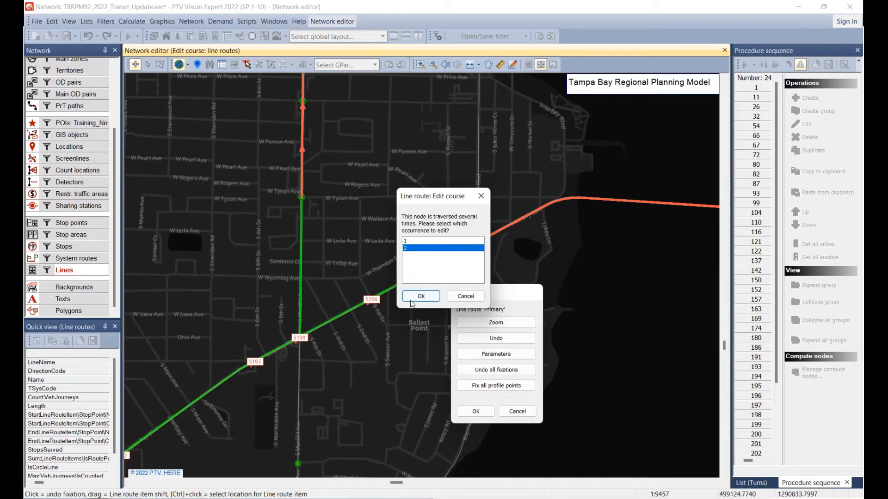
click(412, 296)
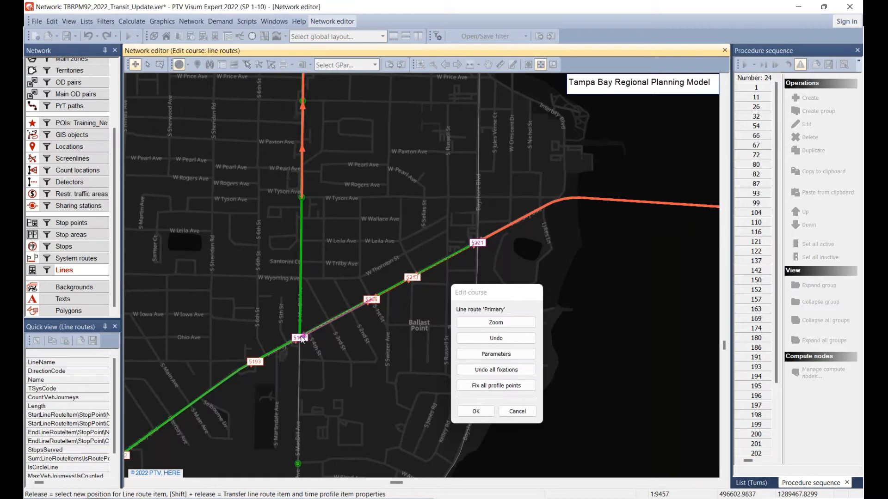
drag(301, 340, 301, 339)
click(487, 389)
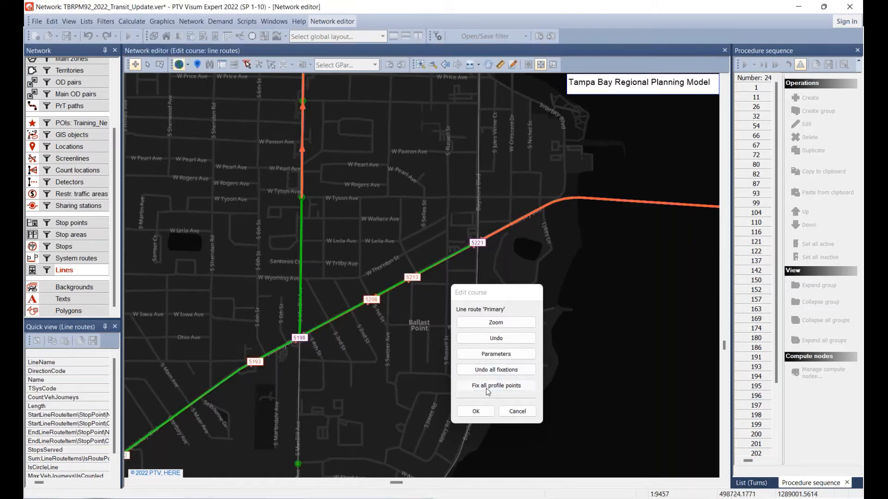
Route the course from the second occurrence of node 5198 north to the stop at W Tyson Ave, and fix all profile points
click(304, 301)
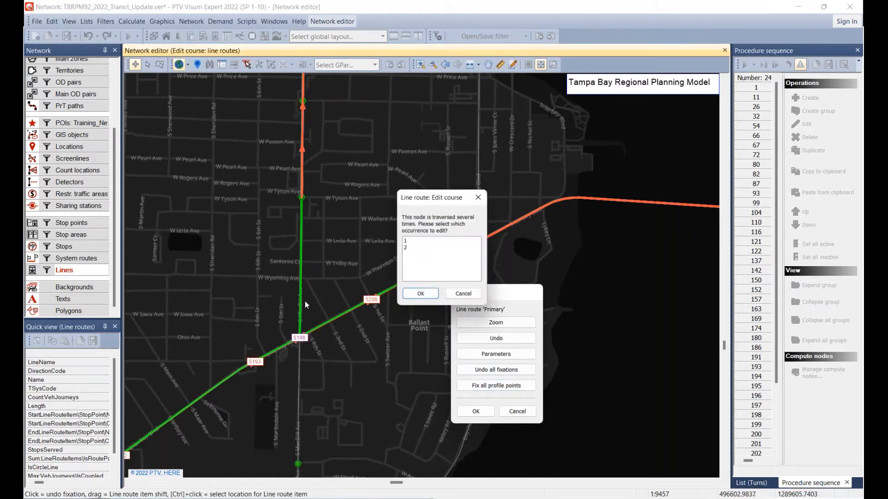
click(411, 249)
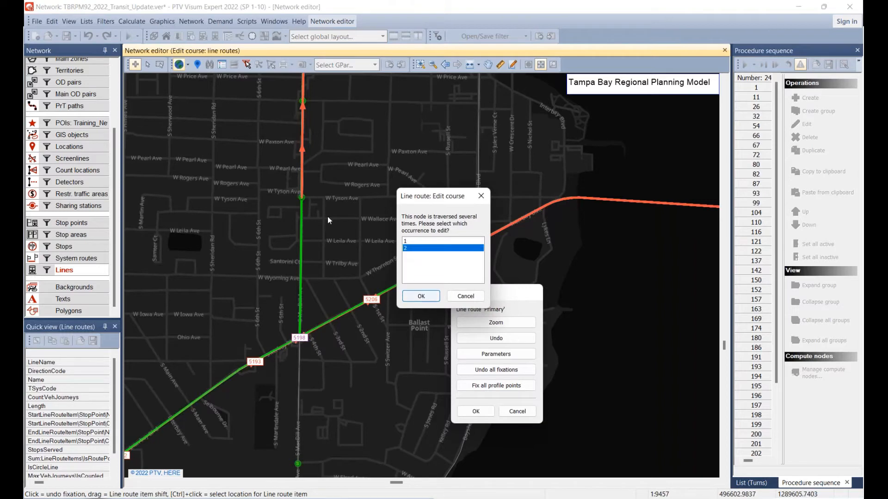
key(Return)
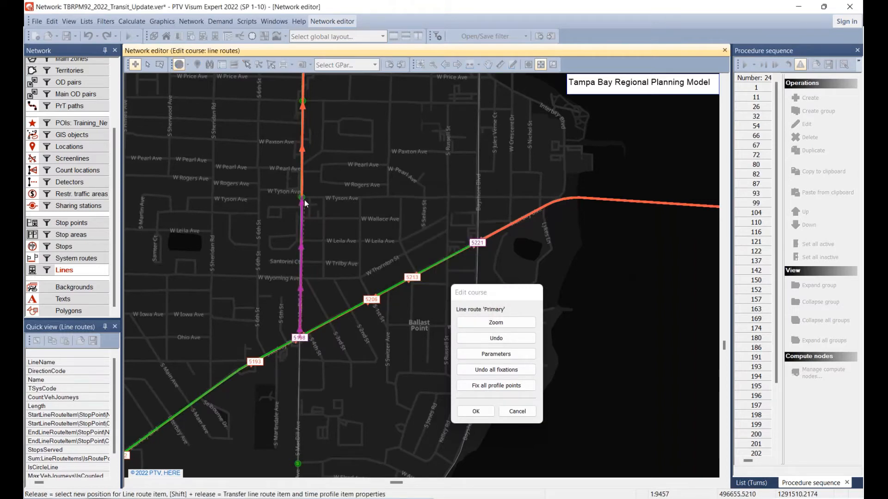
click(304, 200)
click(485, 386)
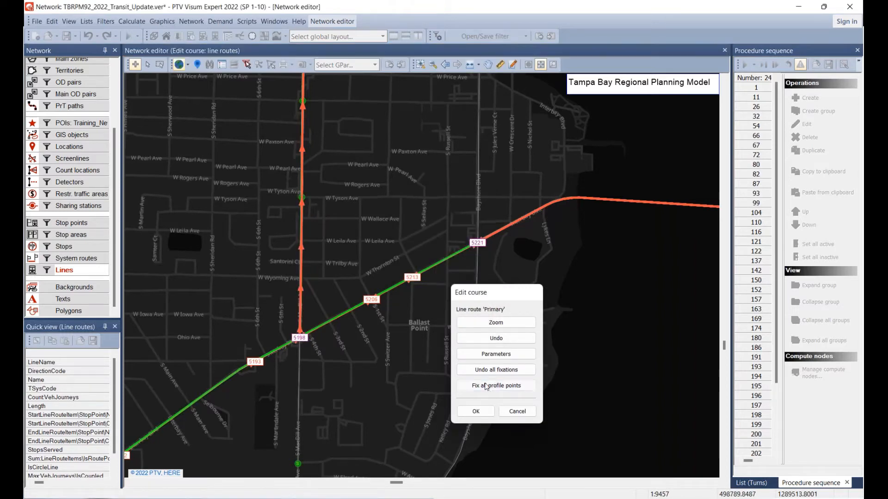
click(484, 386)
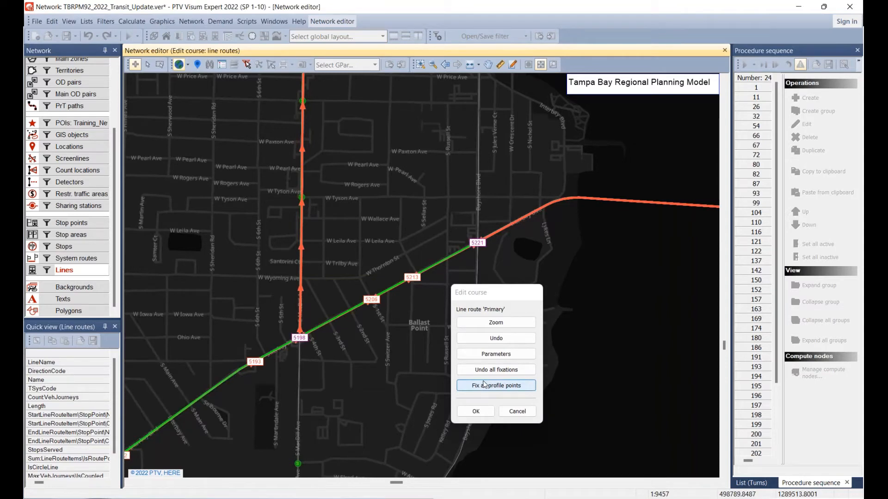
Examine the full course on both sides of the bridge, the ramps around node 20526, and the course search parameters
scroll(365, 323, down, 3)
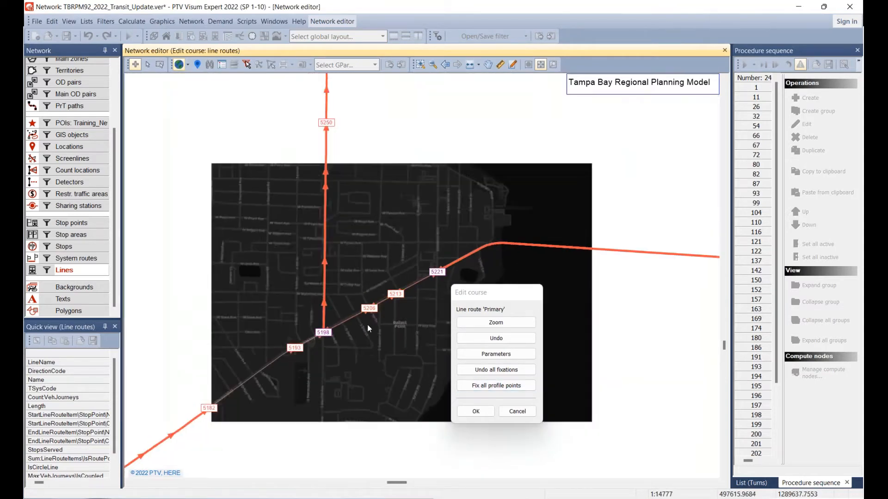
scroll(367, 325, down, 2)
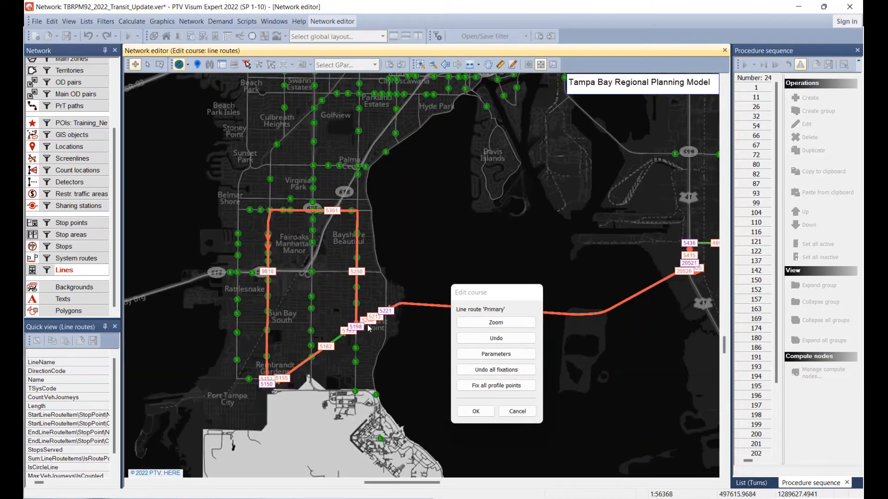
drag(496, 293, 501, 107)
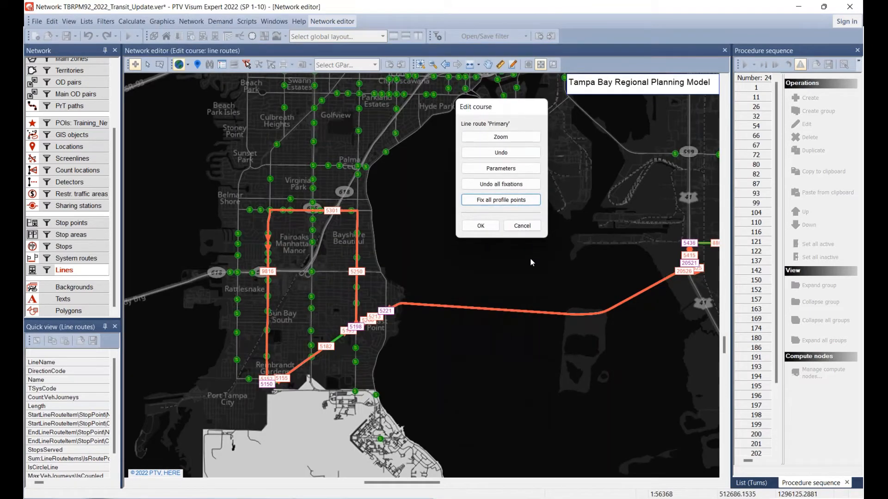
scroll(530, 257, down, 1)
scroll(525, 268, down, 1)
drag(526, 269, 388, 259)
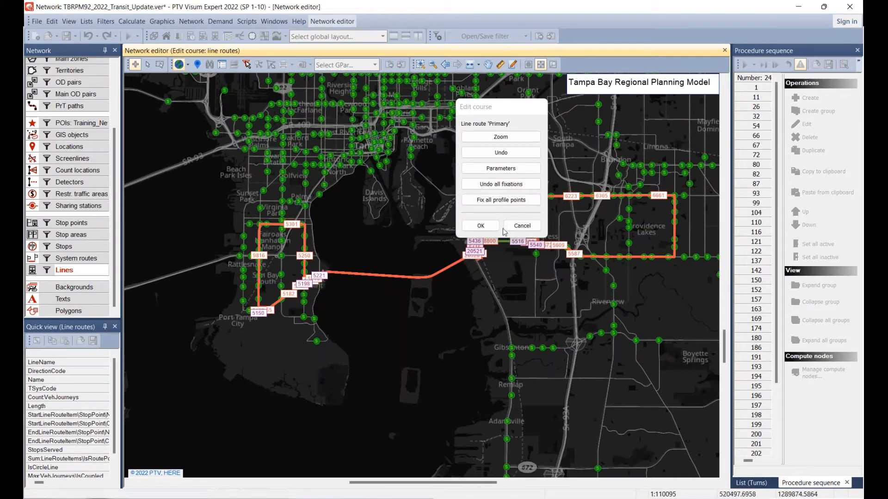
drag(500, 109, 413, 106)
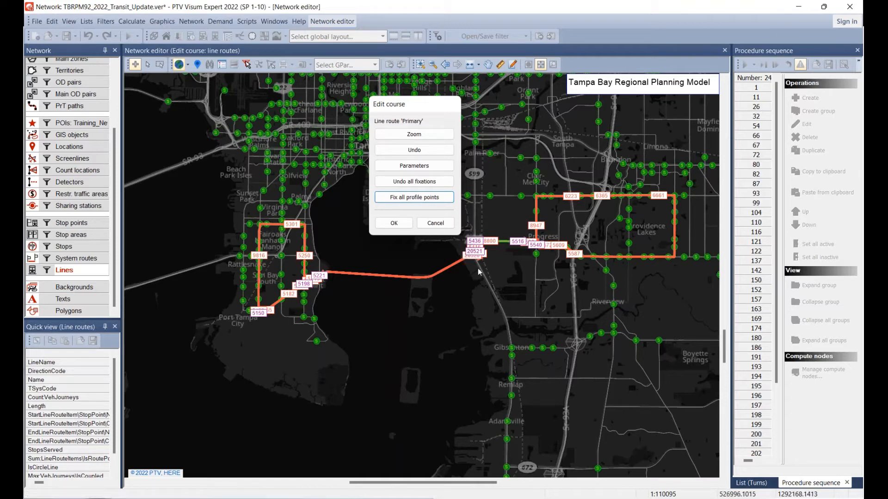
scroll(481, 258, up, 1)
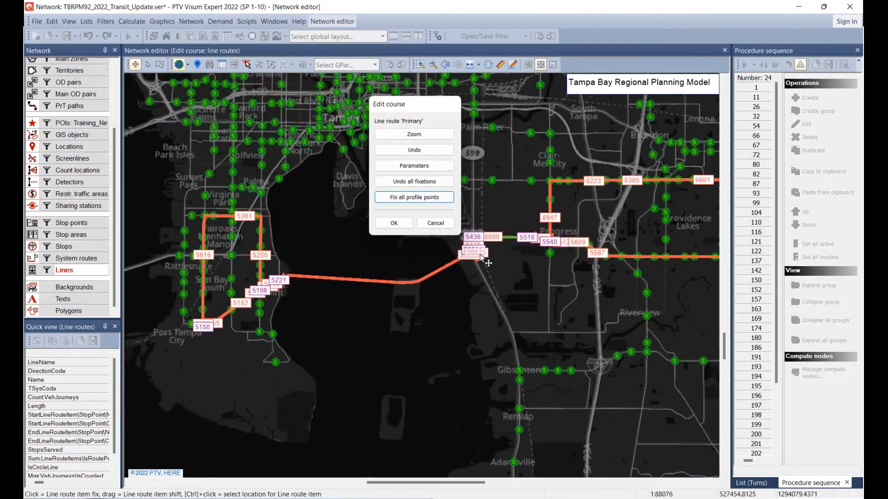
scroll(481, 255, up, 6)
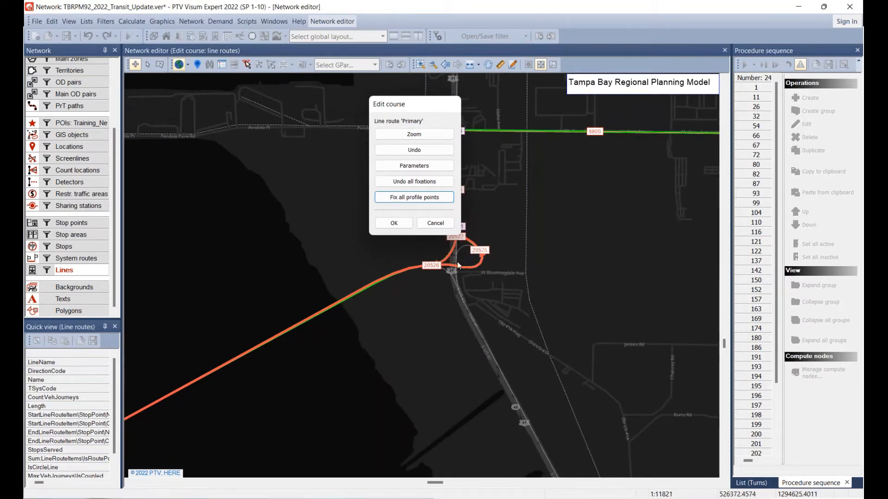
drag(506, 283, 576, 316)
scroll(531, 279, up, 1)
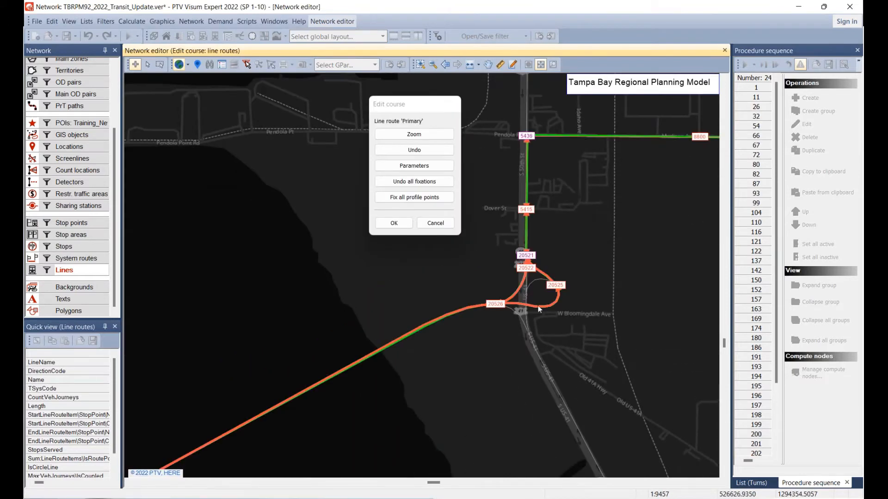
click(403, 168)
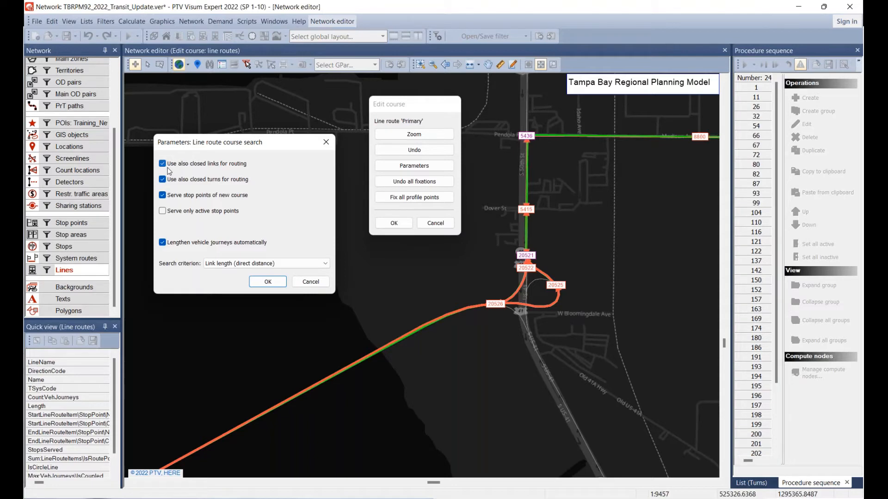
click(264, 282)
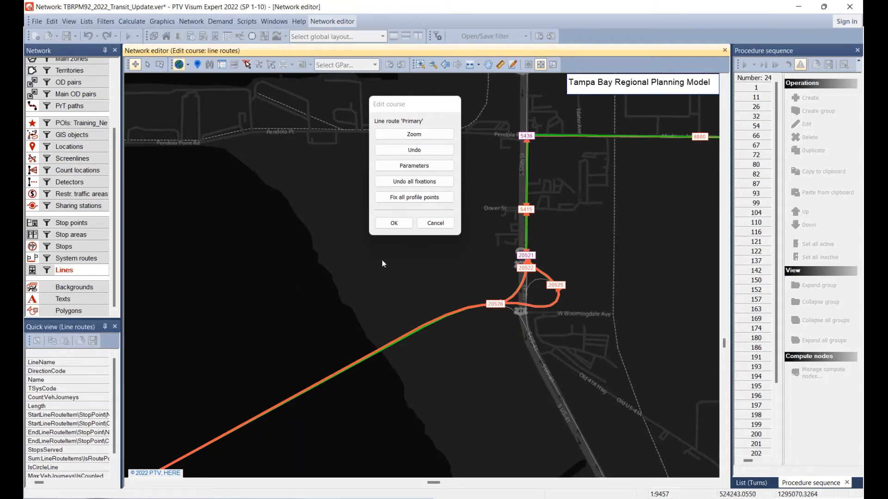
Fix all profile points and accept the Primary course, opening all concerned links and turns for transport system LB
scroll(380, 276, down, 1)
scroll(381, 276, down, 1)
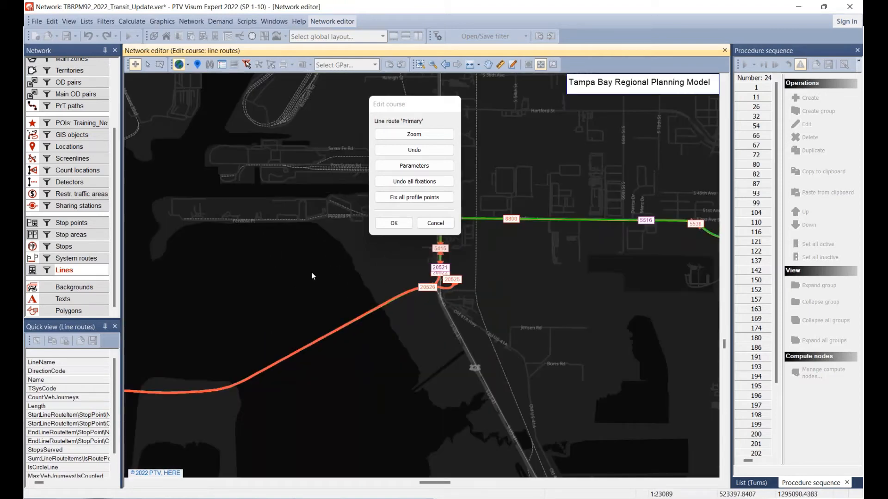
scroll(311, 273, down, 1)
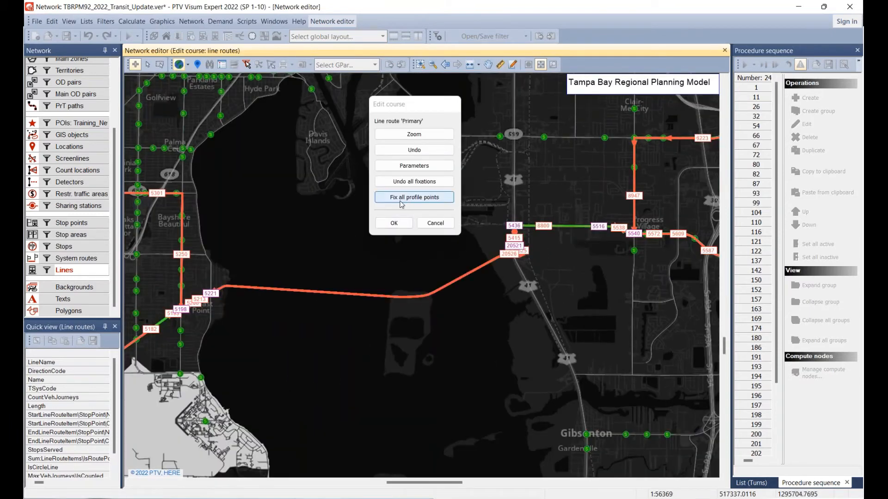
click(411, 202)
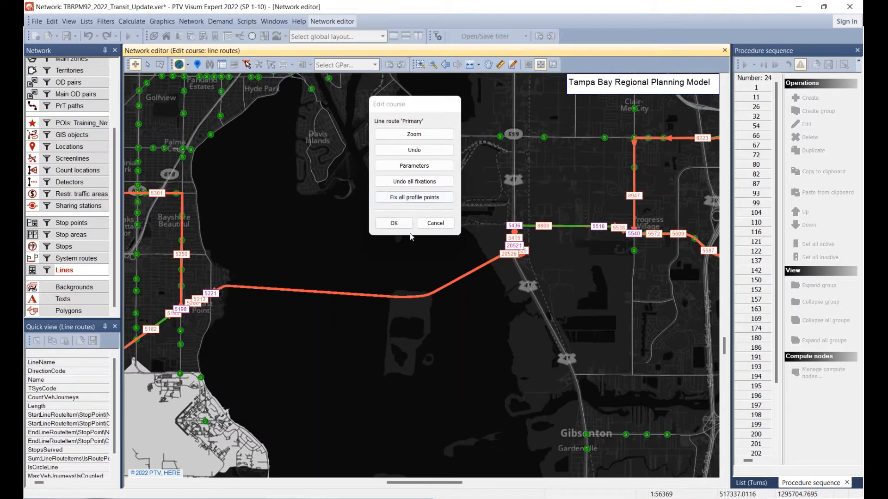
scroll(409, 242, down, 1)
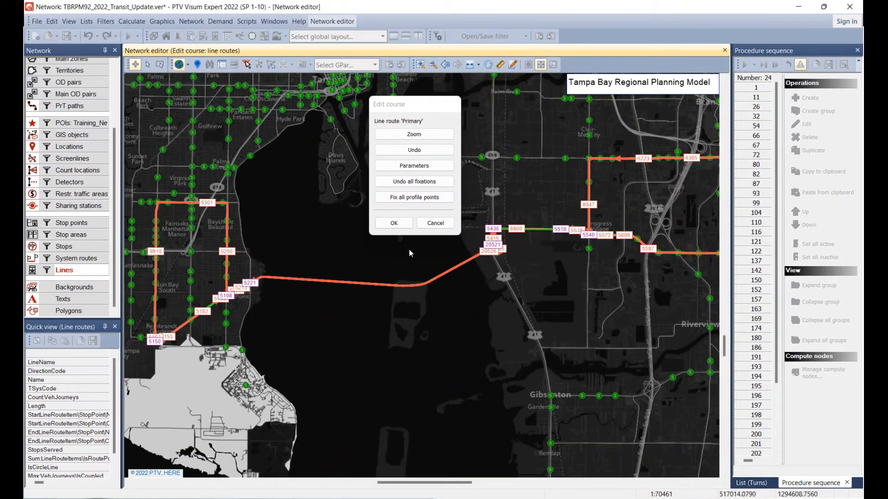
click(401, 225)
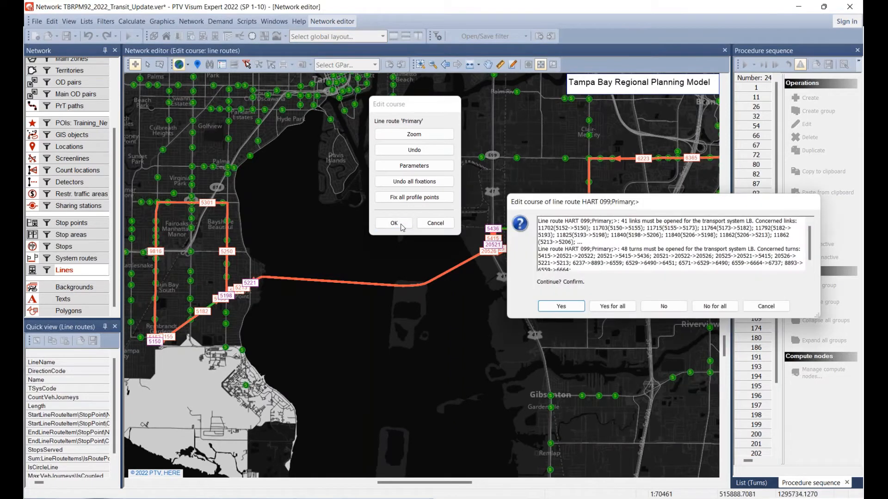
drag(570, 221, 391, 334)
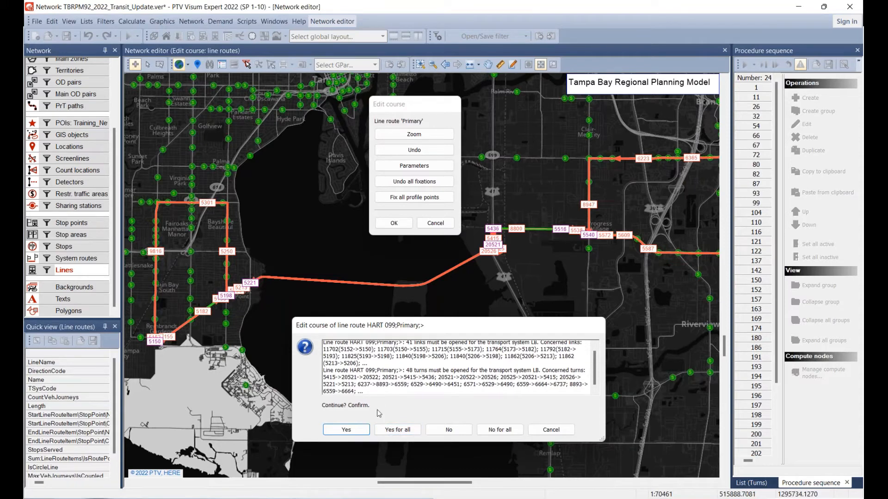
scroll(381, 393, down, 1)
click(402, 430)
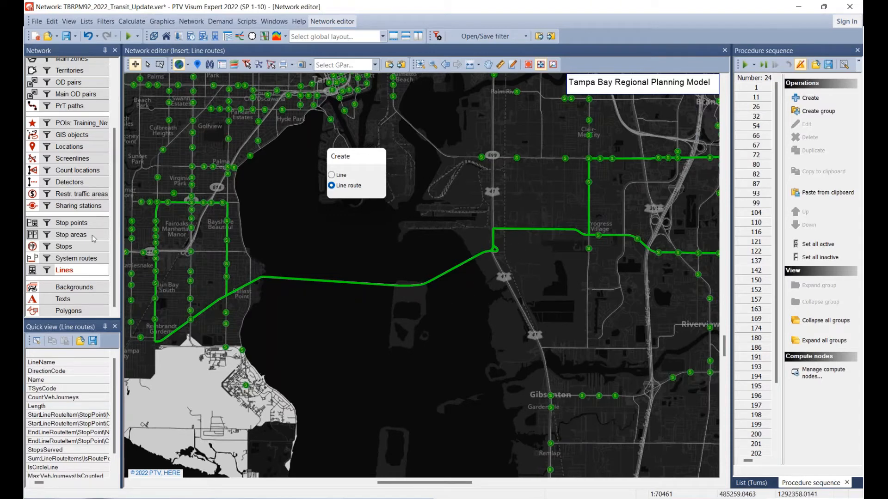
Leave line route insertion and turn on the display of the transit lines in the network map
click(148, 65)
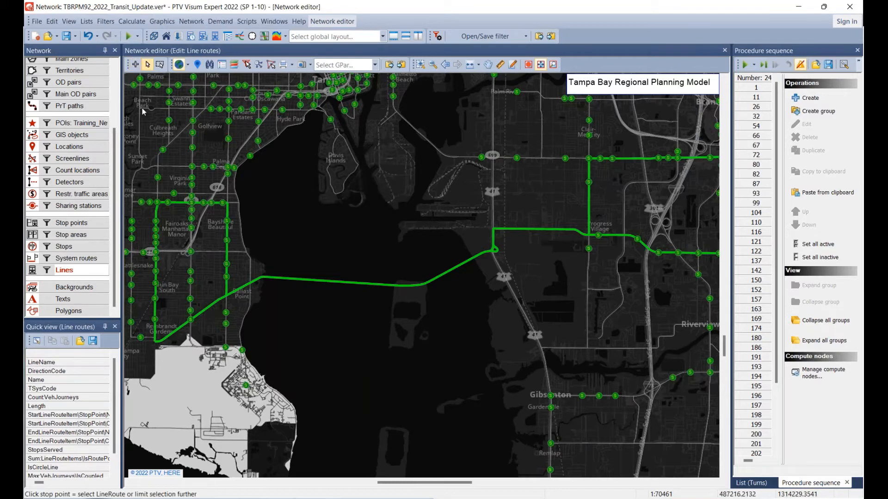
click(32, 272)
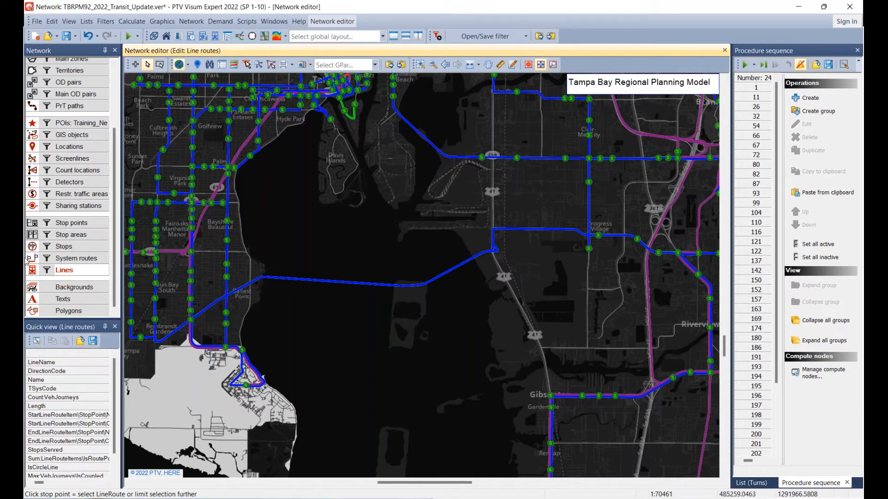
Insert a stop point with its stop and stop area on the Madison Ave link along the new route, east of the bridge ramps
click(61, 248)
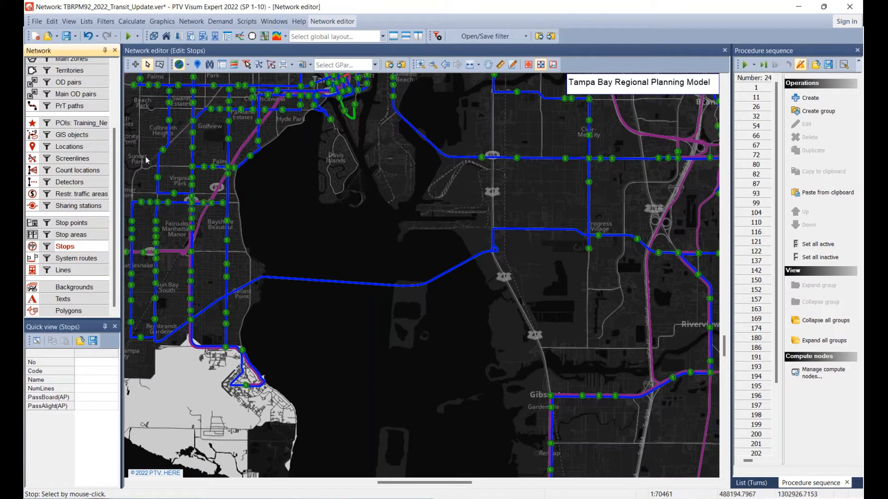
click(135, 65)
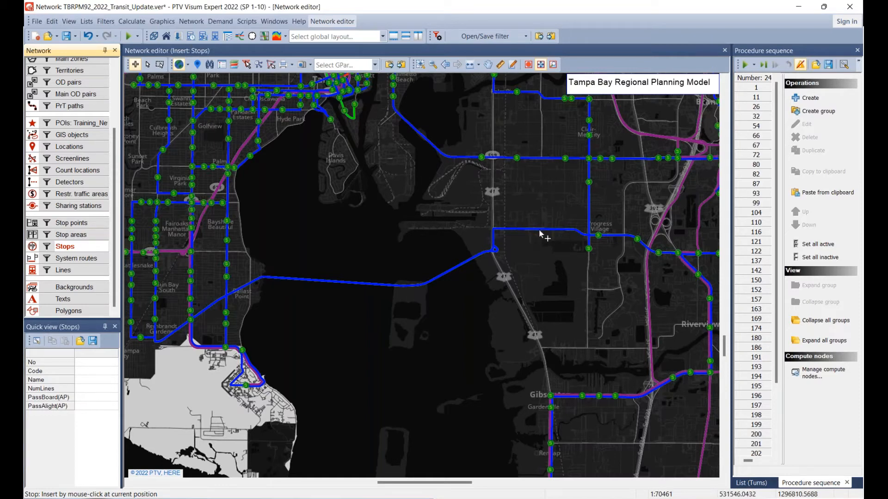
click(73, 222)
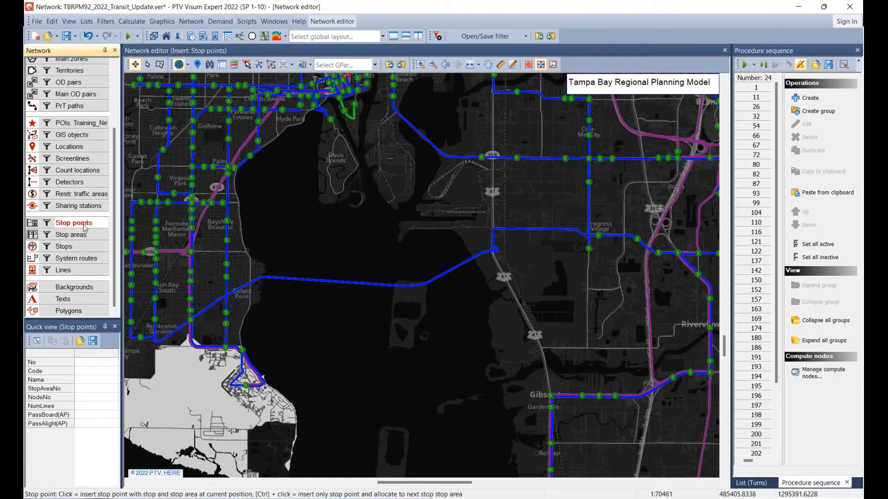
click(65, 255)
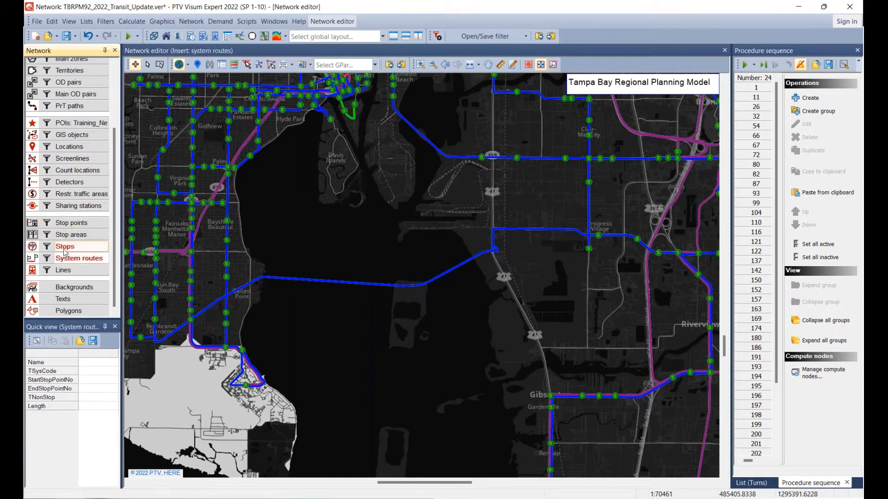
click(73, 223)
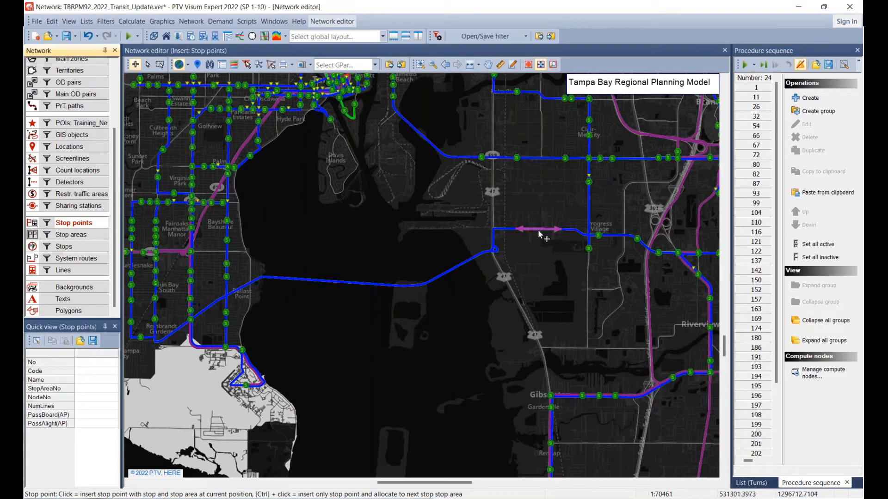
scroll(538, 229, up, 5)
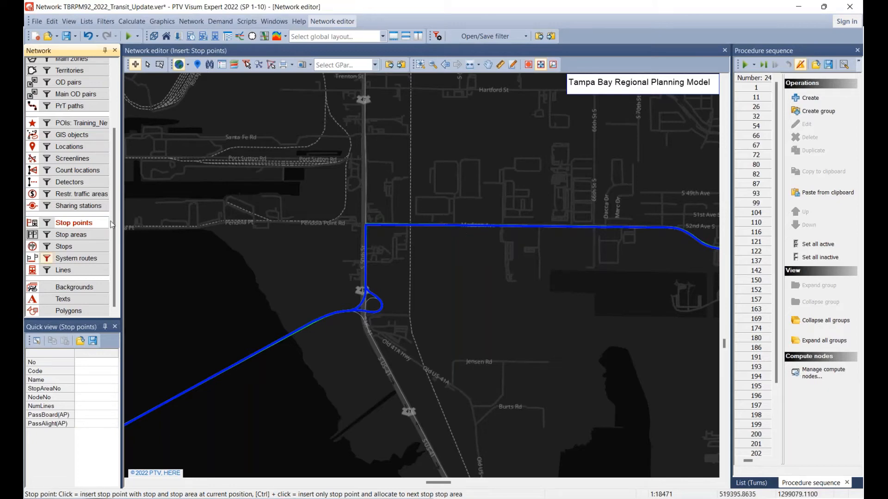
click(531, 226)
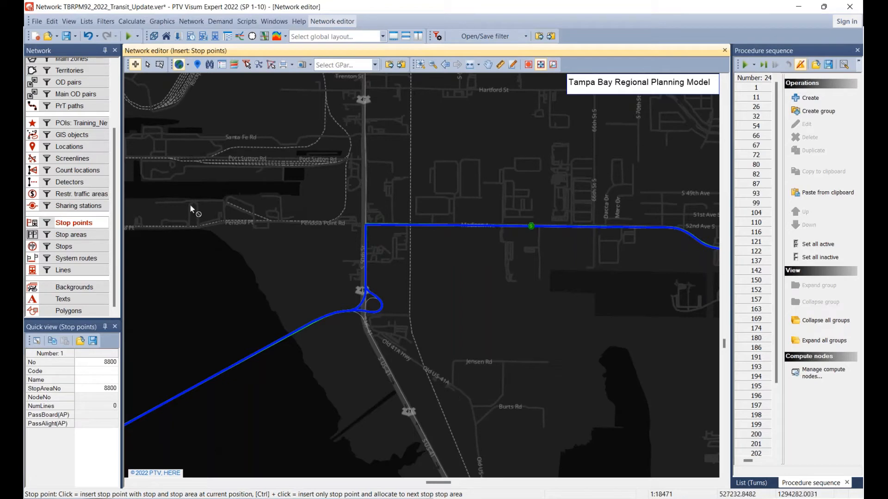
click(148, 65)
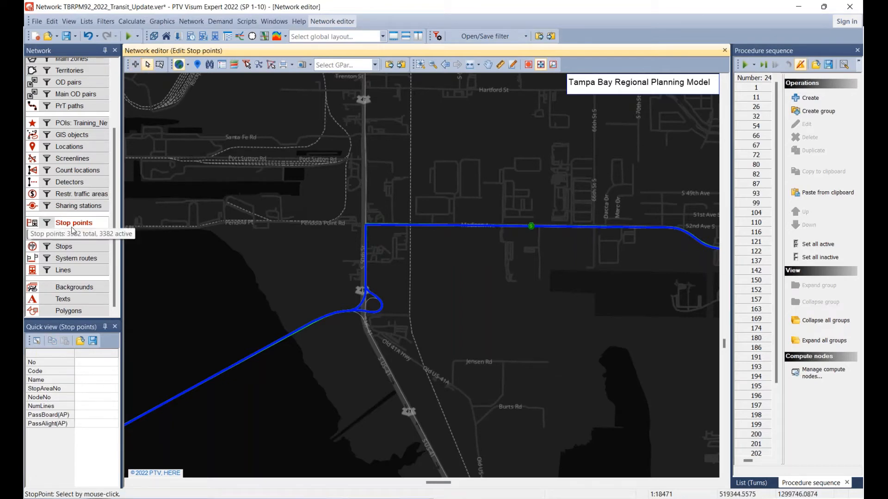
key(alt+Tab)
key(alt+Tab)
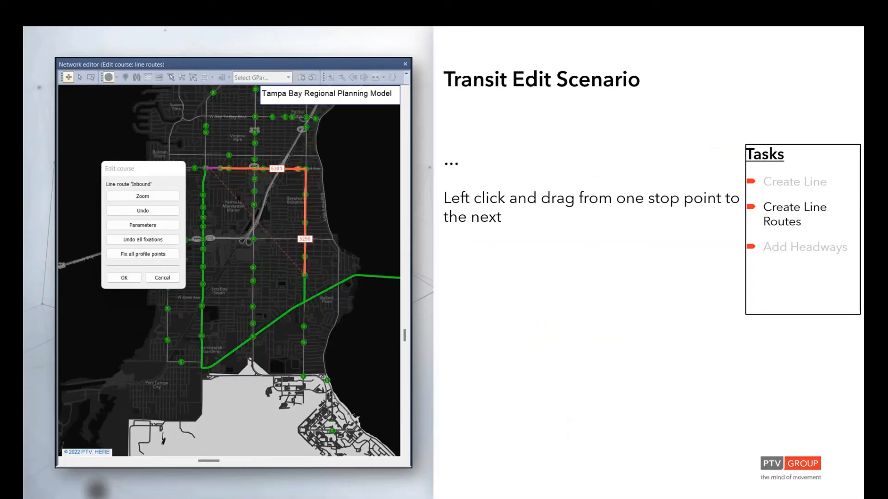
key(Left)
key(Left)
key(Left)
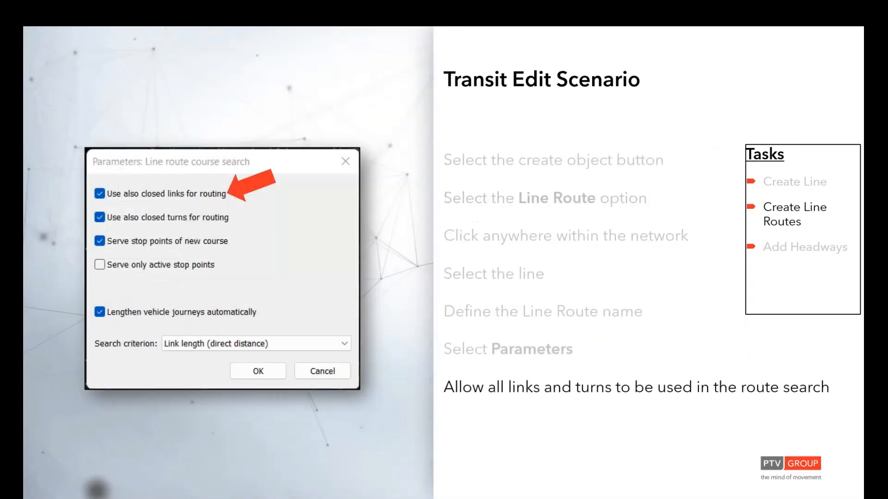
key(Left)
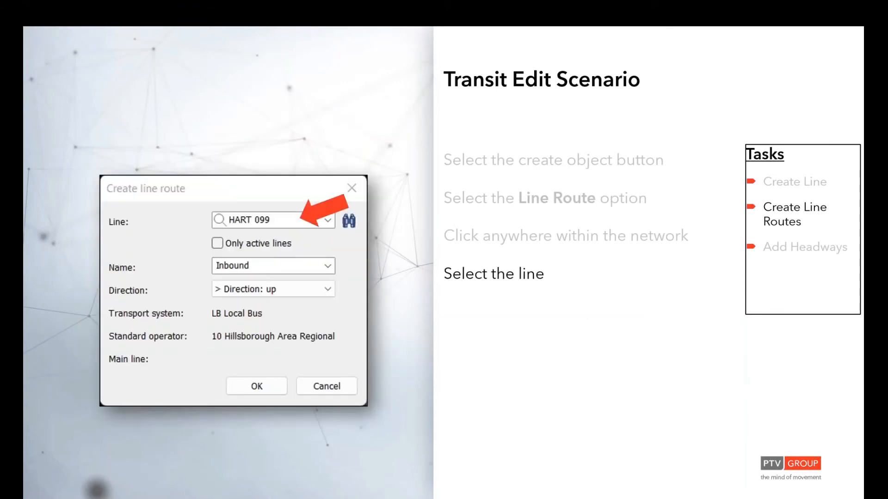
key(Left)
key(Left)
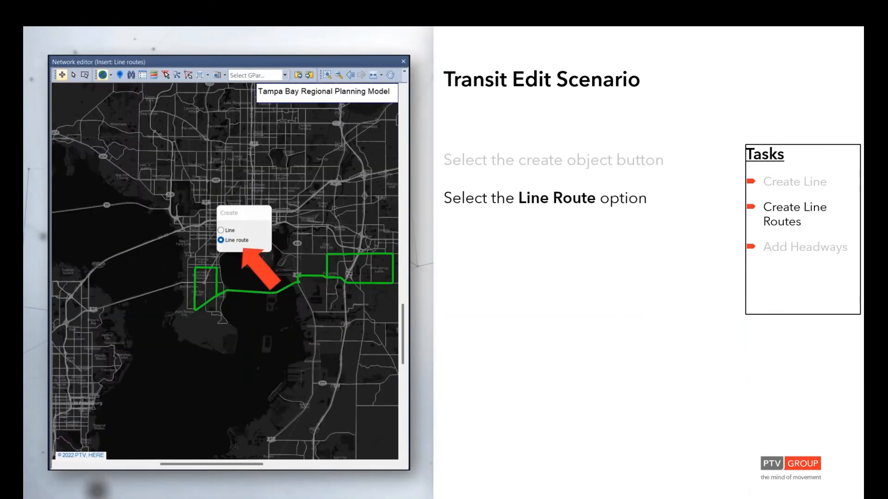
key(Left)
key(Left)
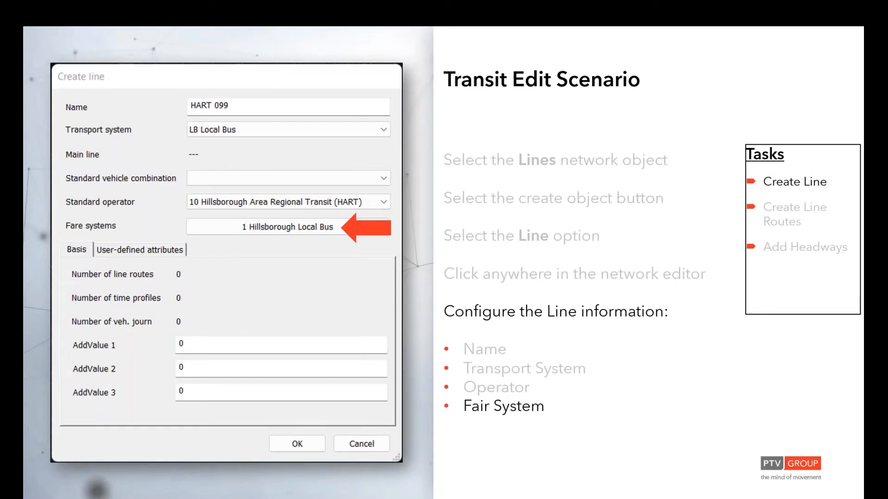
key(Left)
key(Left)
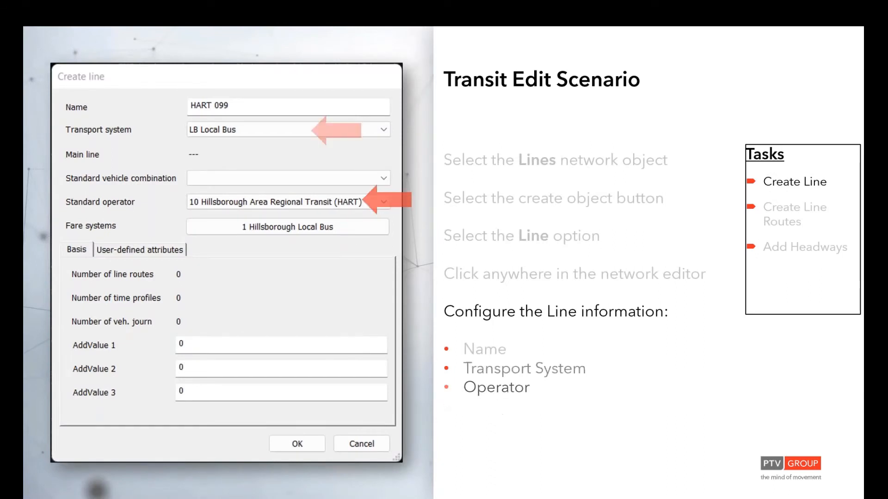
key(Left)
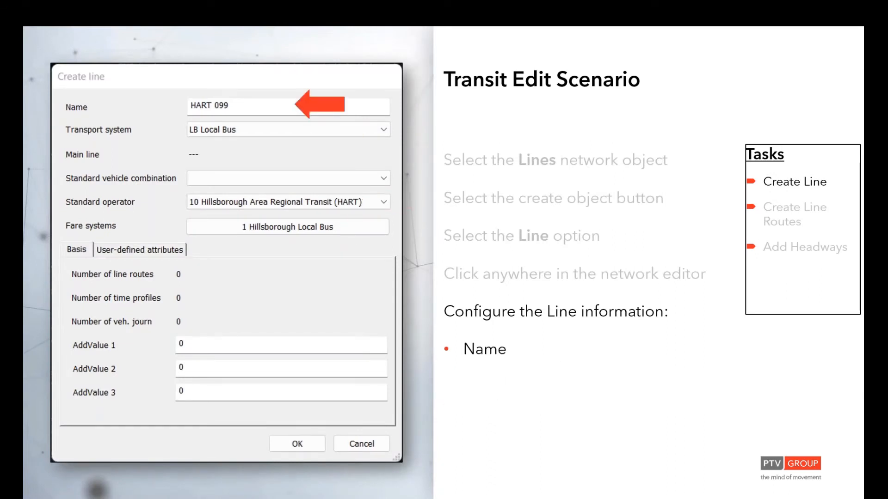
key(Left)
key(Left)
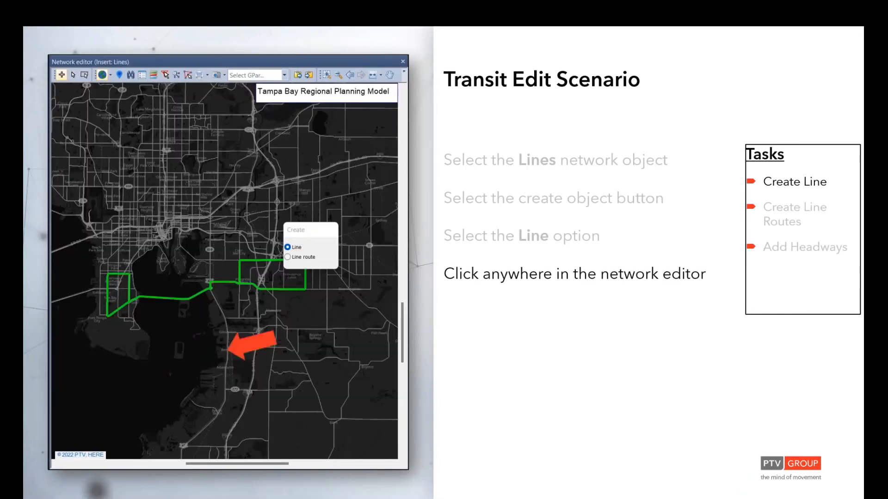
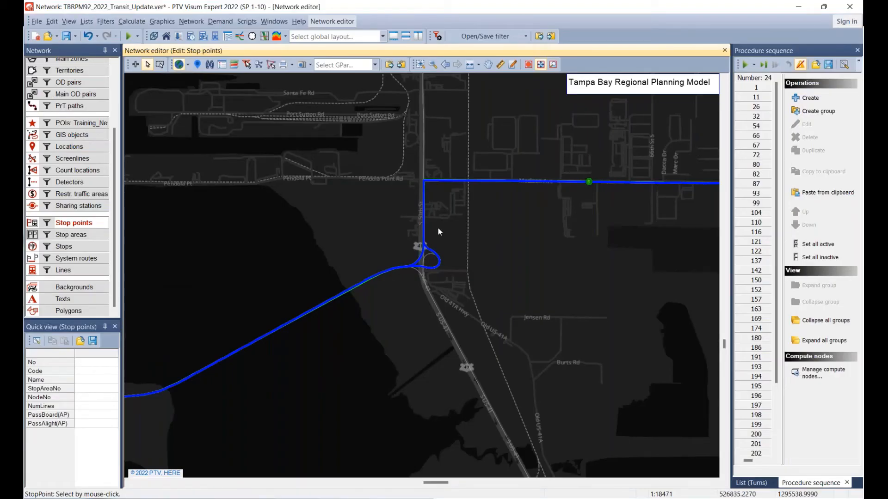
Open the list of line routes from the public transport supply data
scroll(437, 229, down, 1)
scroll(441, 235, down, 5)
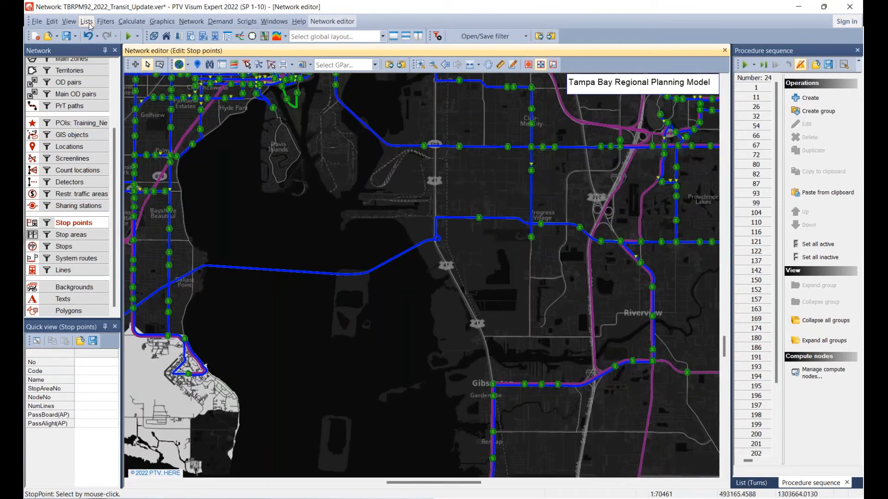
click(87, 22)
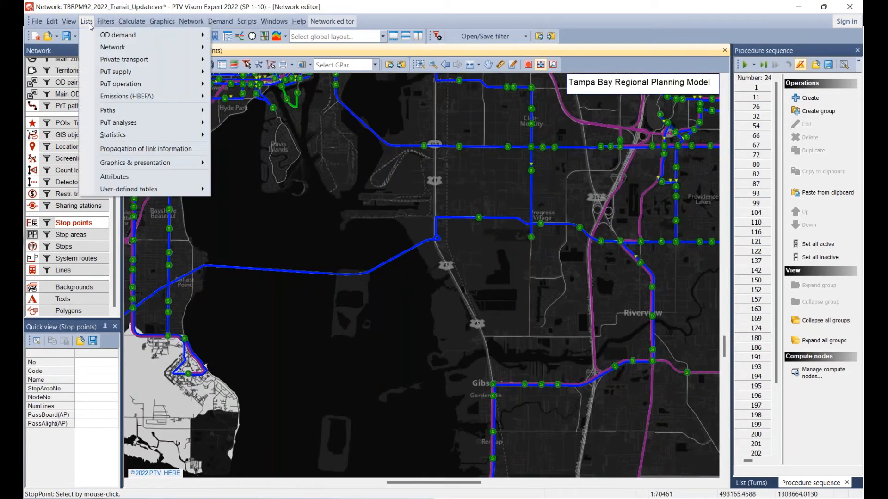
mouse_move(116, 77)
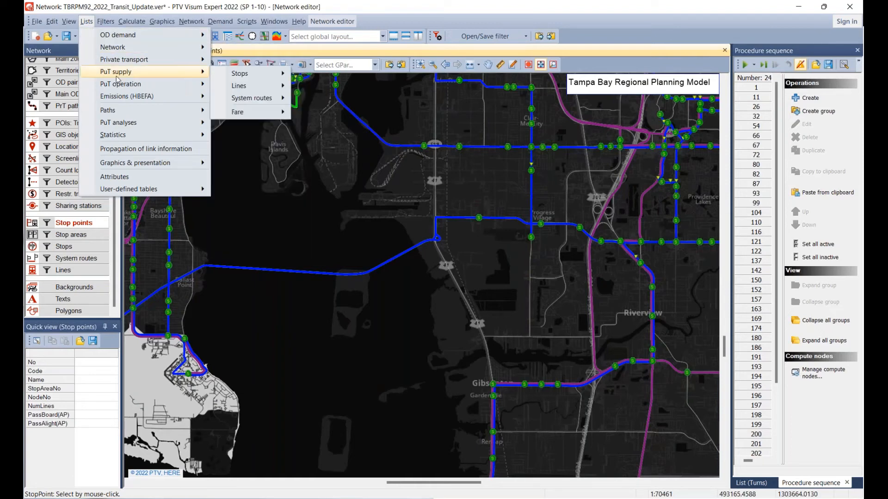
mouse_move(220, 83)
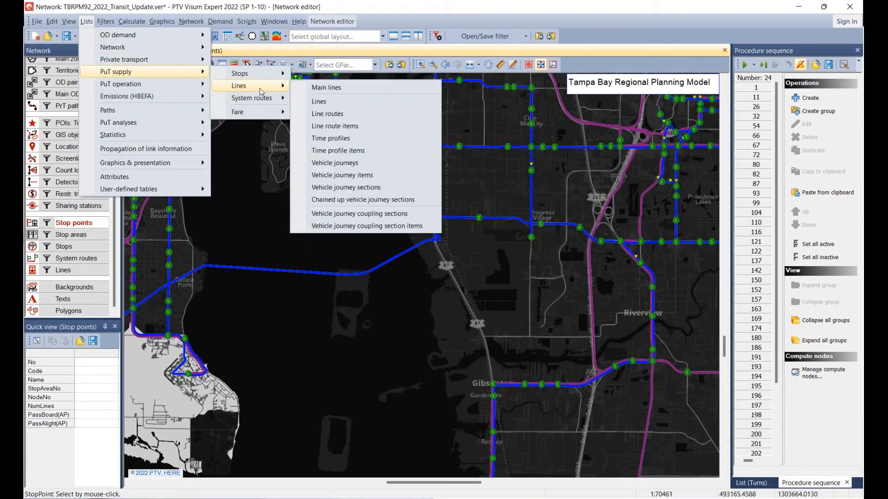
click(328, 116)
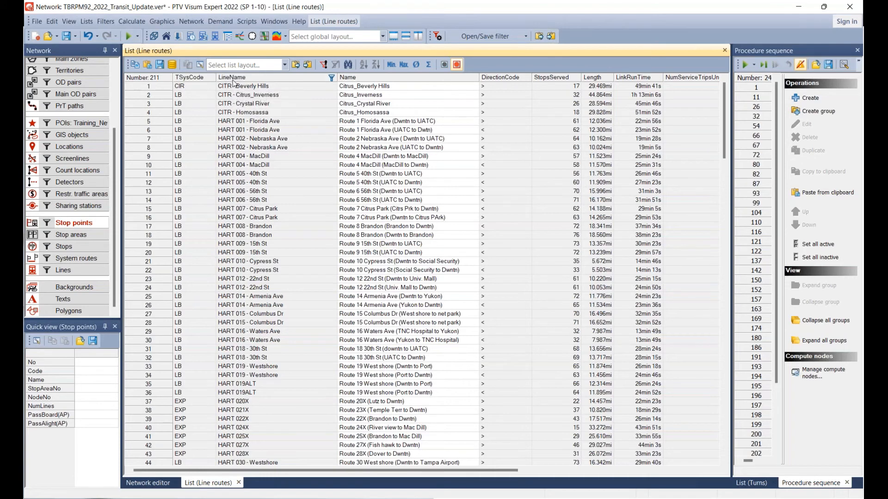
Filter the line routes list to line name HART 099 and select its Primary route
click(334, 77)
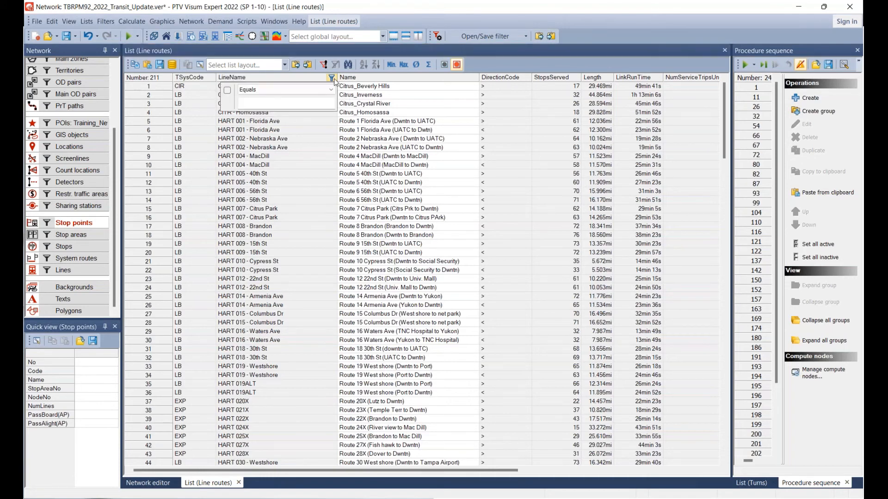
click(256, 100)
text(HART 099)
click(245, 167)
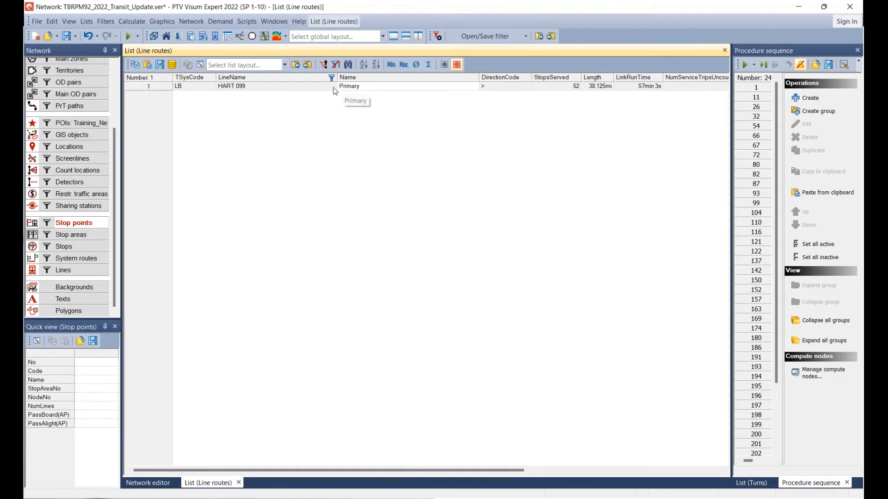
click(363, 88)
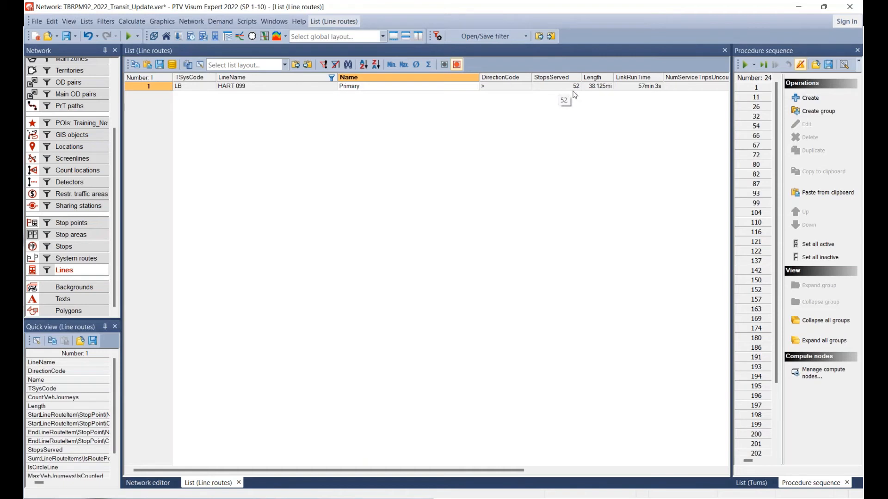
Set both HEADWAY1 and HEADWAY2 to 15 for the HART 099 Primary route
drag(395, 474, 469, 471)
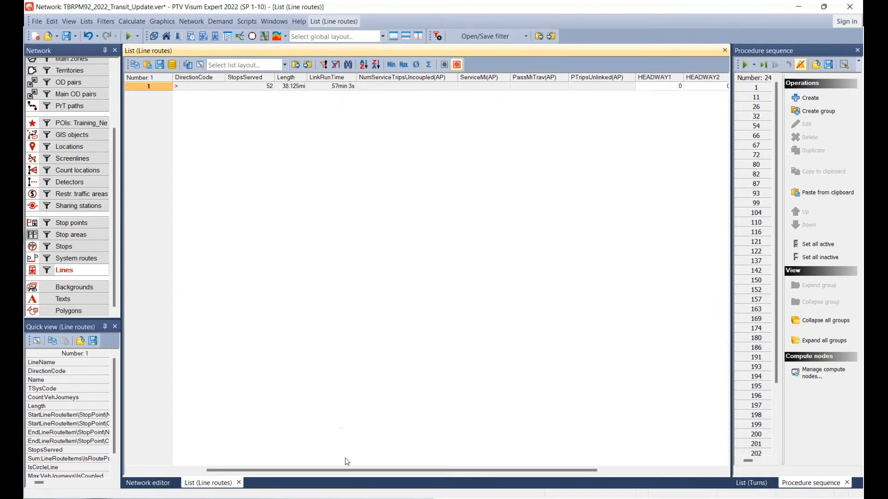
drag(351, 474, 449, 473)
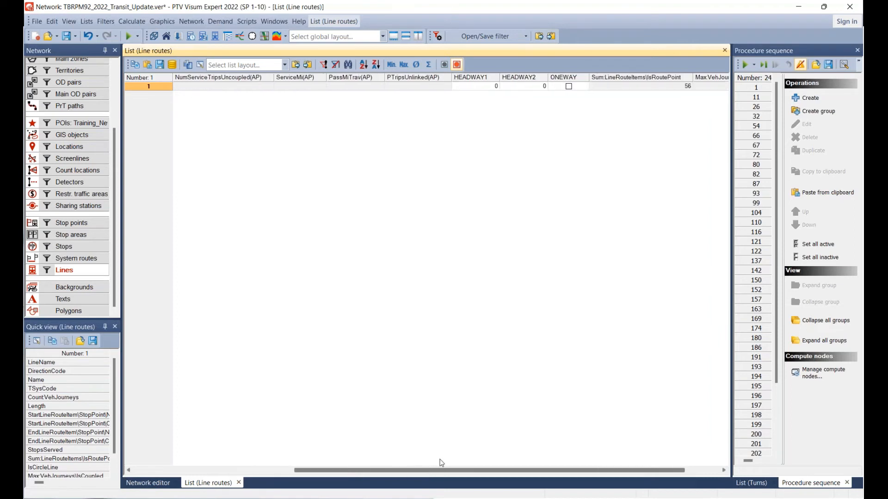
click(487, 88)
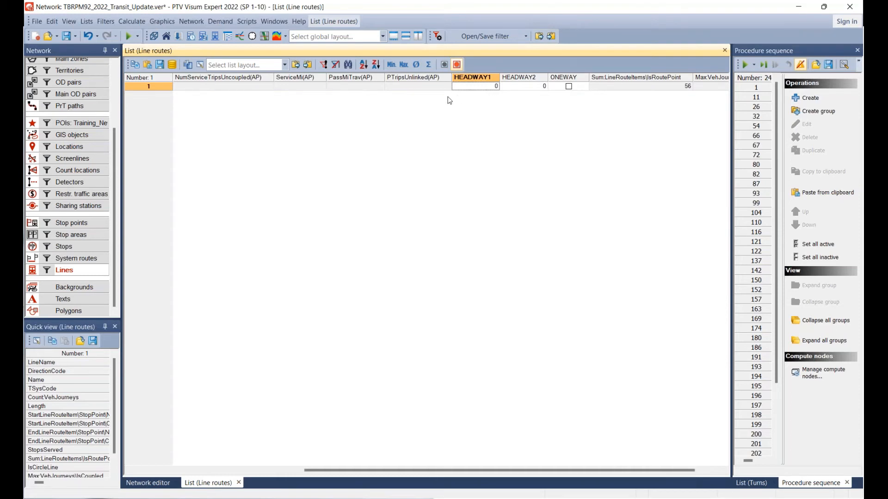
text(15)
click(532, 88)
text(1)
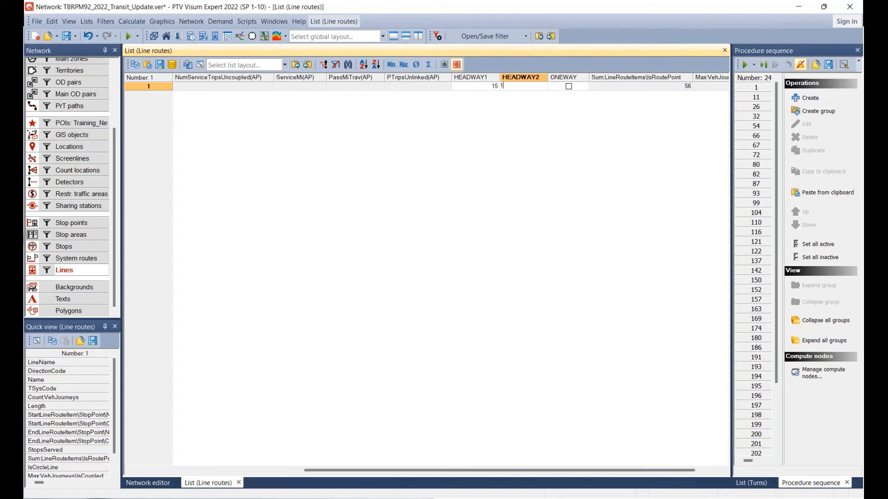
key(Return)
click(481, 88)
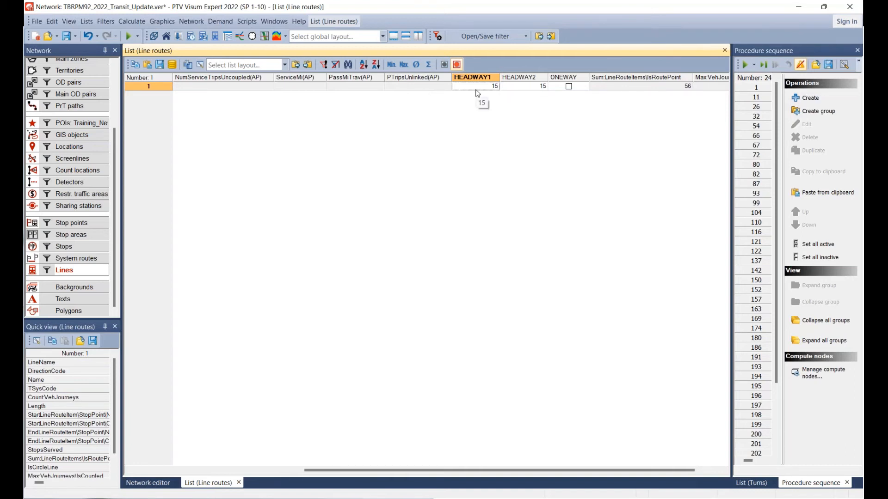
click(414, 90)
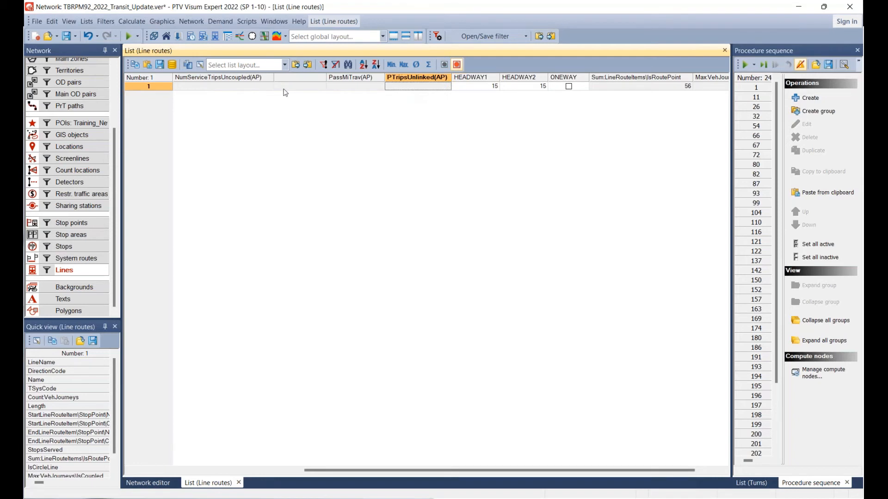
key(Left)
key(Left)
key(Left)
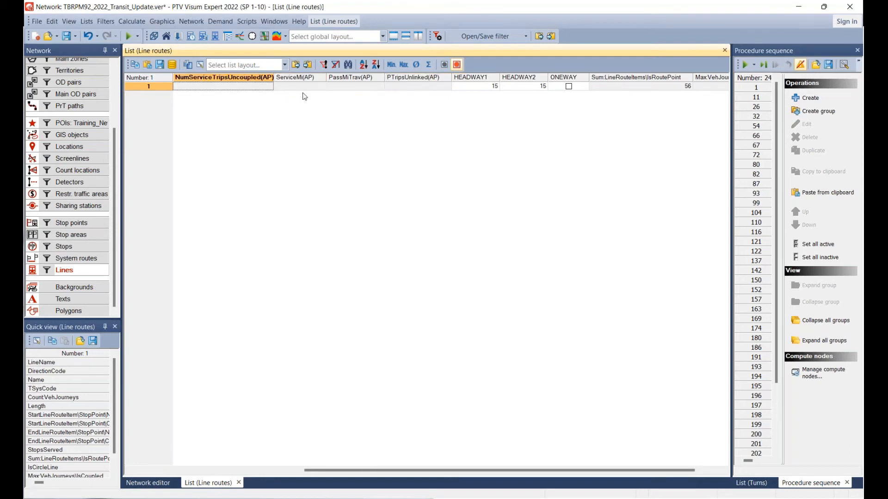
click(436, 201)
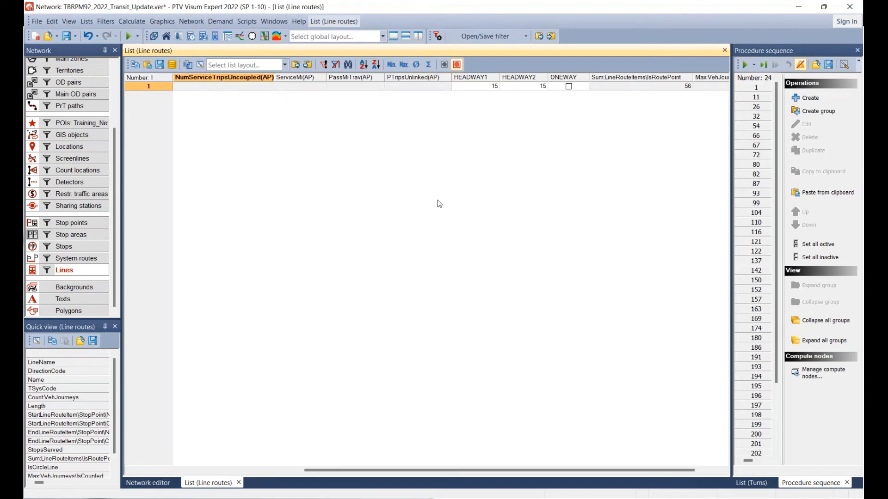
Review the HART 099 Primary route's attributes in the line routes list and view the route on the network map
click(467, 90)
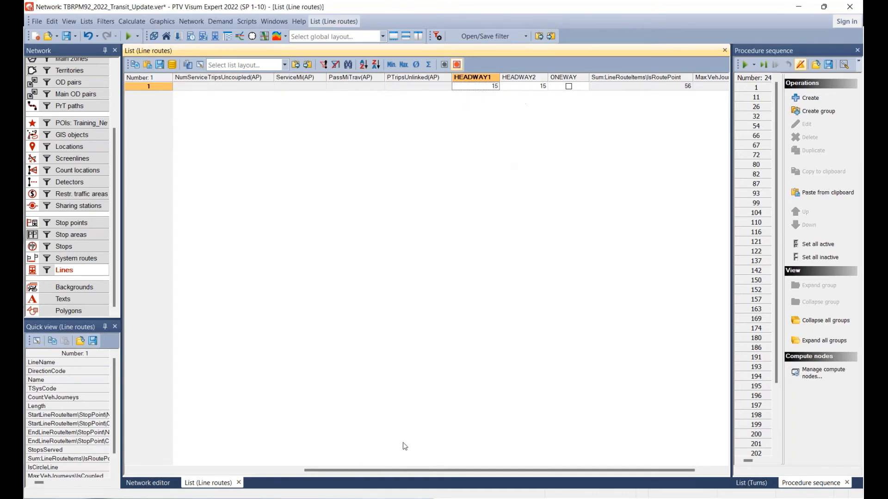
drag(344, 470, 154, 463)
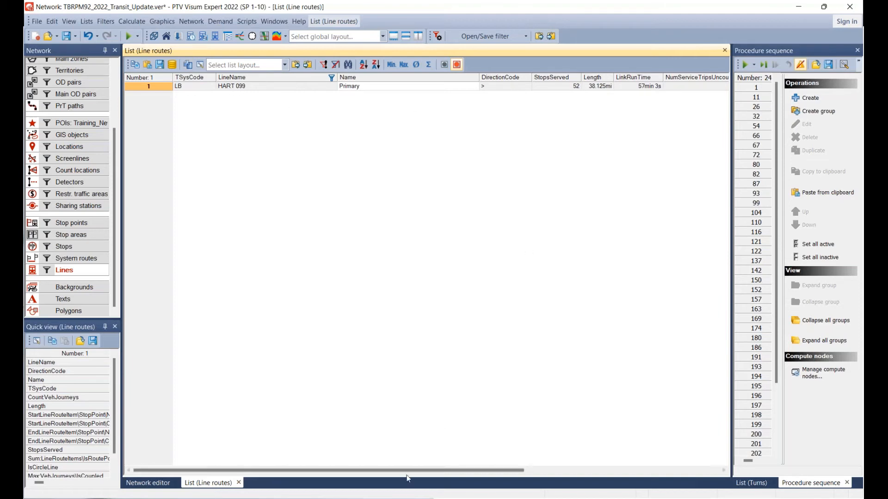
drag(408, 476, 435, 476)
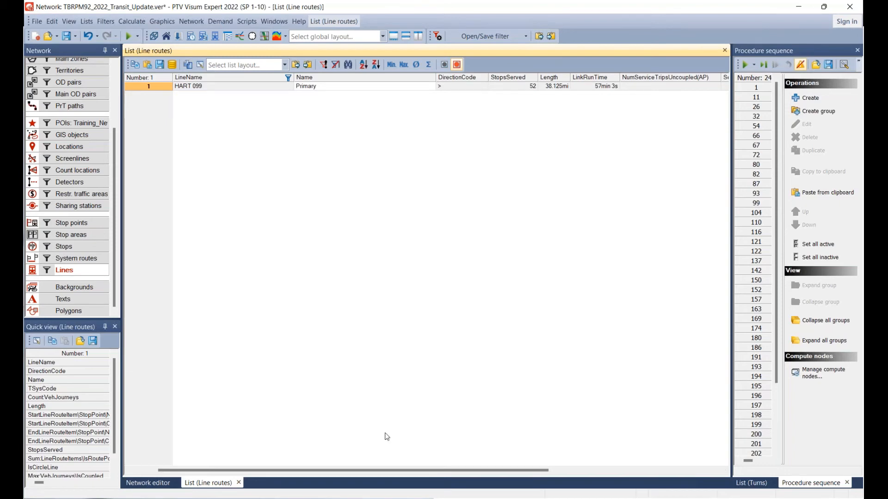
click(149, 482)
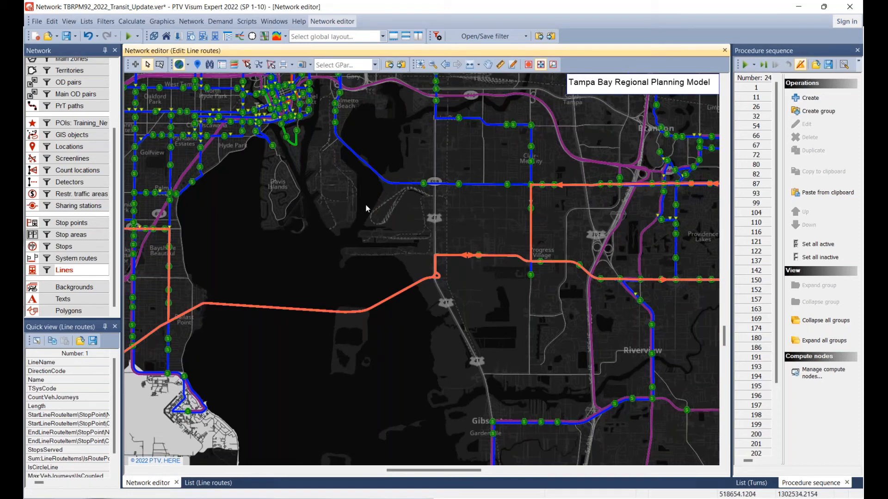
Turn off the HART 099 line name filter and show the HART 037 - Grand Regency Plaza route from Brandon to Netpark on the map
click(205, 482)
click(288, 78)
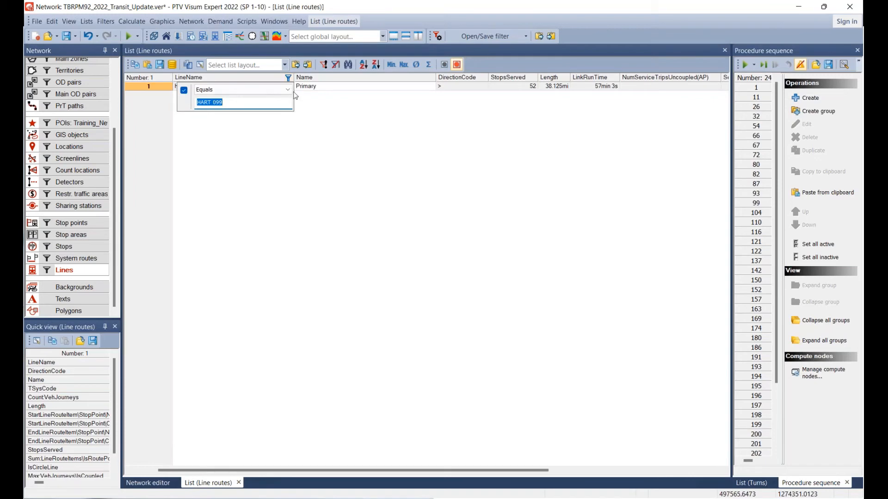
click(183, 90)
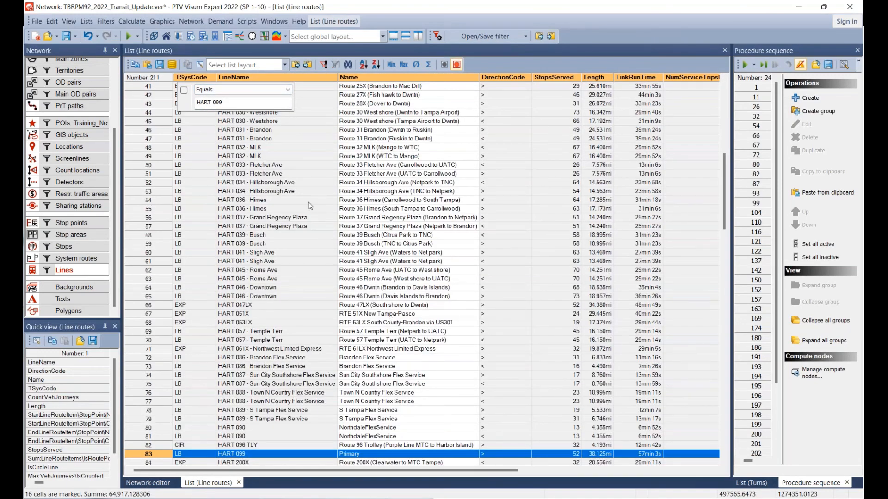
click(260, 220)
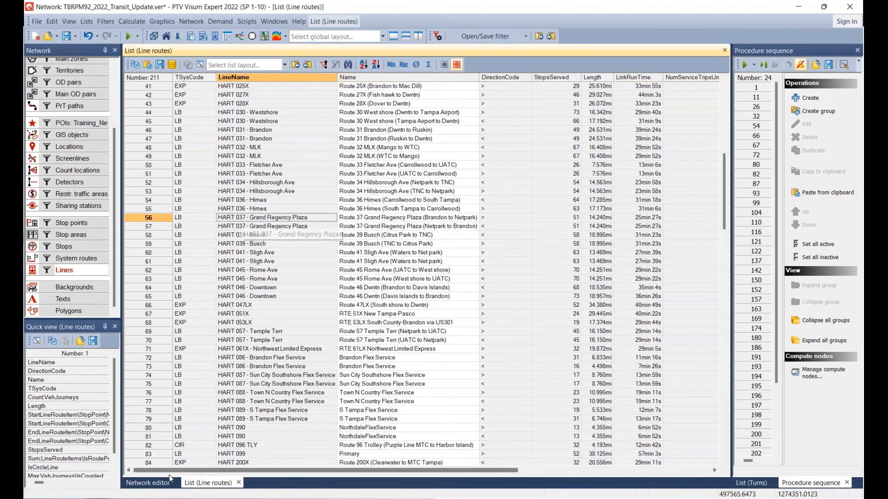
click(148, 483)
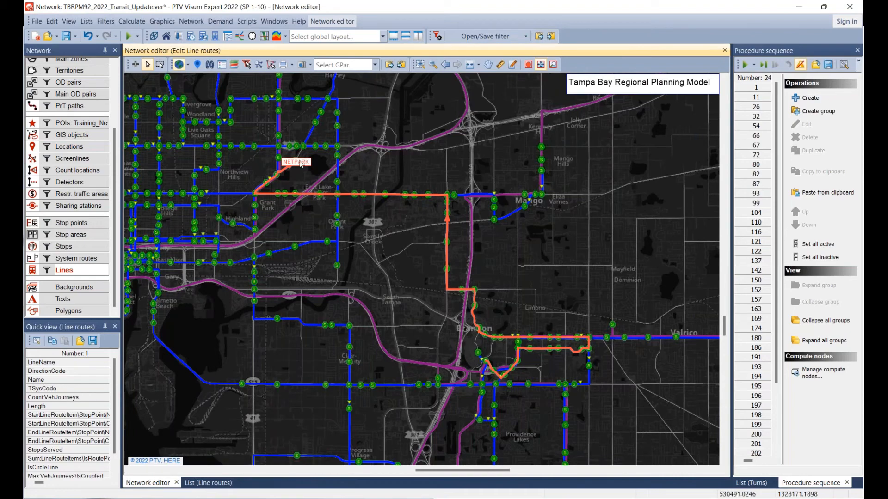
Show the HART 037 route's Netpark to Brandon direction on the map, and reselect the Brandon to Netpark direction in the list
click(206, 483)
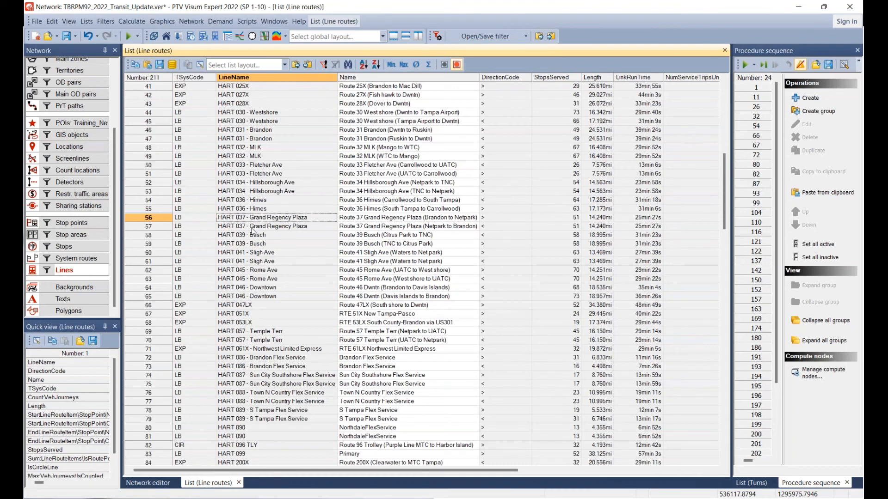
click(248, 228)
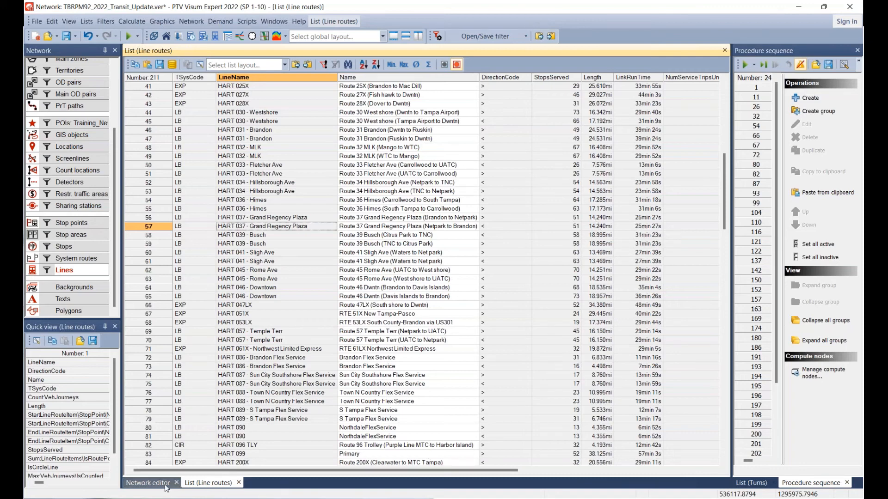
click(149, 483)
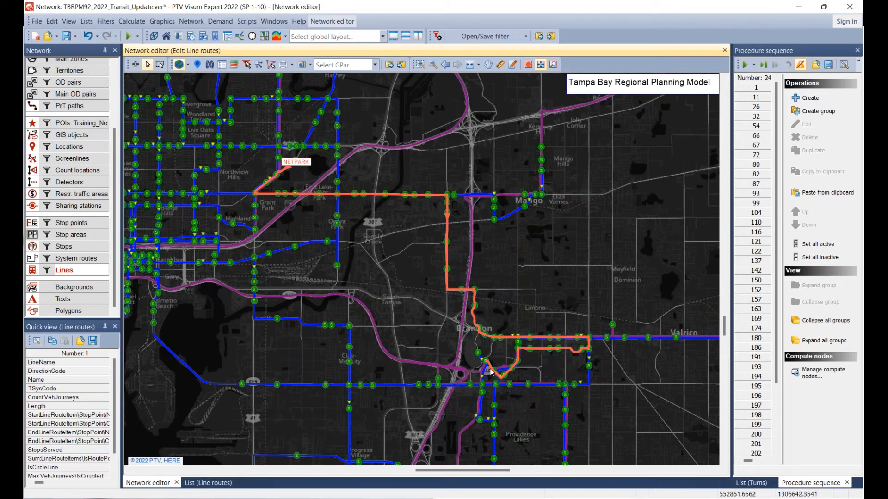
click(203, 482)
click(267, 219)
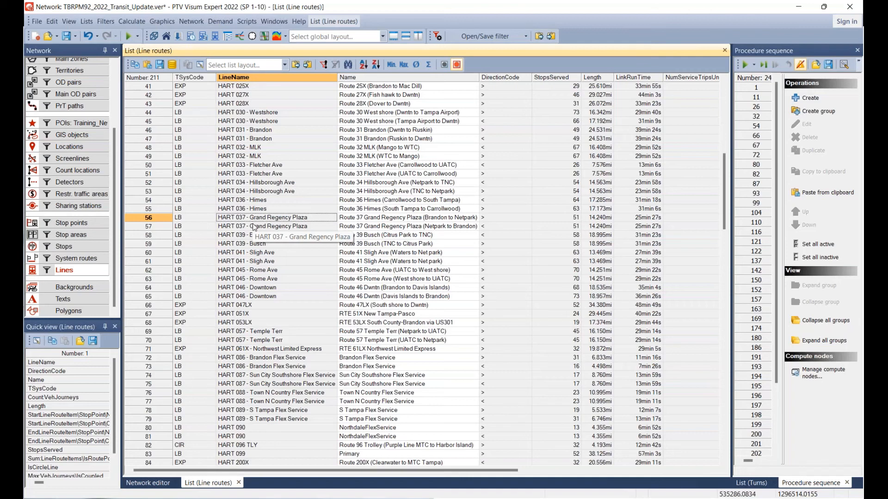
Reapply the line name filter for HART 099 to the line routes list
drag(337, 78, 335, 78)
click(330, 78)
click(225, 90)
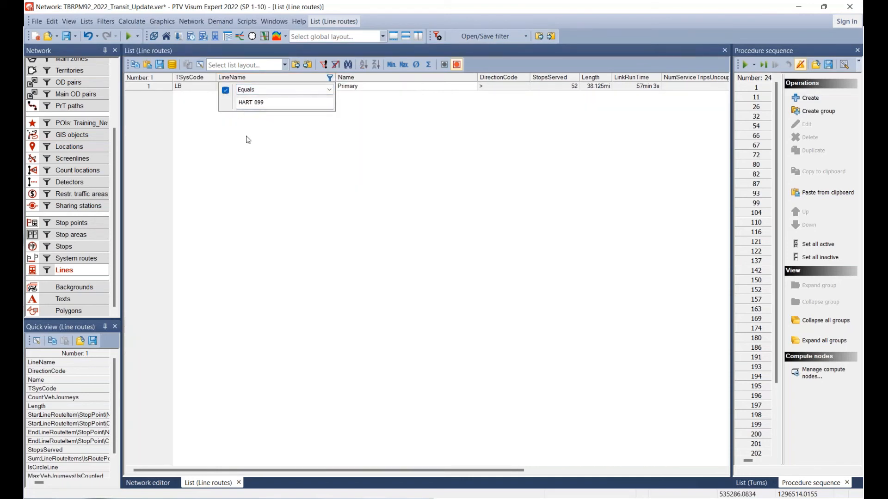
click(249, 141)
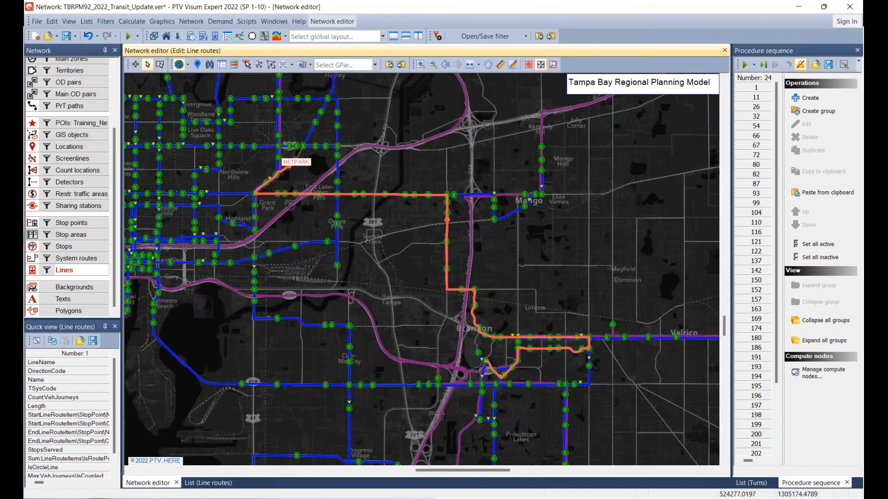
drag(246, 386, 522, 254)
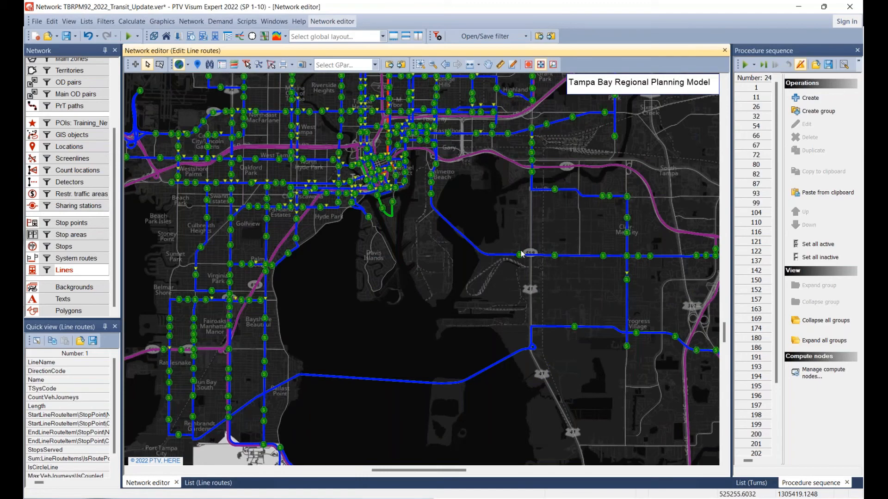
scroll(517, 254, down, 2)
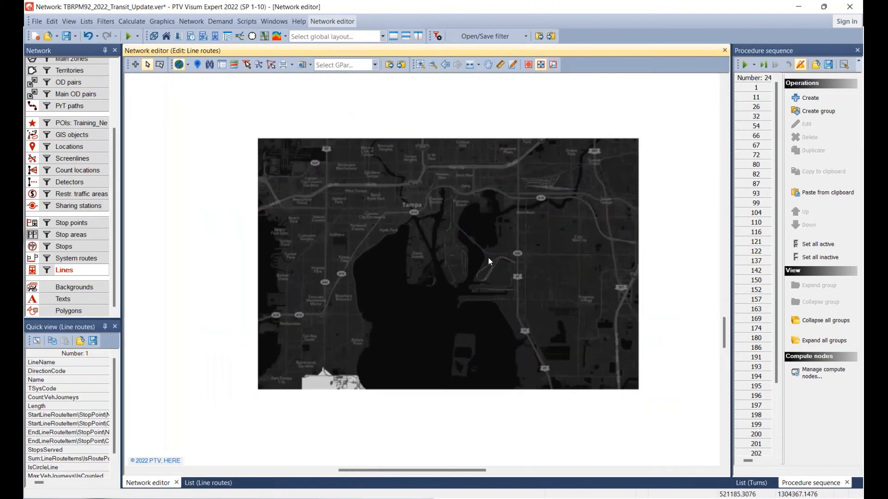
scroll(488, 257, up, 1)
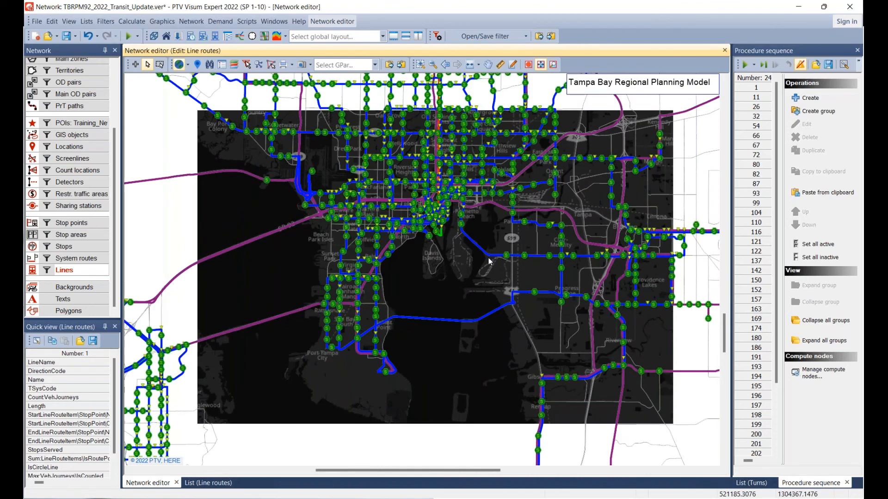
drag(467, 290, 390, 271)
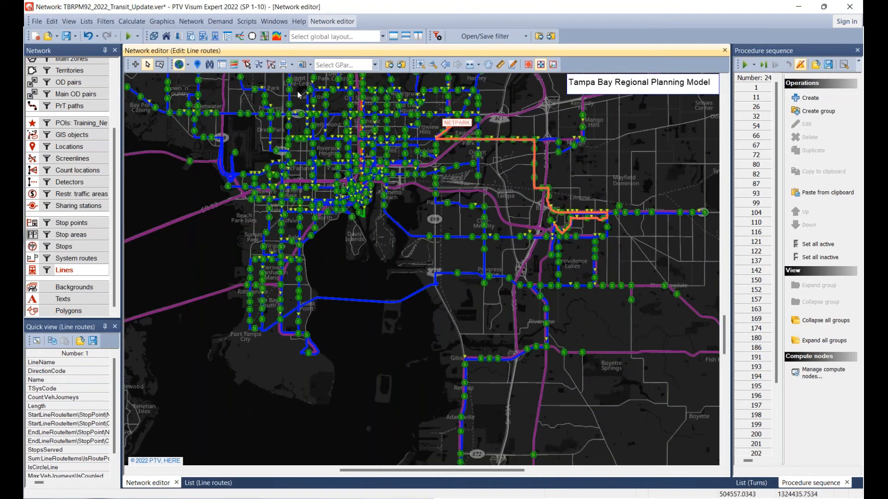
Open the list of time profiles from the public transport supply data
click(105, 21)
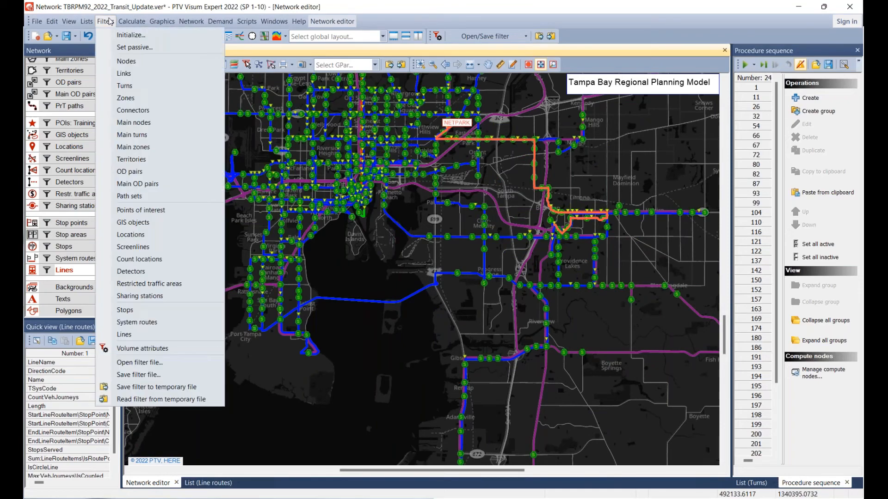
click(79, 21)
click(86, 22)
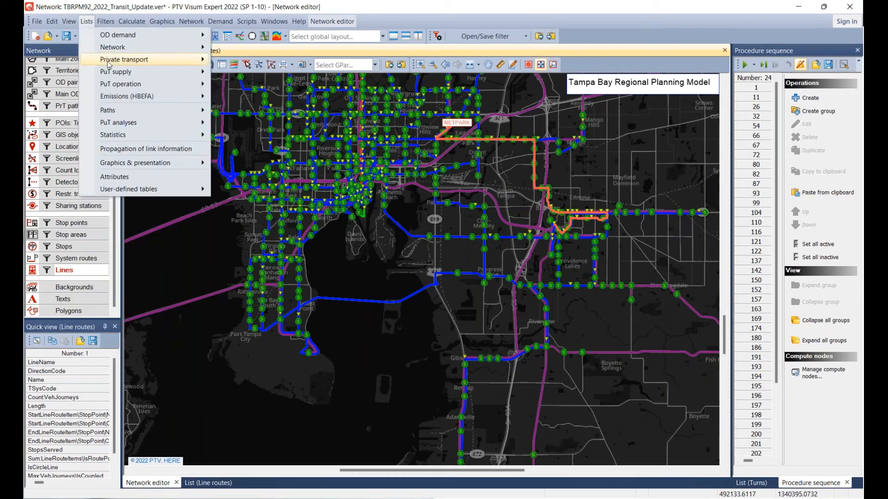
mouse_move(116, 73)
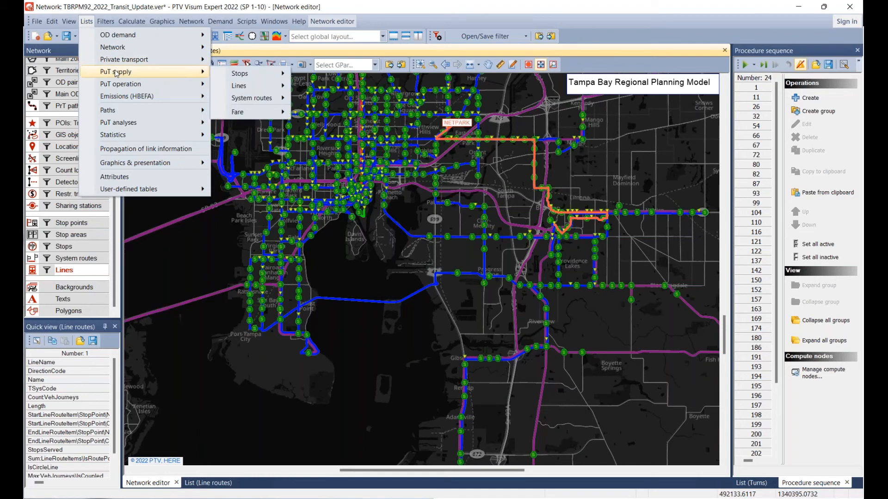
mouse_move(267, 88)
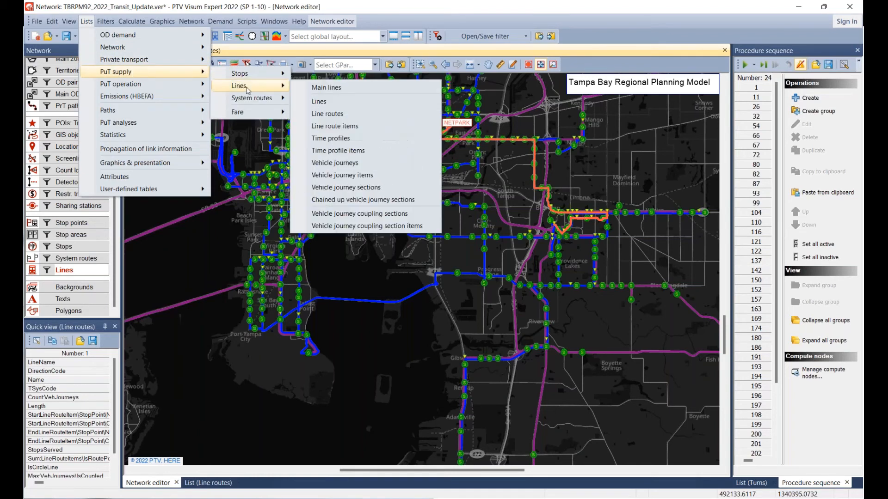
click(357, 143)
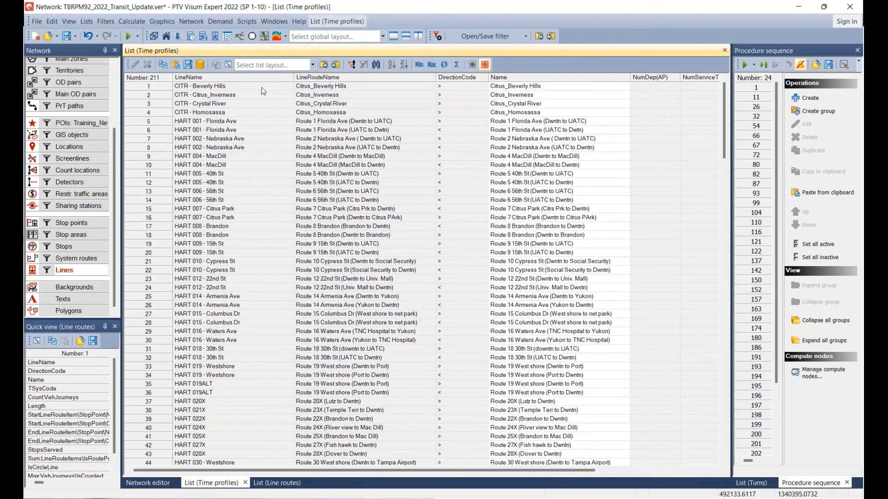
Filter the time profiles list to line name HART 099 and select the time profile of its Primary route
click(288, 77)
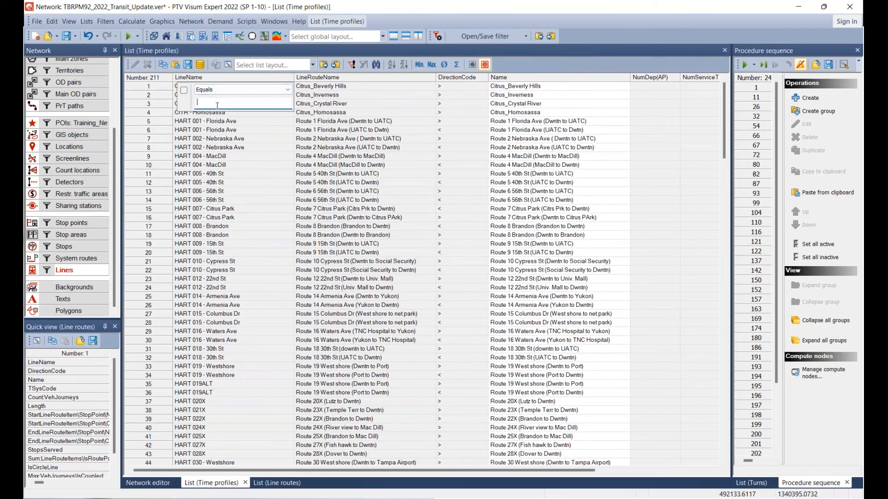
text(HART 099)
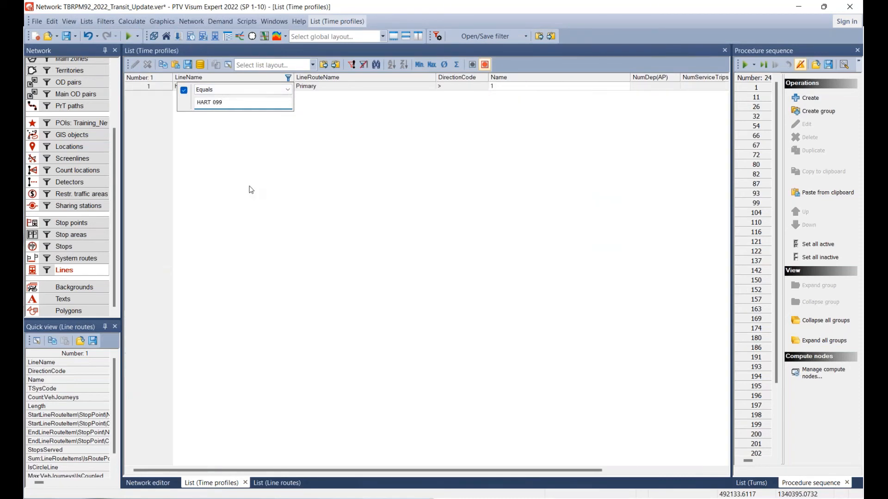
click(220, 113)
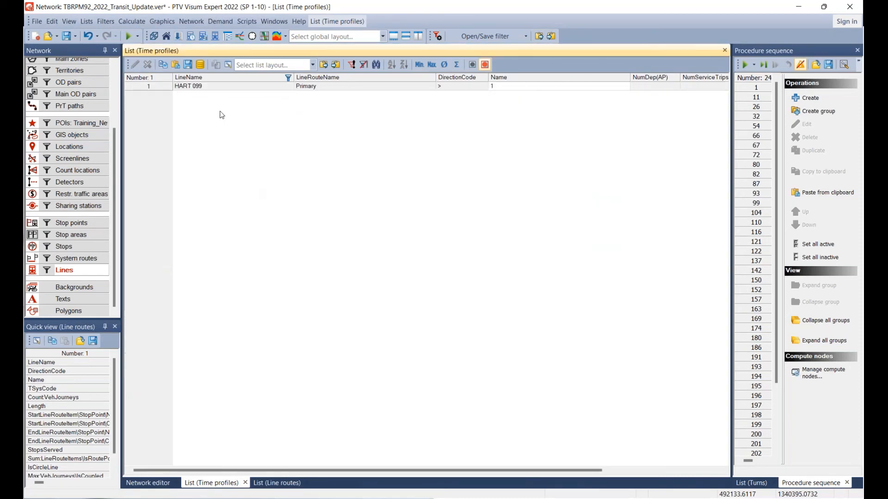
click(365, 88)
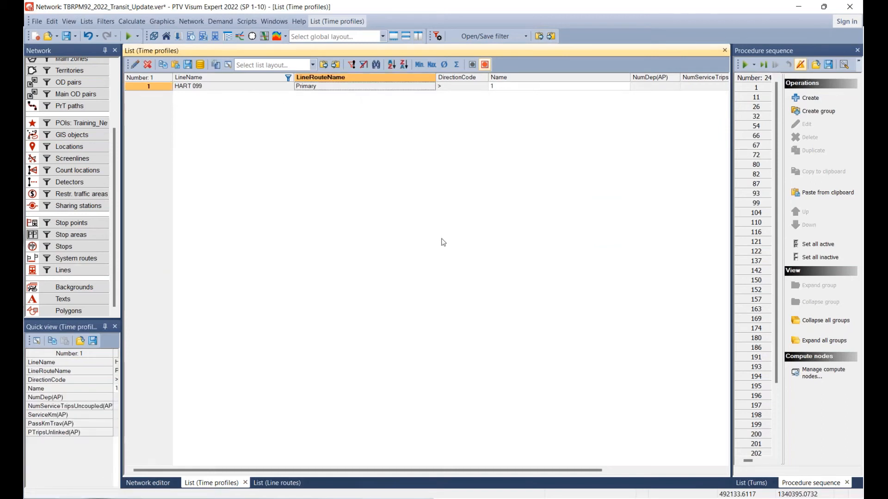
Check HEADWAY1 and HEADWAY2 of the HART 099 time profile and view its route on the network map
drag(295, 474, 438, 490)
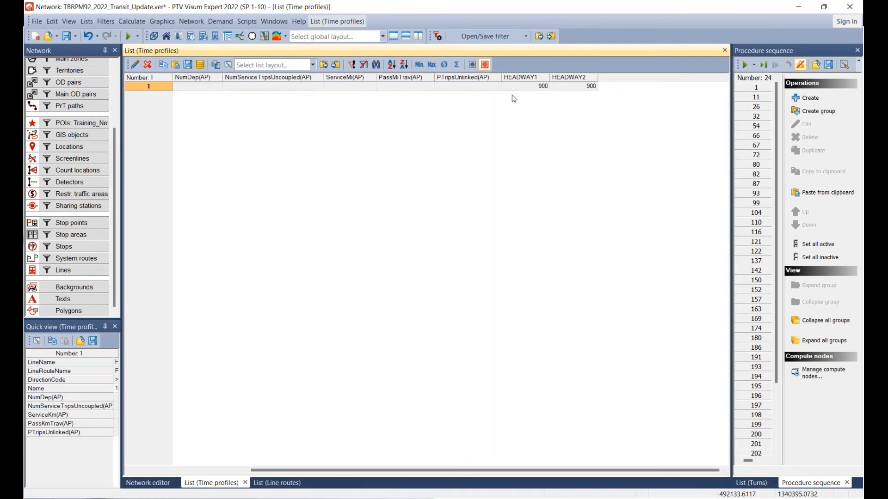
click(527, 87)
click(573, 87)
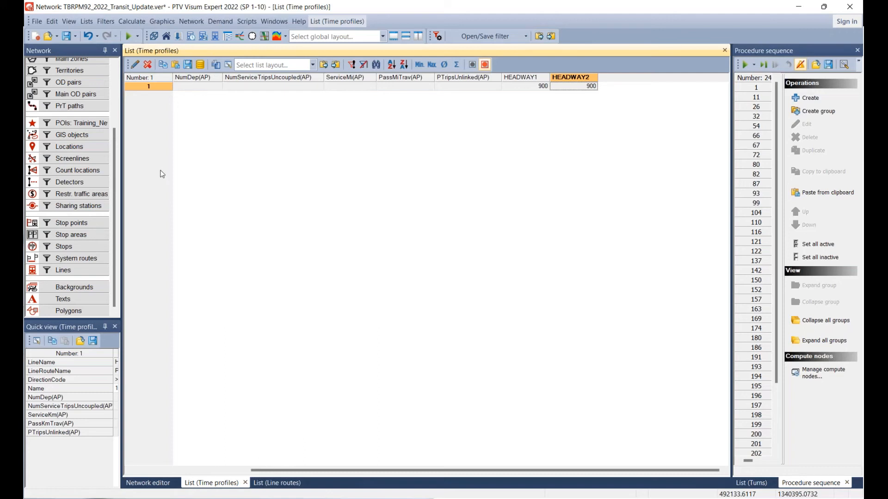
click(148, 484)
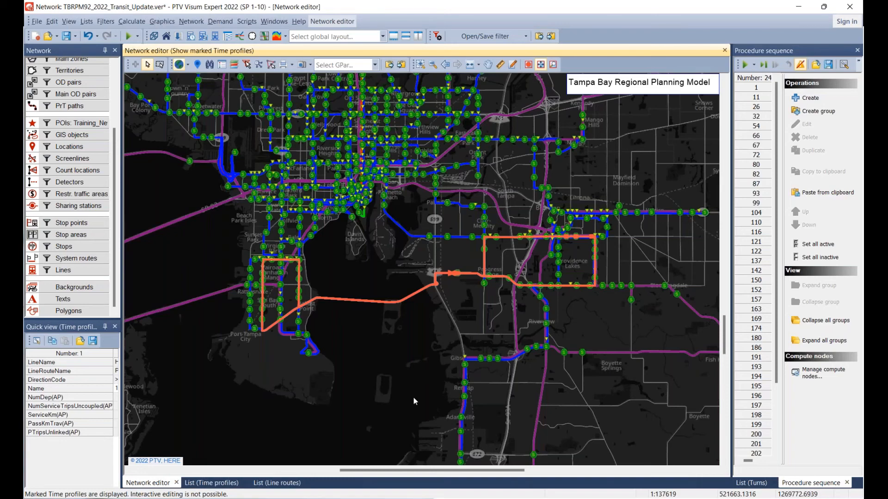
key(alt+Tab)
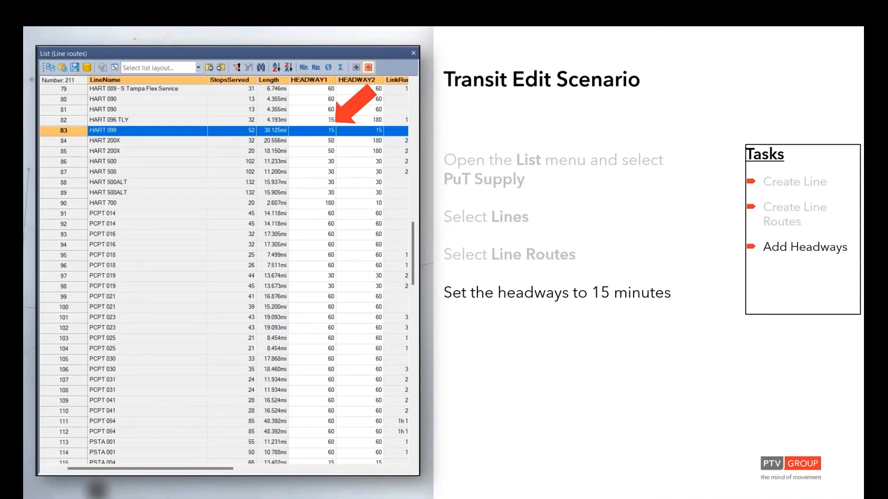
key(alt+Tab)
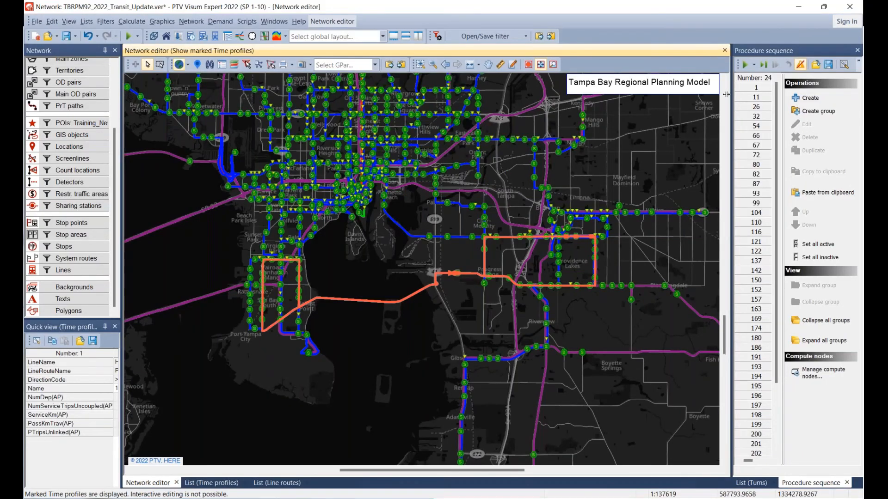
Widen the procedure sequence beside the map, select the Network Assignment - TRANSIT group, and review the sequence from its beginning
drag(726, 94, 411, 97)
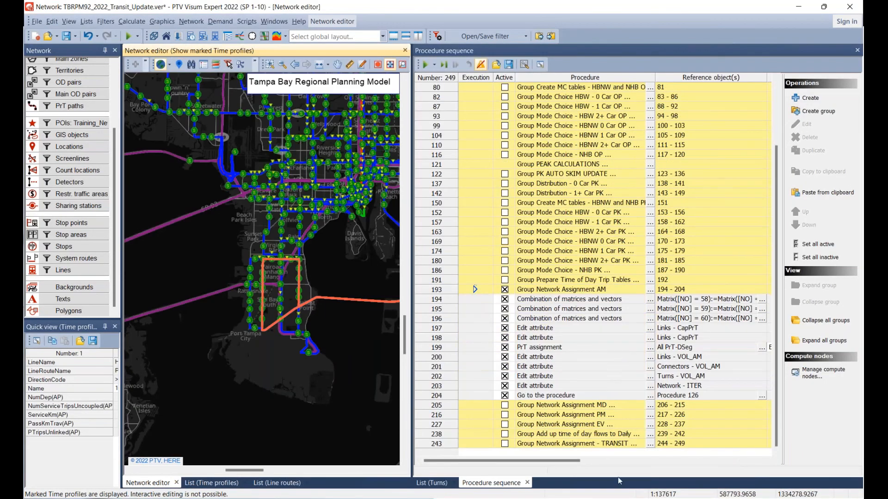
click(603, 445)
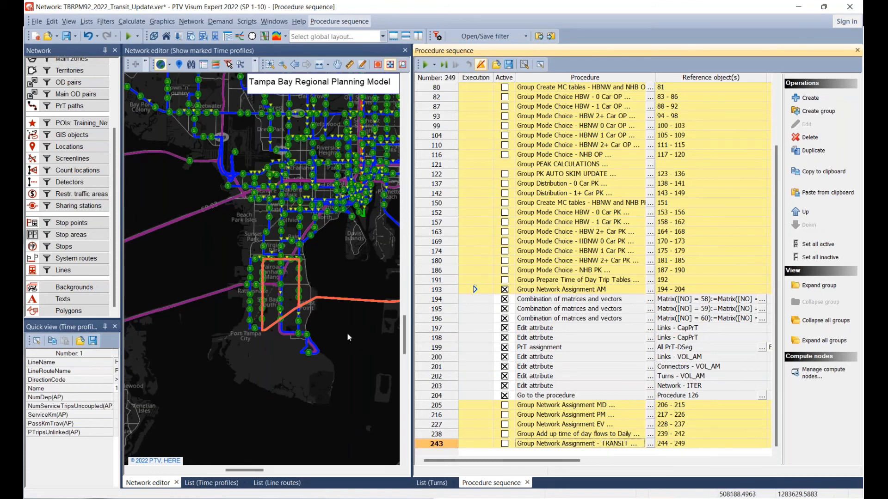
scroll(570, 219, up, 3)
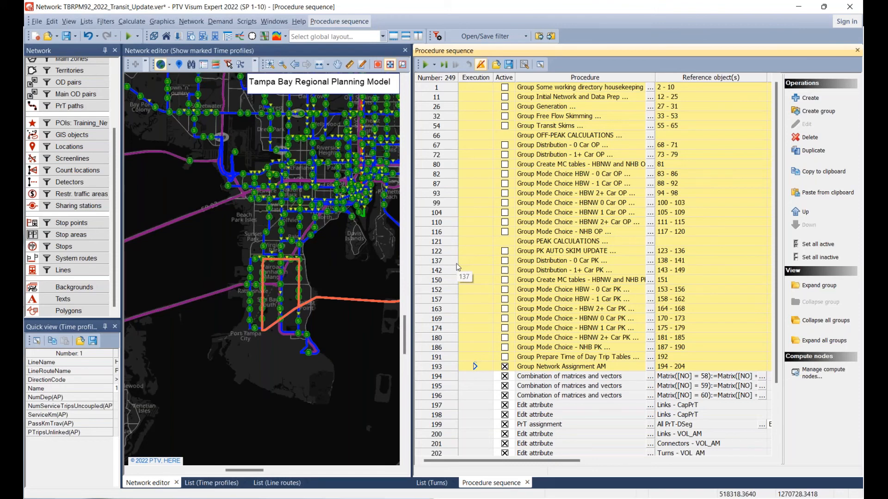
Widen the network map beside the procedure sequence and view the full HART 099 route across the bay
scroll(577, 391, down, 3)
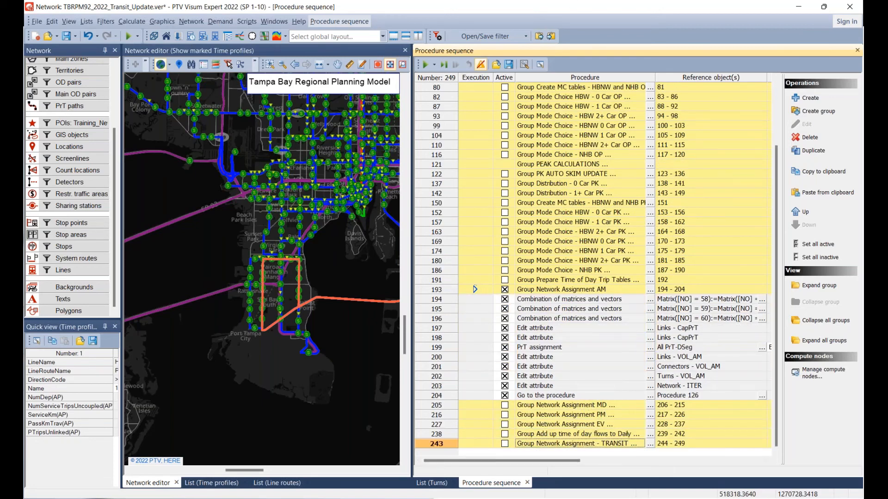
mouse_move(600, 498)
drag(416, 334, 468, 338)
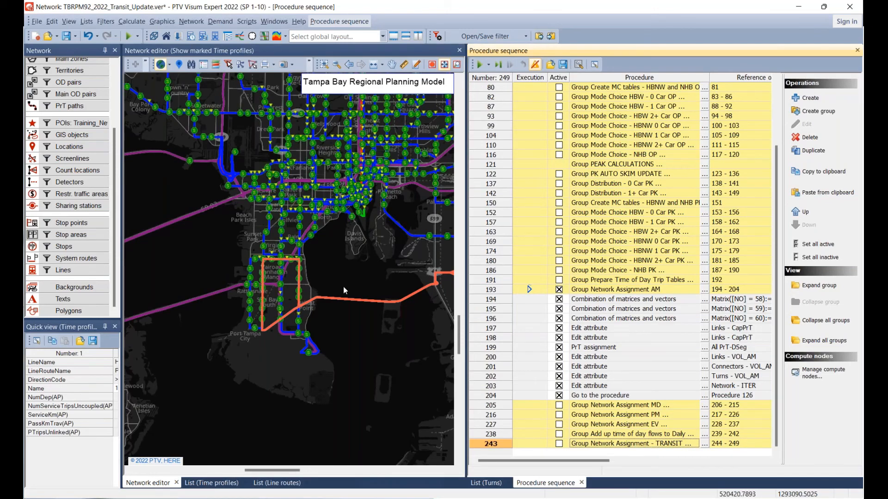
drag(382, 283, 301, 230)
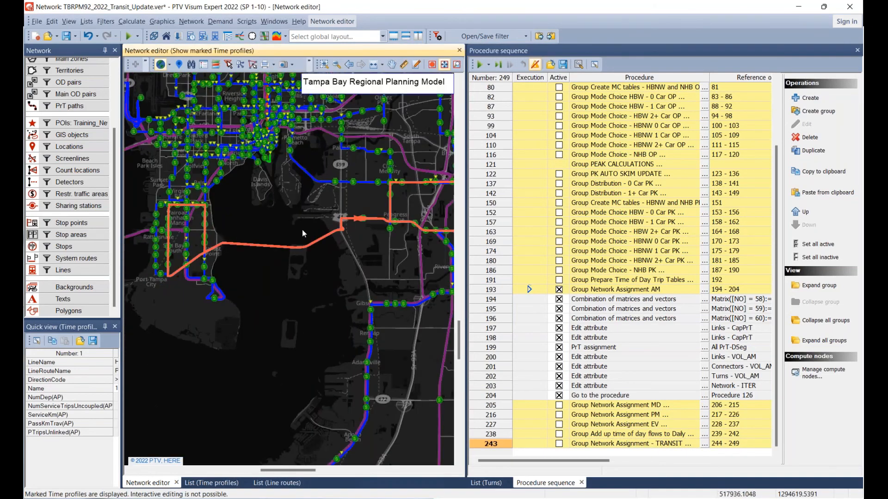
scroll(302, 230, down, 2)
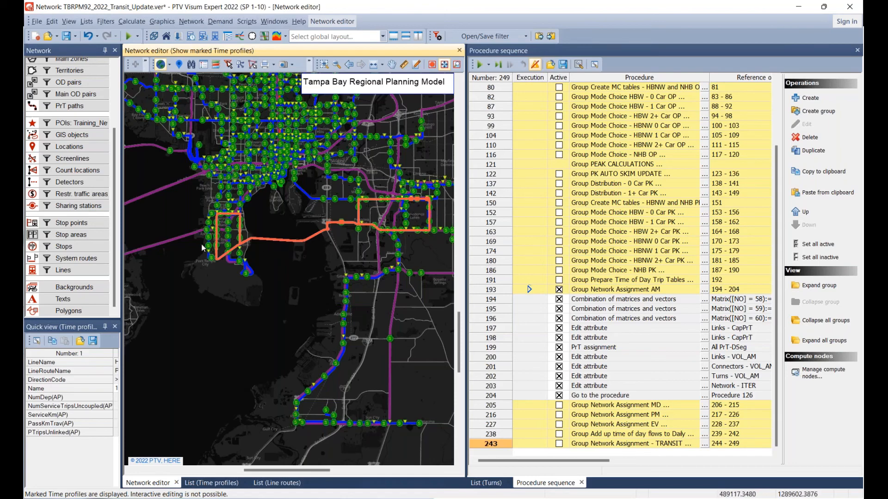
Open a list of all line routes and examine the operations available for a HART 002 - Nebraska Ave route, including creating the opposite direction
right_click(79, 272)
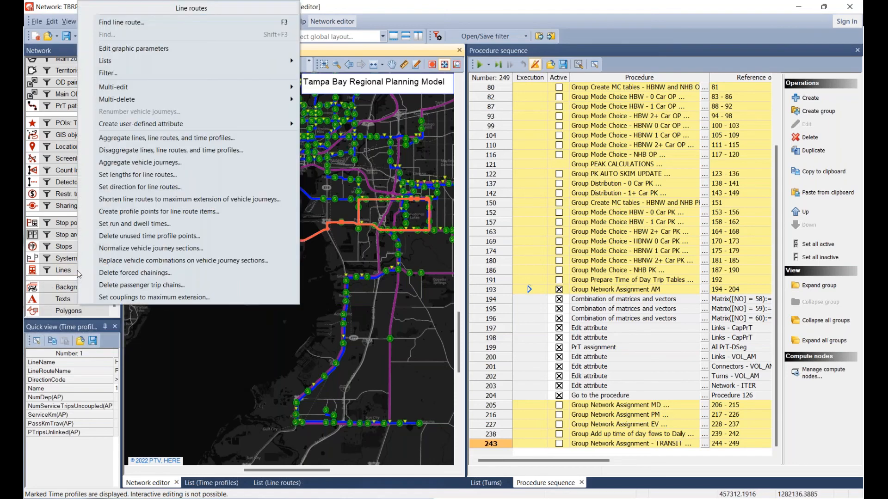
mouse_move(186, 61)
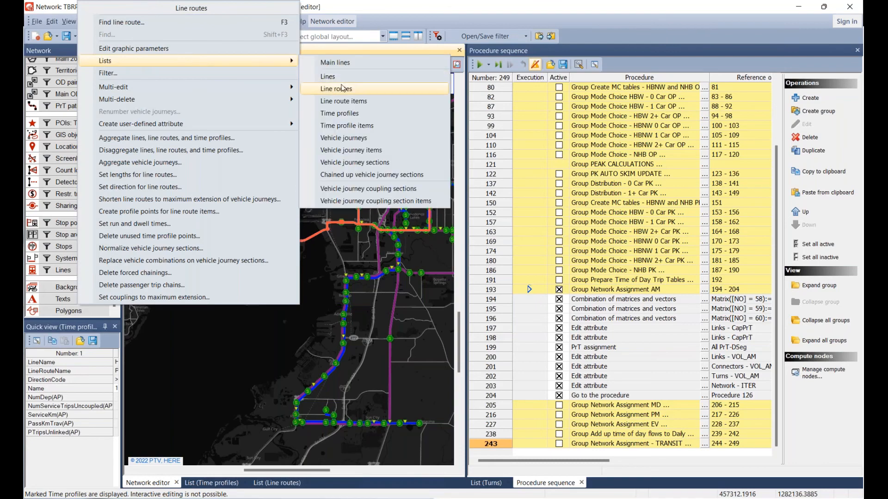
click(342, 88)
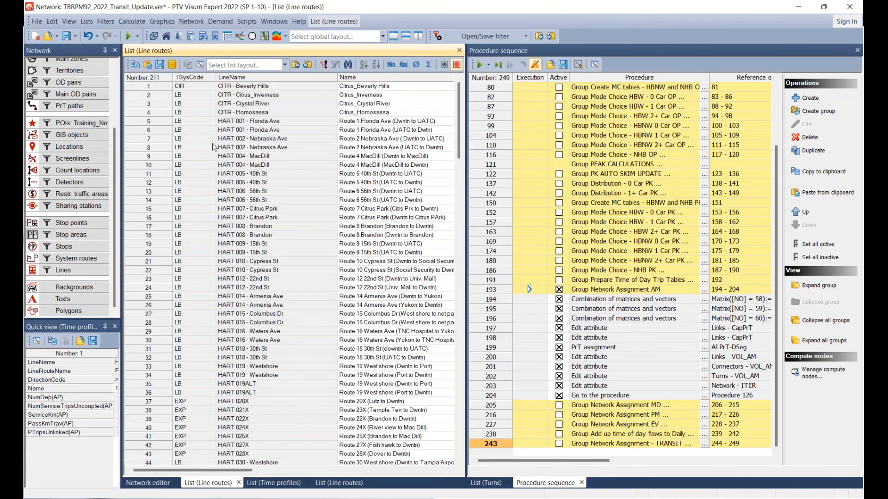
click(212, 147)
right_click(213, 147)
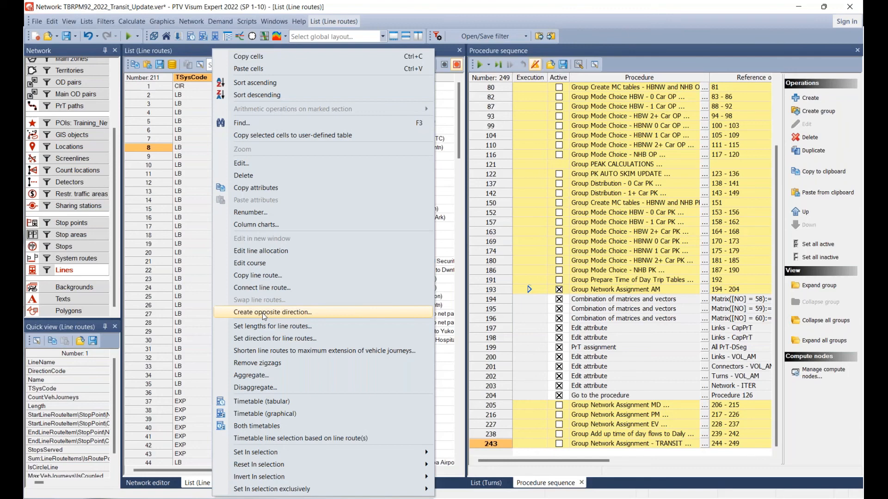
click(629, 50)
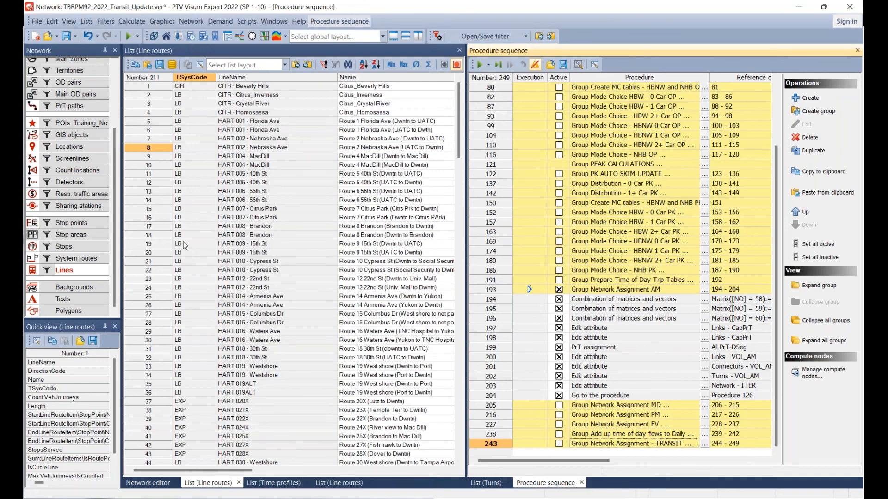
key(alt+Tab)
key(alt+Tab)
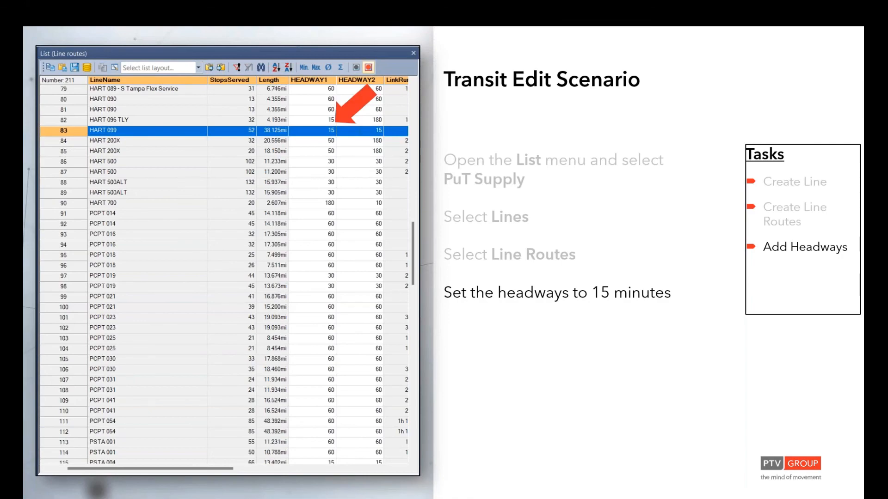
key(alt+Tab)
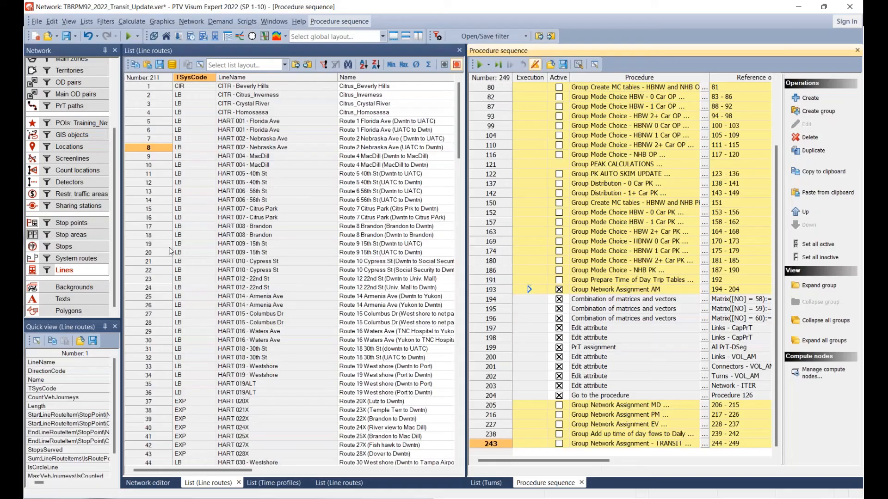
Close the unfiltered line routes list and the time profiles list, and save the version as TBRPM92_2022_Transit_Update_Complete.ver
click(240, 483)
click(250, 483)
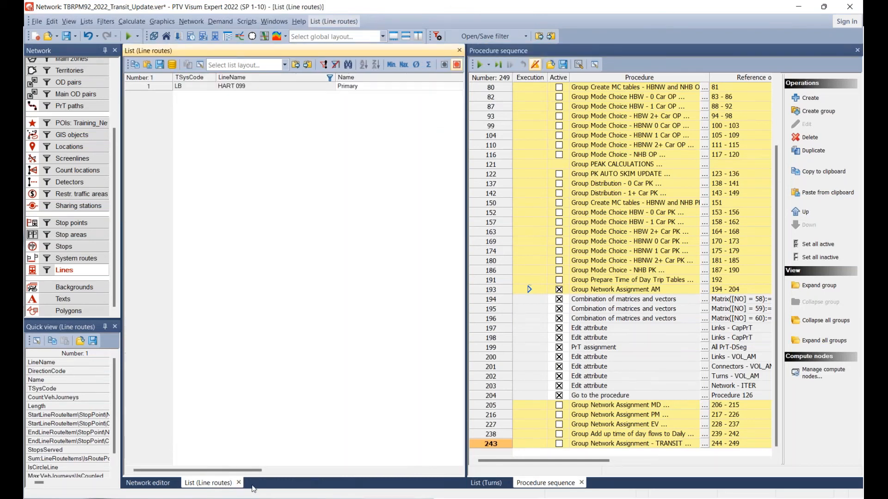
click(36, 21)
click(82, 115)
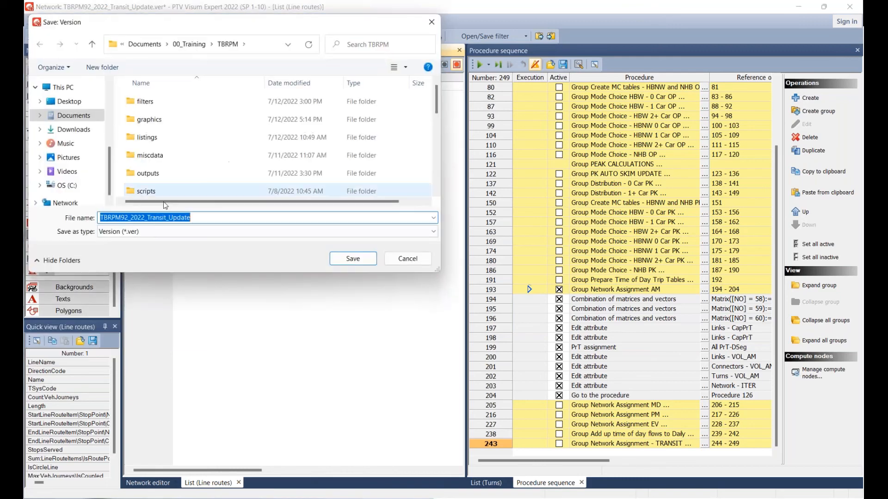
click(195, 218)
text(_C)
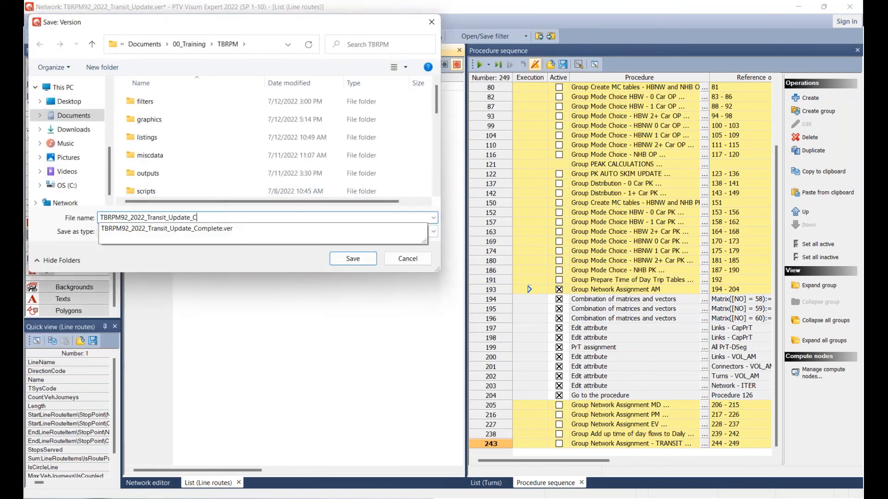
text(o)
key(Down)
key(Tab)
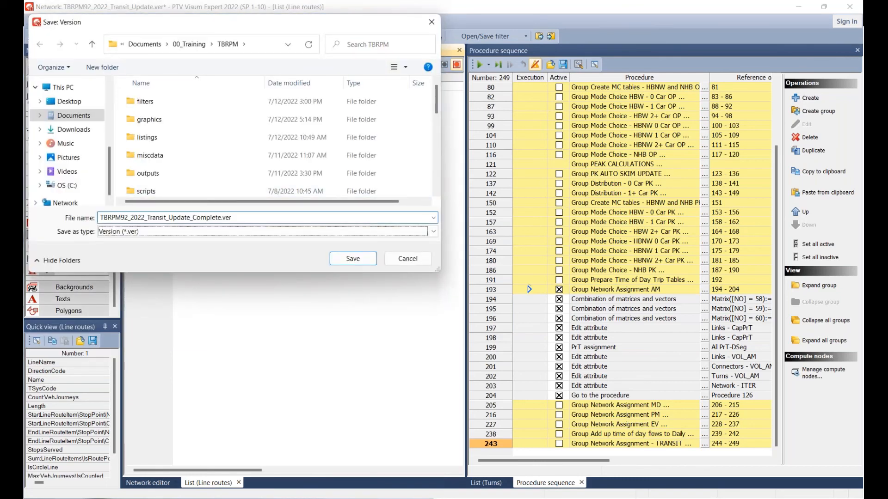
key(Return)
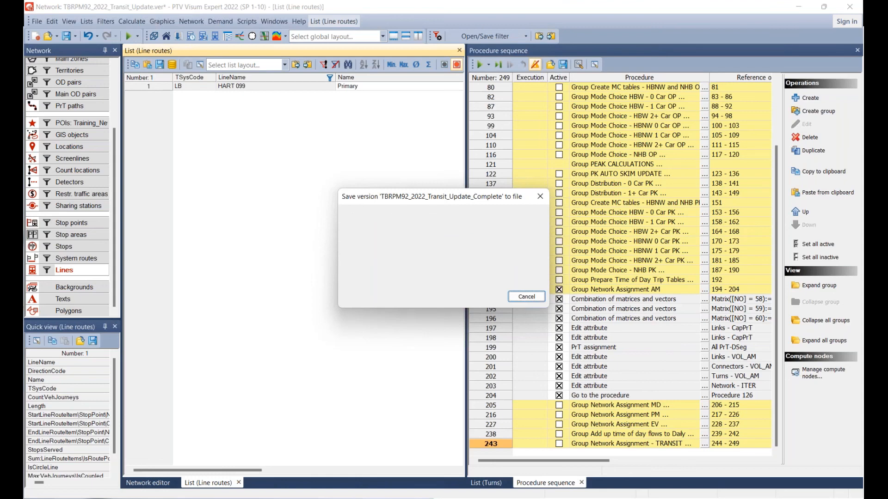
Compare the current network with TBRPM92_2015_Init.ver, using the version file as base and only input attributes without matrices
click(146, 483)
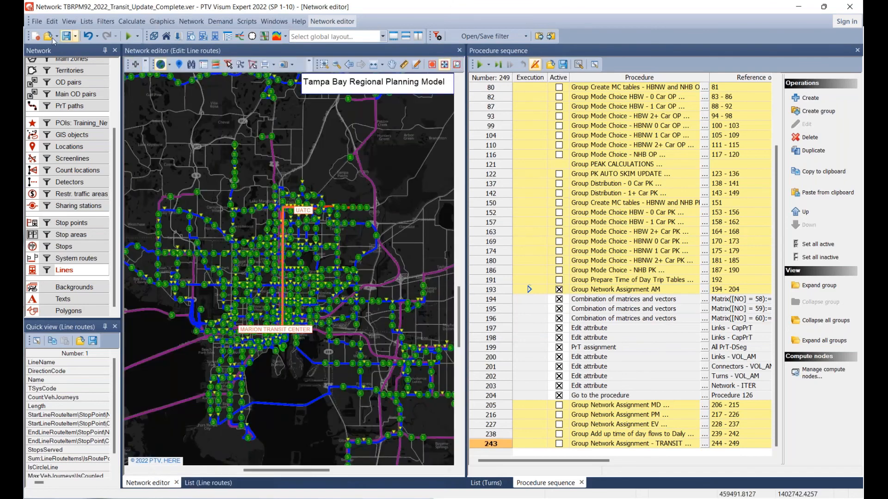
click(36, 21)
mouse_move(189, 166)
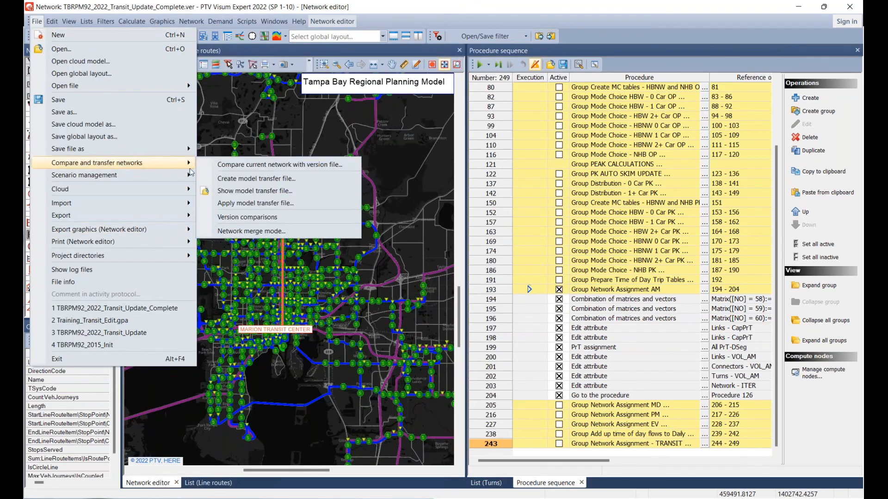
click(244, 167)
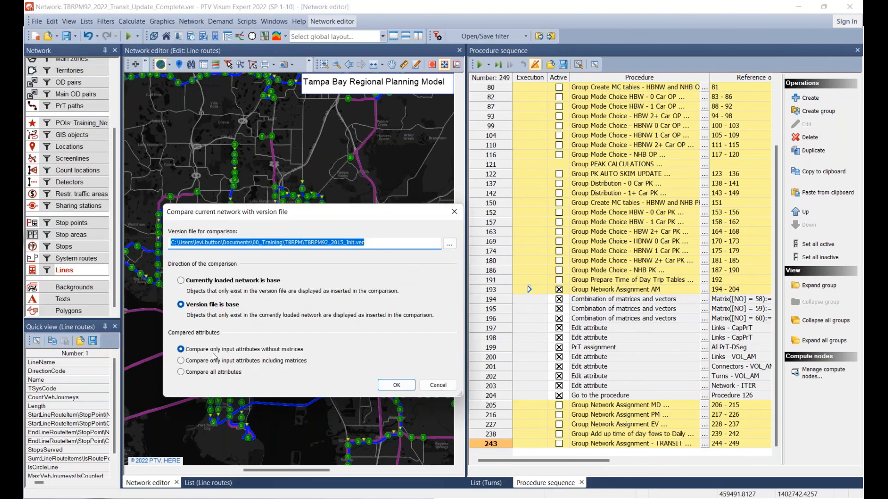
click(392, 386)
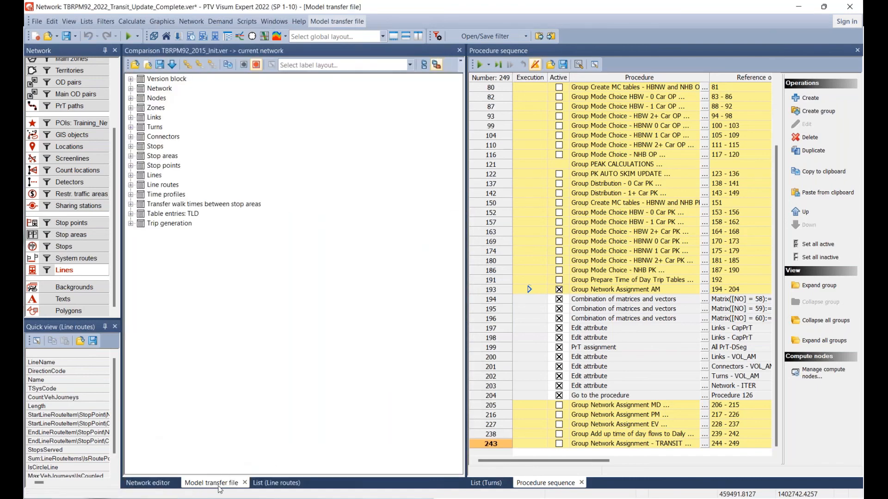
Dock the network comparison together with the procedure sequence and show the network map beside it
drag(218, 485, 675, 263)
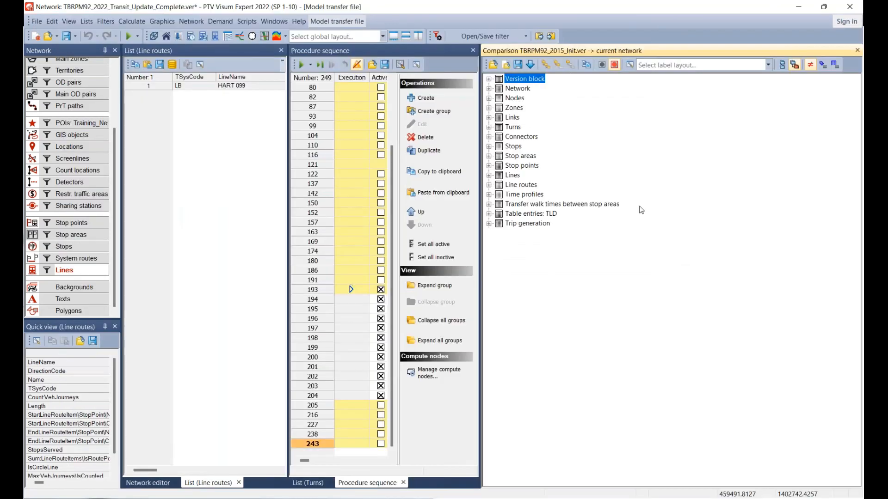
drag(641, 51, 653, 267)
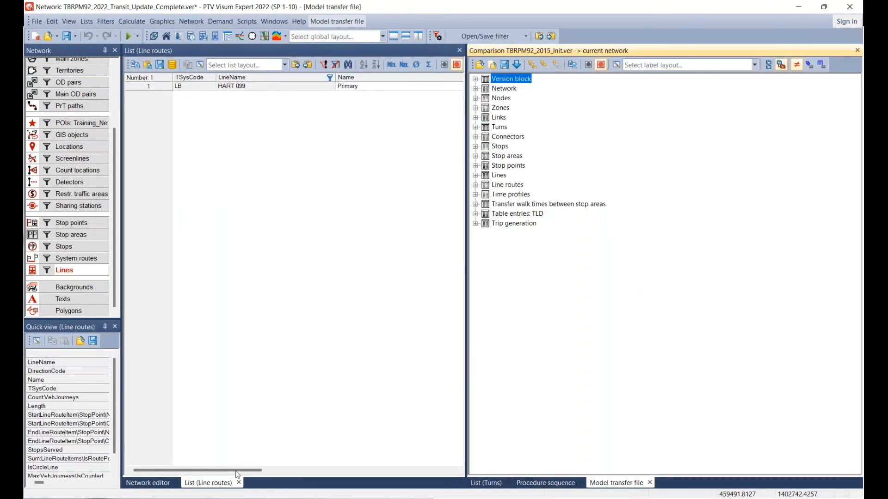
click(148, 483)
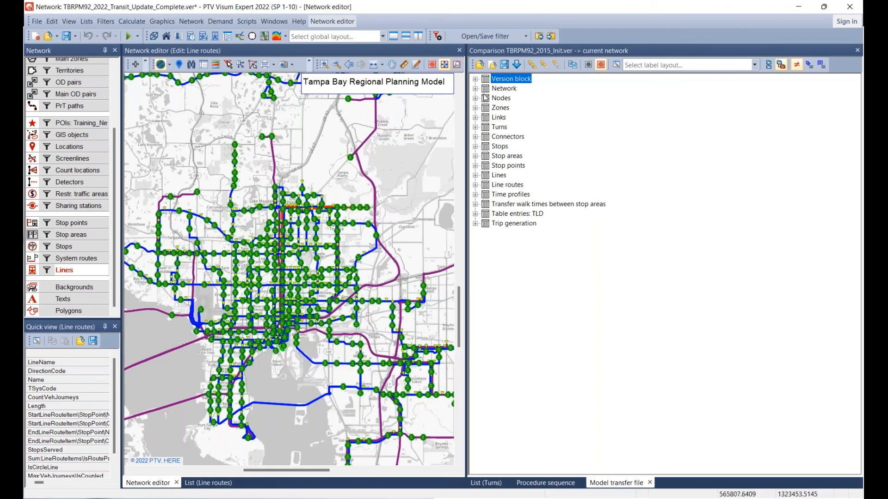
Mark the modified links whose TSys set differs in the comparison and expand the list of their changes
click(476, 119)
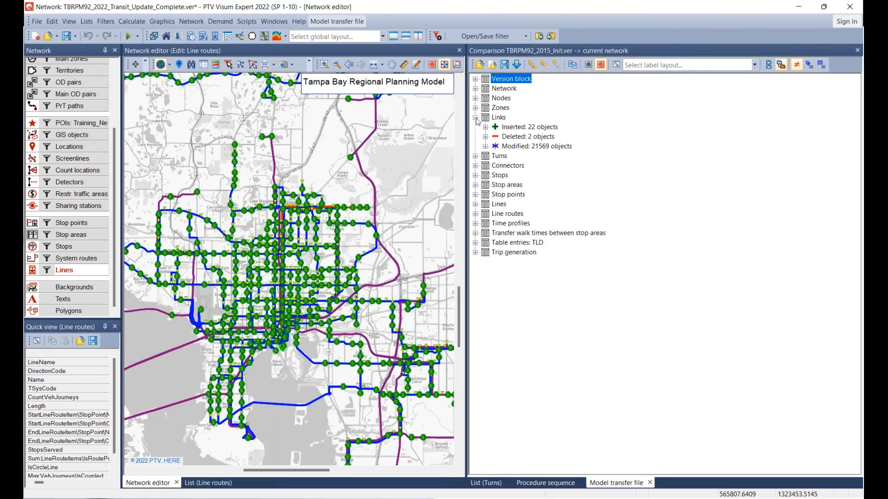
click(486, 146)
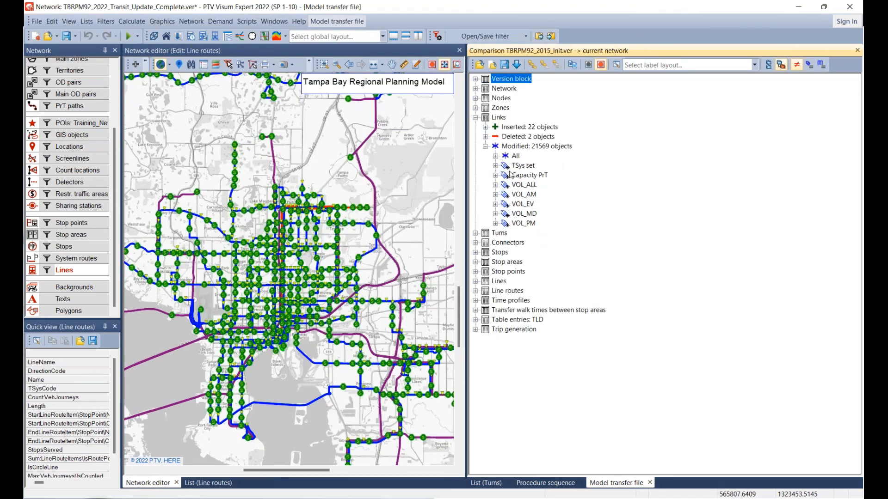
click(527, 166)
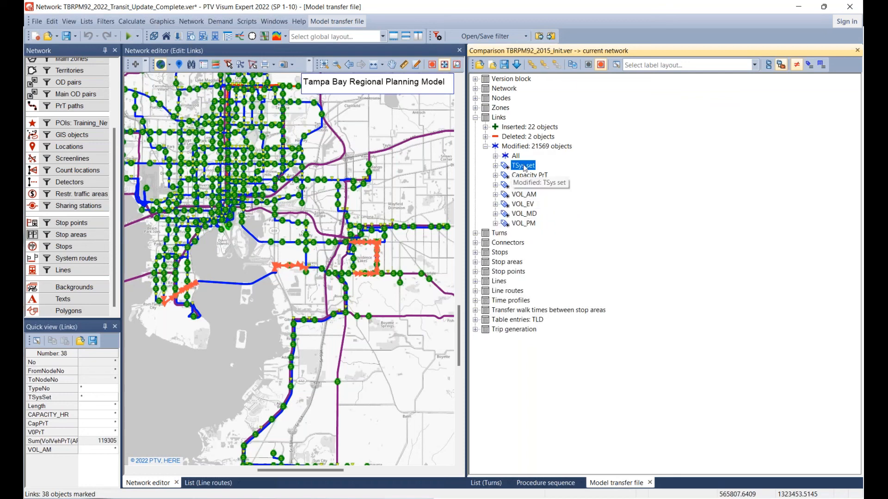
click(496, 165)
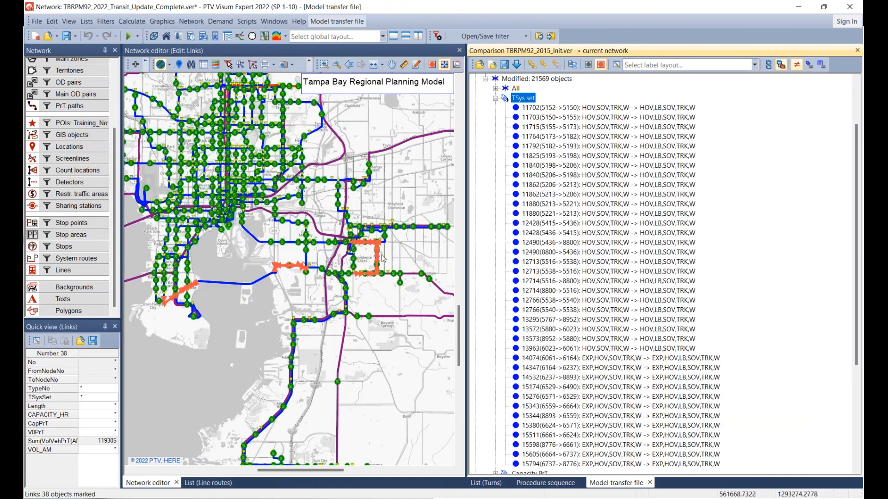
Inspect the marked links on the network map from Providence Lakes west to Ballast Point and Port Tampa City
scroll(380, 260, up, 3)
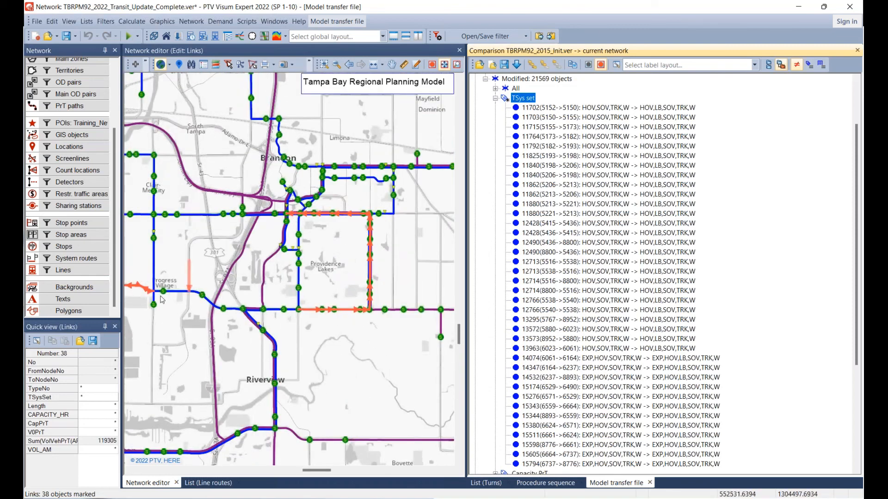
drag(199, 274, 387, 204)
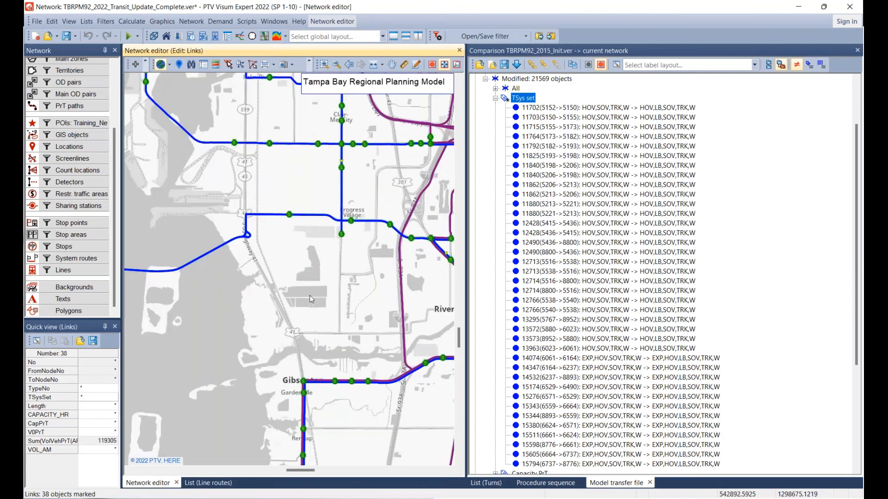
drag(198, 282, 420, 228)
drag(198, 289, 321, 284)
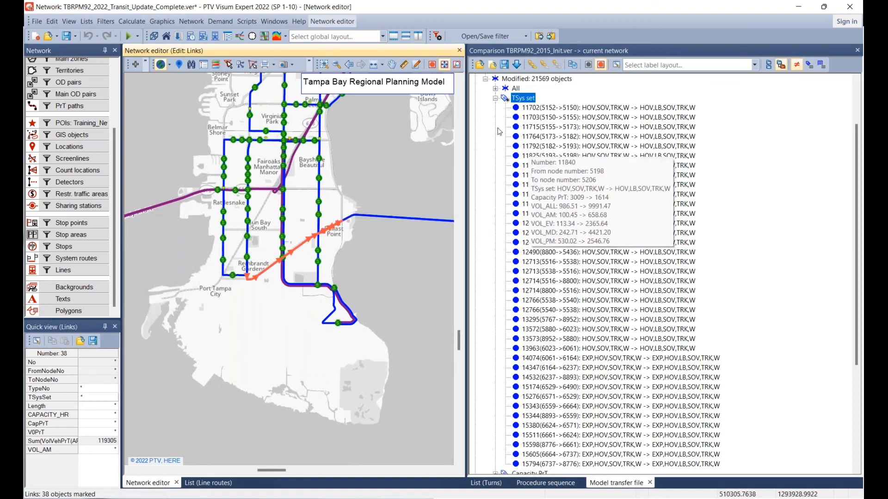
Collapse the link differences and expand the TSys set changes among the modified turns
click(496, 99)
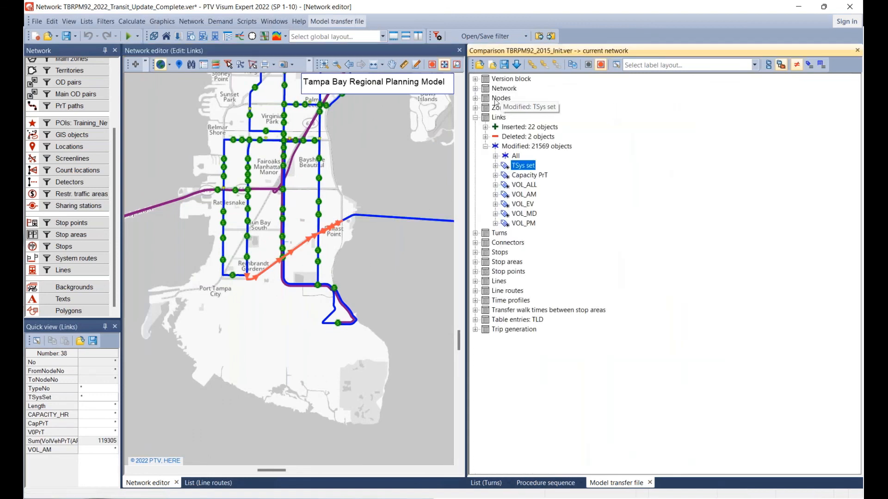
click(475, 117)
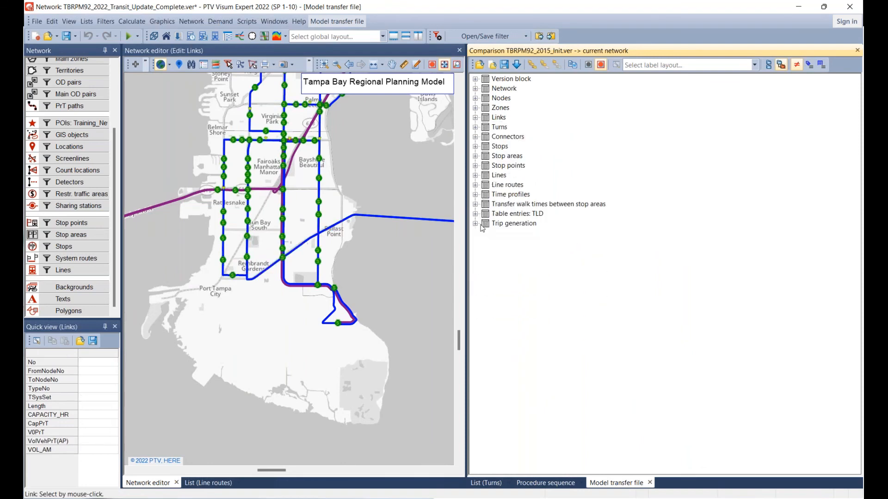
click(476, 127)
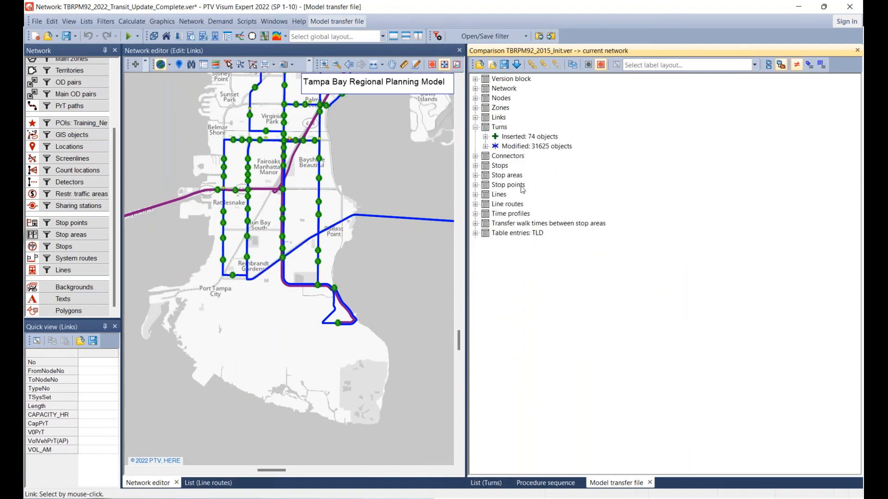
double_click(496, 146)
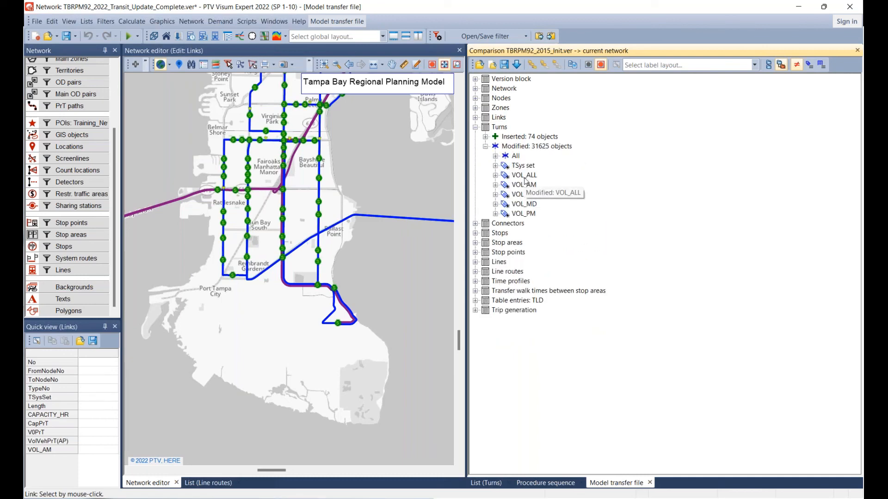
click(495, 166)
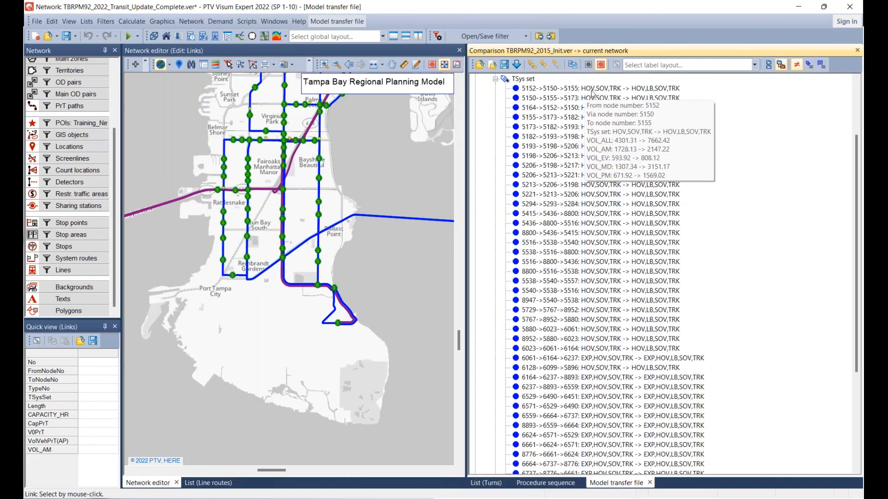
Mark the turn 5152->5150->5155 from the TSys set changes on the network map and collapse the turn differences
click(649, 90)
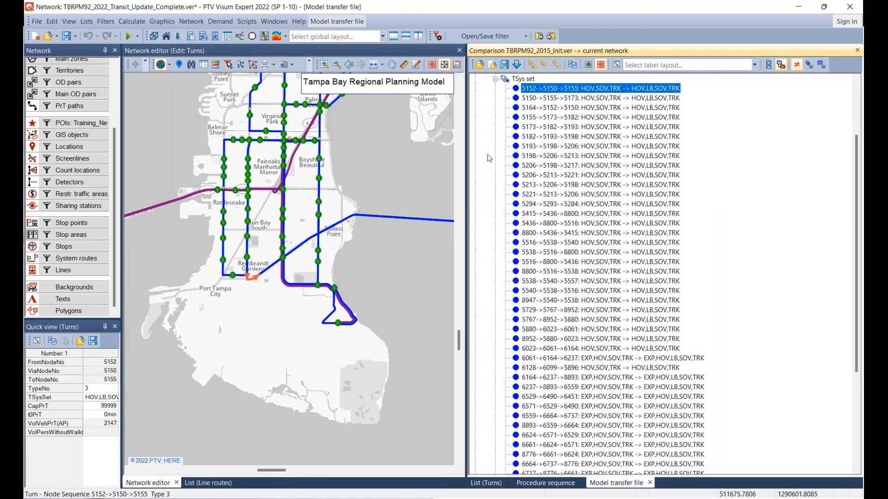
click(495, 79)
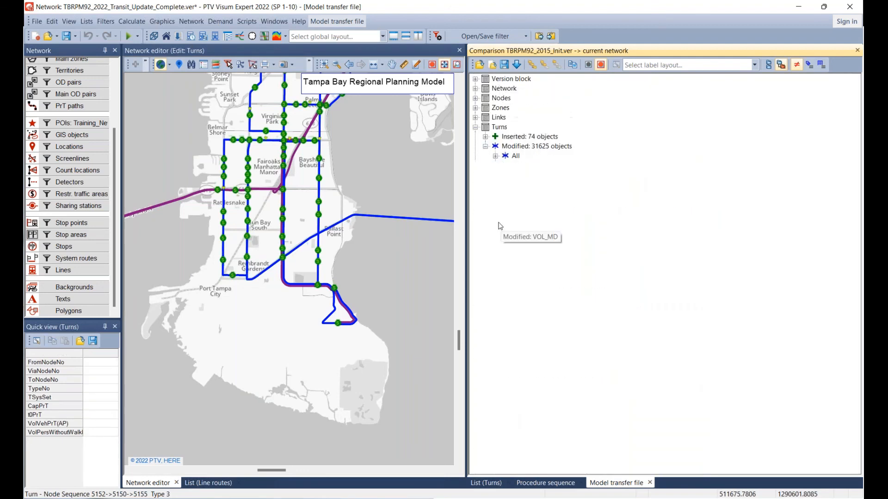
click(475, 126)
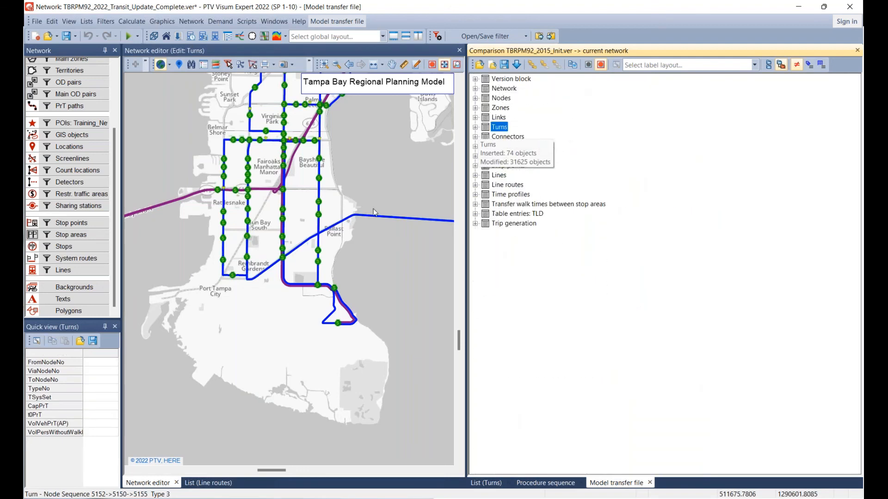
Mark the inserted line on the network map and expand the inserted entries under lines and line routes in the comparison
click(475, 175)
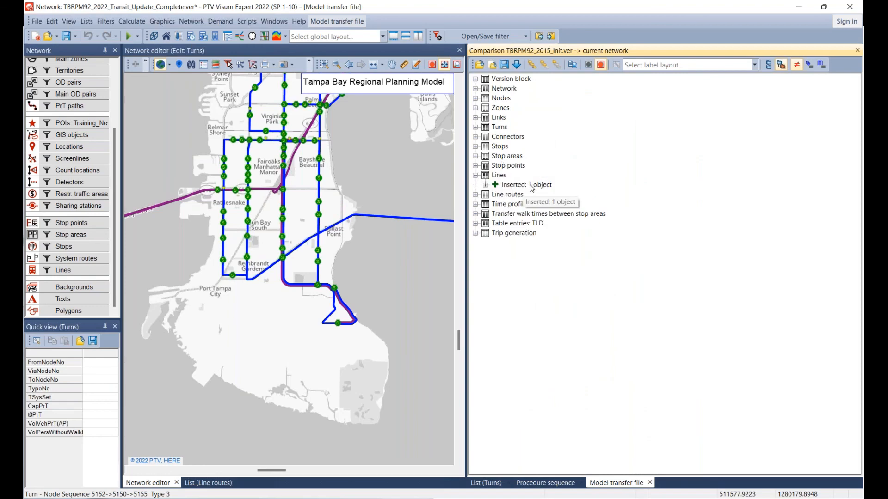
click(531, 186)
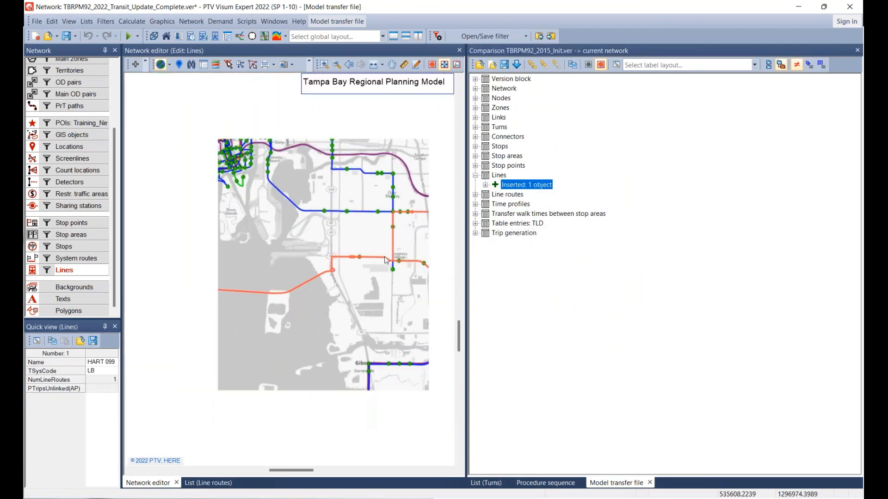
scroll(386, 260, down, 3)
click(485, 185)
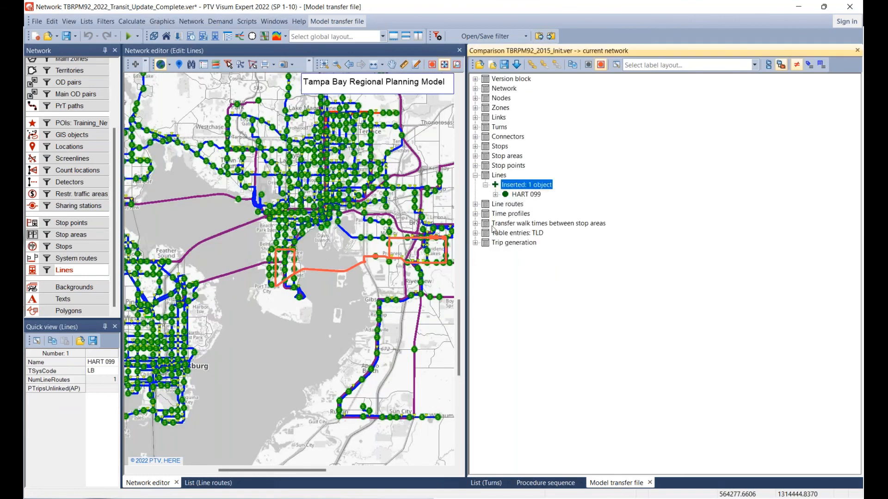
click(475, 204)
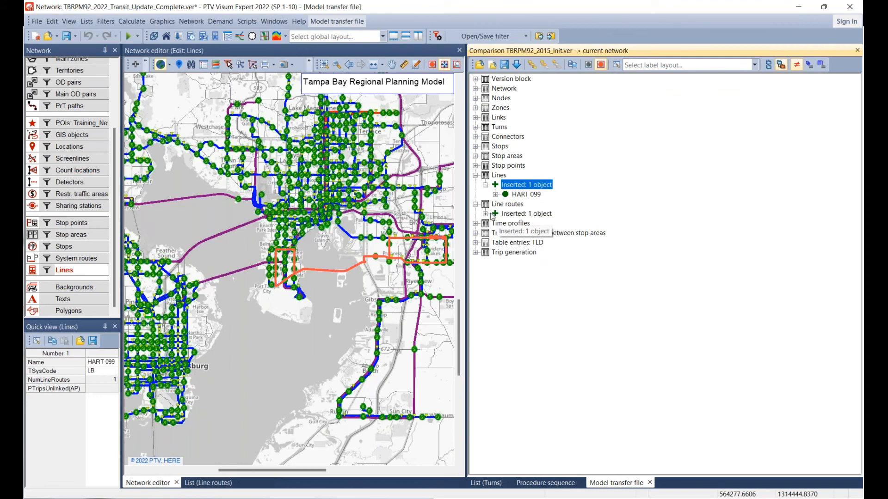
click(485, 214)
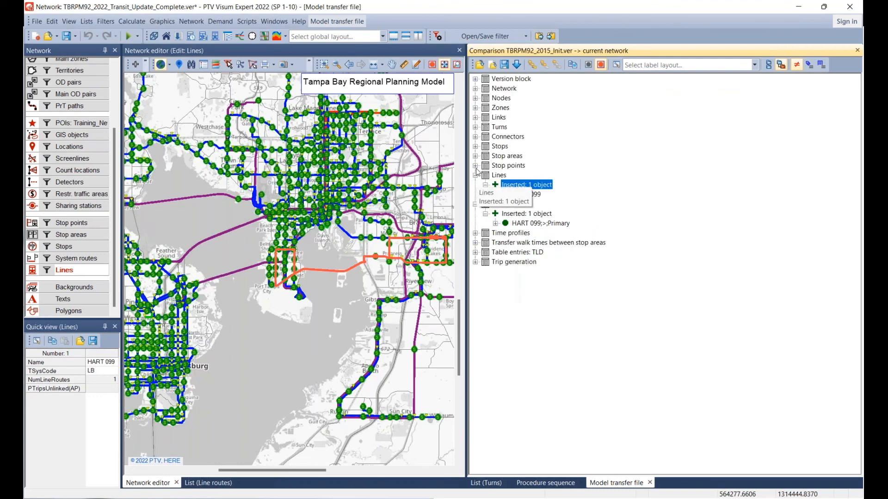
Mark and expand the inserted stop in the comparison, and expand the time profile differences
click(475, 146)
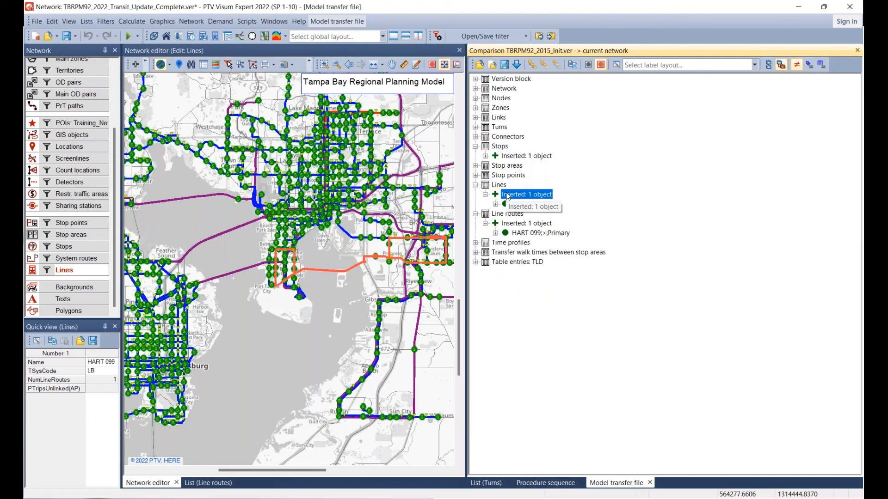
click(507, 165)
key(Up)
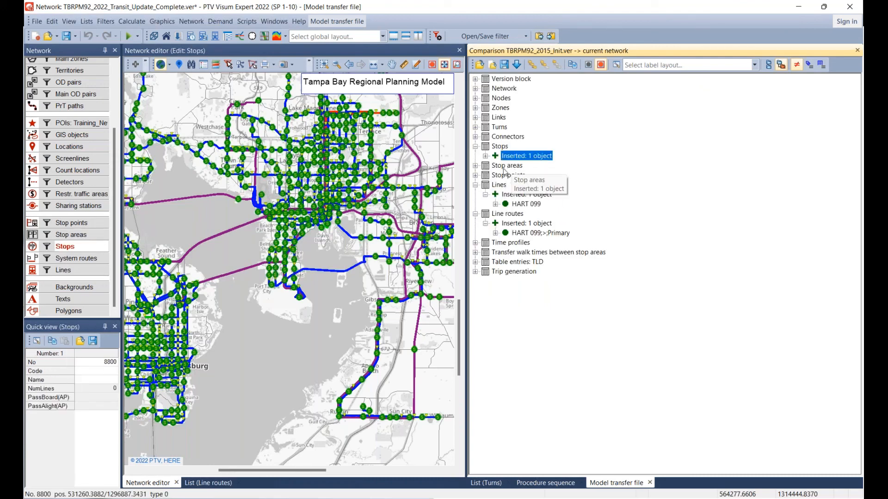
double_click(495, 159)
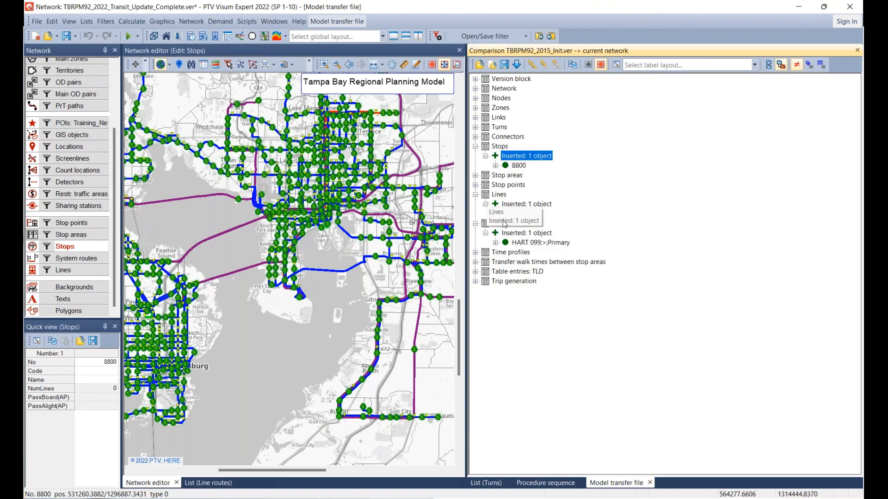
click(476, 252)
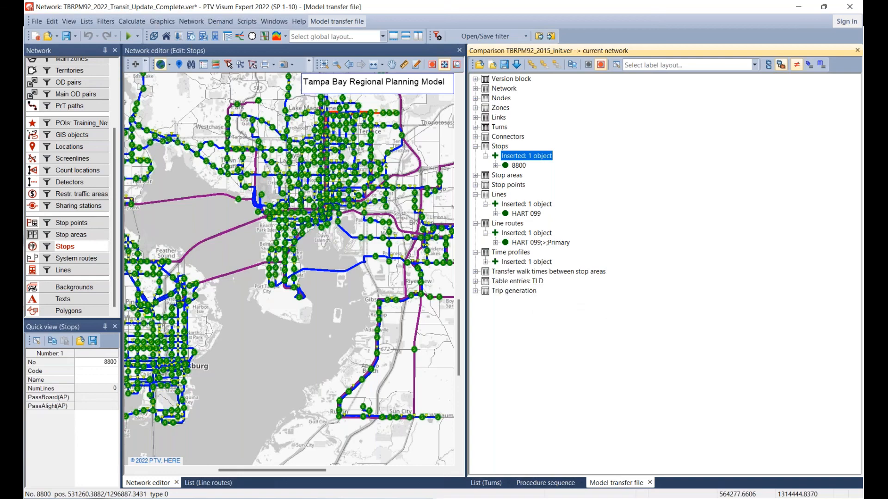
mouse_move(407, 498)
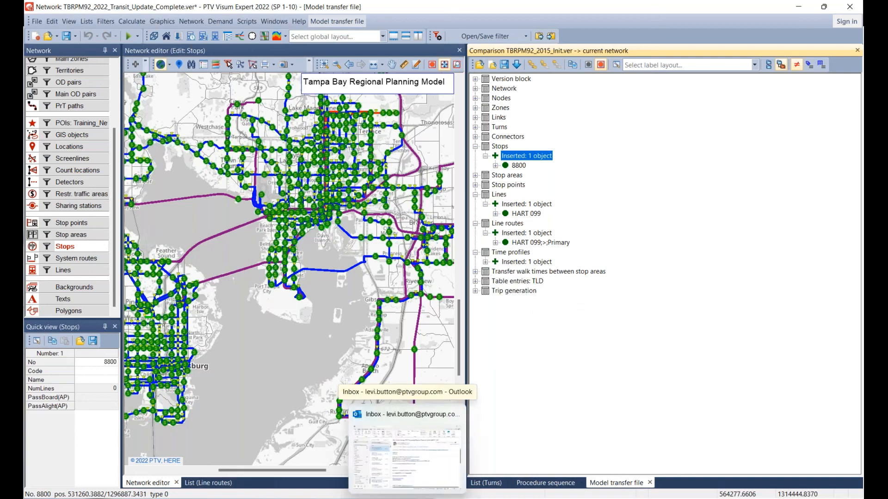